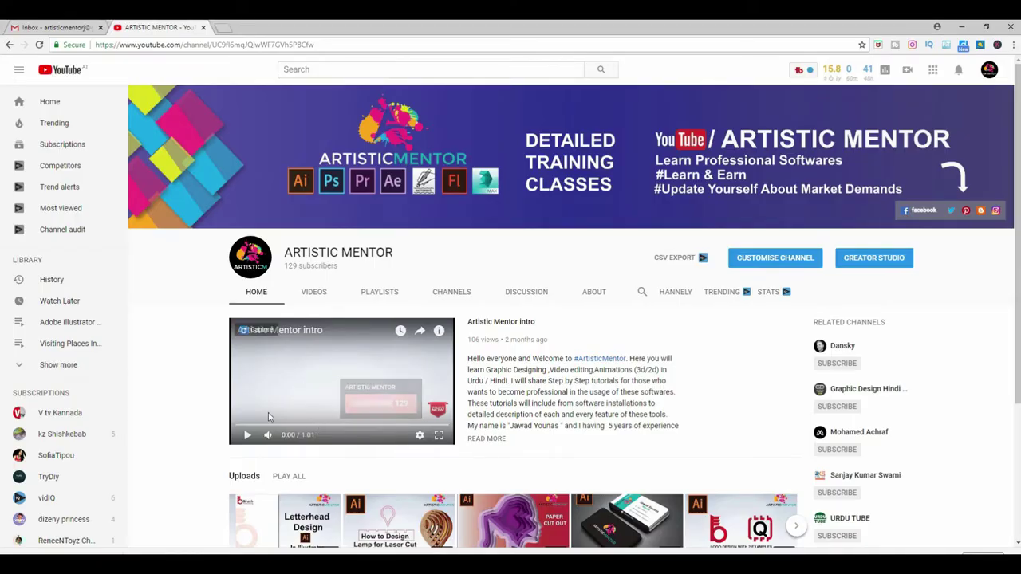
- Scroll through the Google Images heart results to find the flat red heart
{"action": "scroll", "coordinate": [393, 328], "scroll_direction": "down", "scroll_amount": 3}
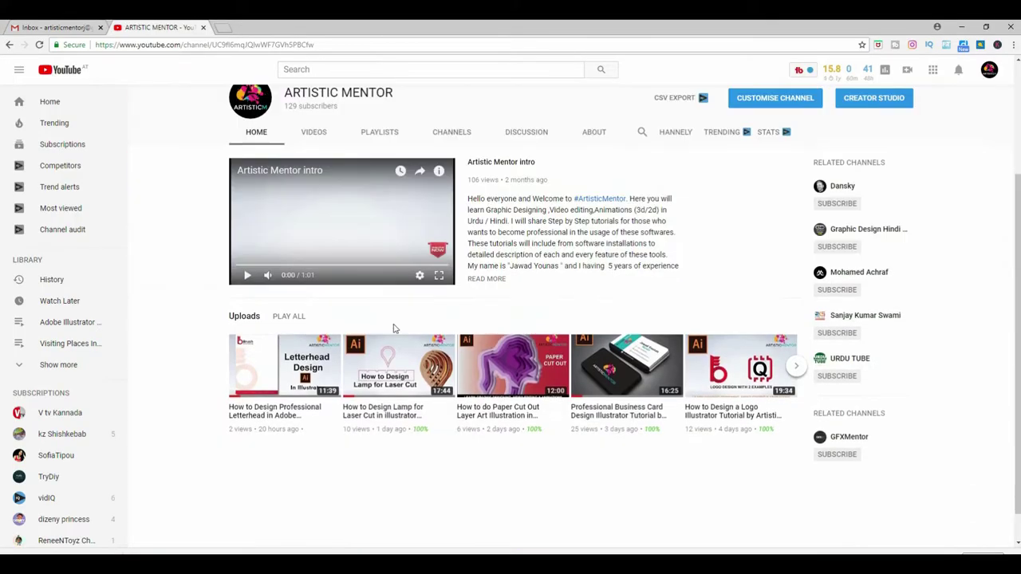
{"action": "scroll", "coordinate": [393, 328], "scroll_direction": "up", "scroll_amount": 1}
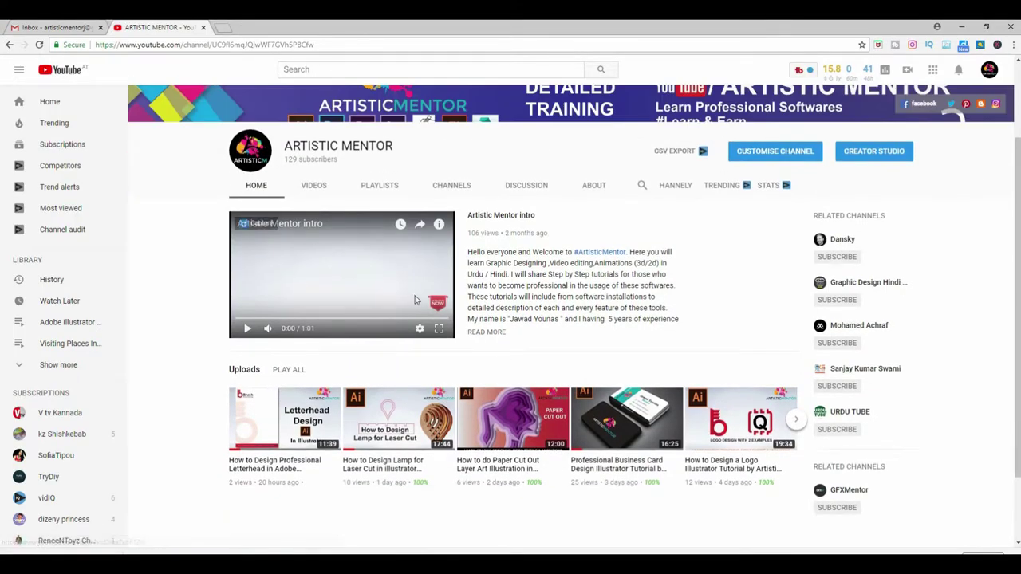
{"action": "mouse_move", "coordinate": [437, 249]}
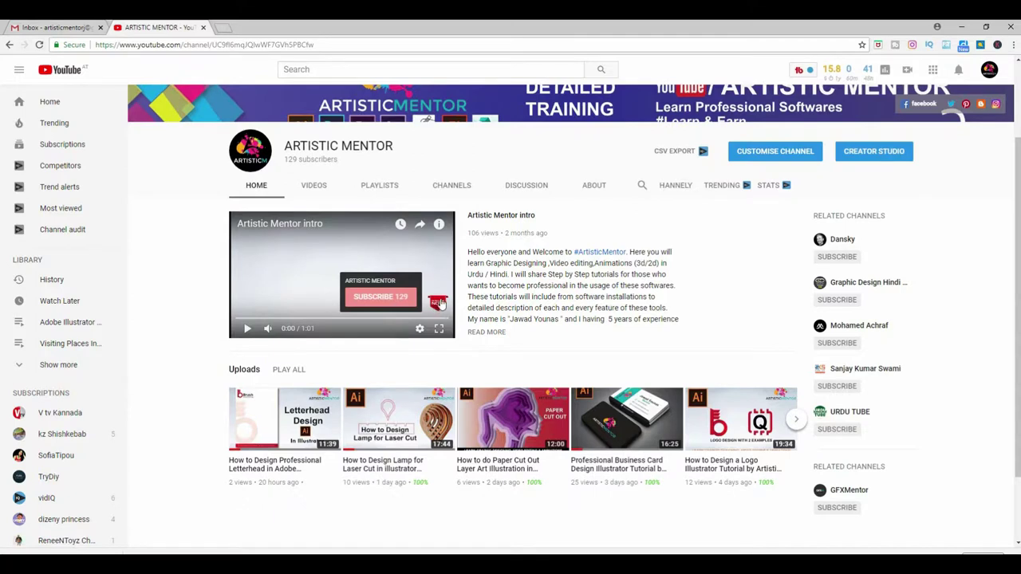
{"action": "scroll", "coordinate": [438, 307], "scroll_direction": "up", "scroll_amount": 2}
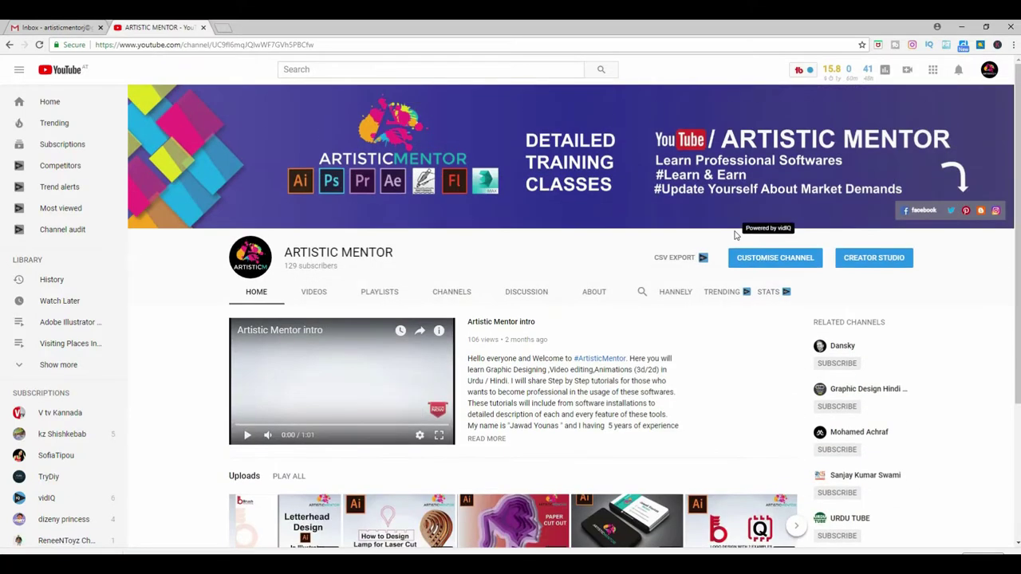
{"action": "scroll", "coordinate": [527, 347], "scroll_direction": "down", "scroll_amount": 2}
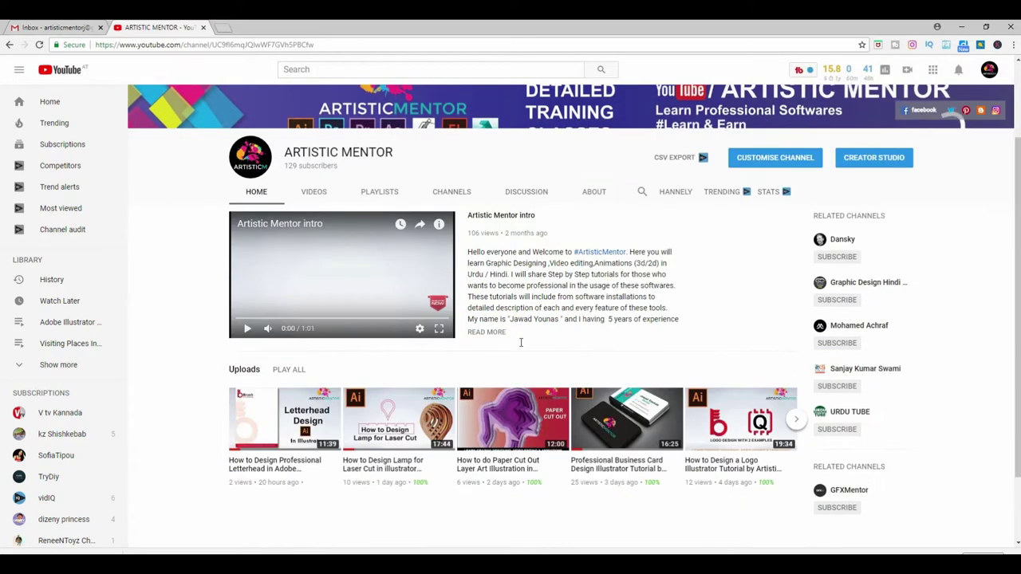
{"action": "scroll", "coordinate": [568, 296], "scroll_direction": "up", "scroll_amount": 2}
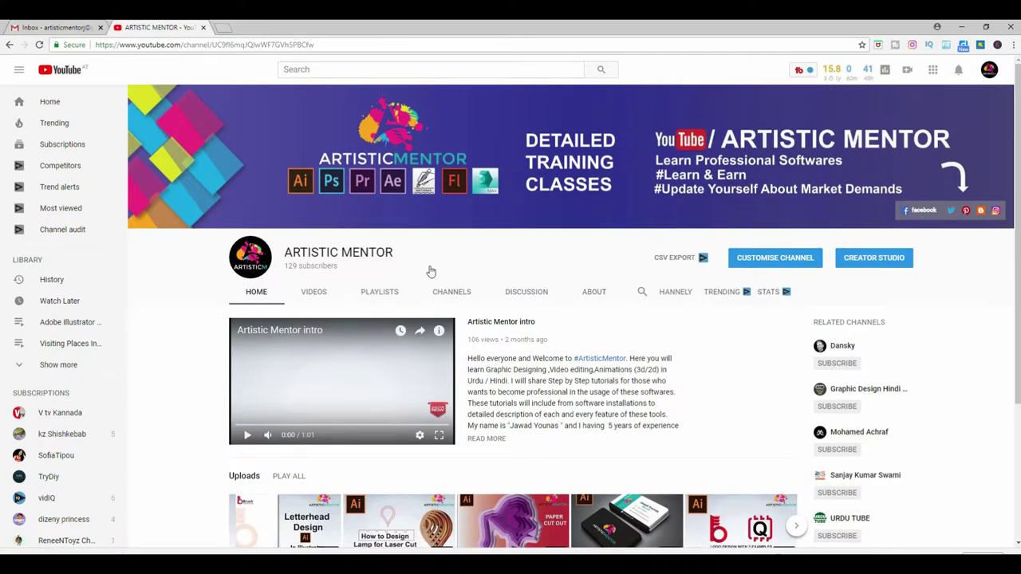
{"action": "mouse_move", "coordinate": [718, 199]}
{"action": "scroll", "coordinate": [724, 406], "scroll_direction": "down", "scroll_amount": 3}
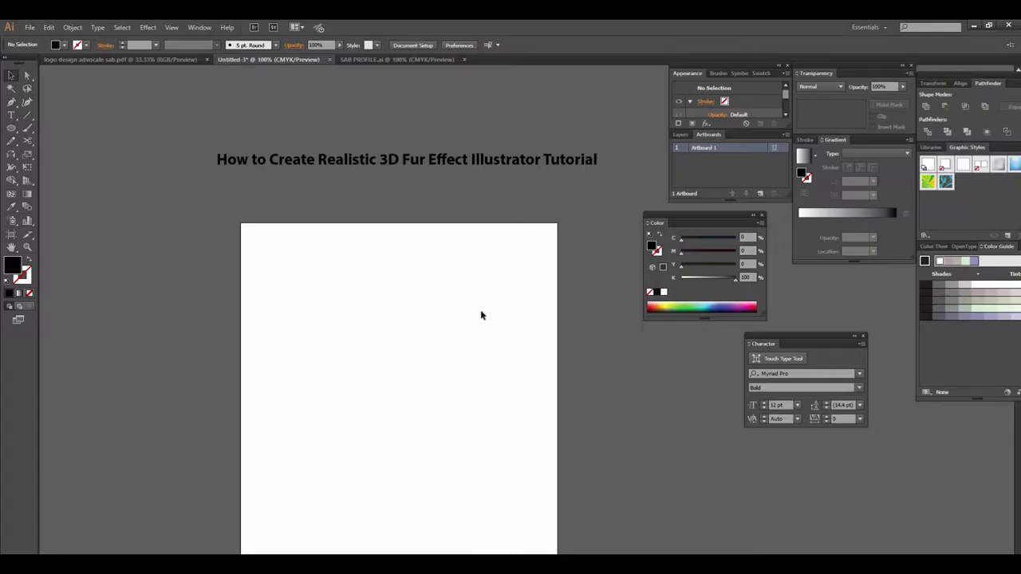
{"action": "scroll", "coordinate": [481, 315], "scroll_direction": "down", "scroll_amount": 2}
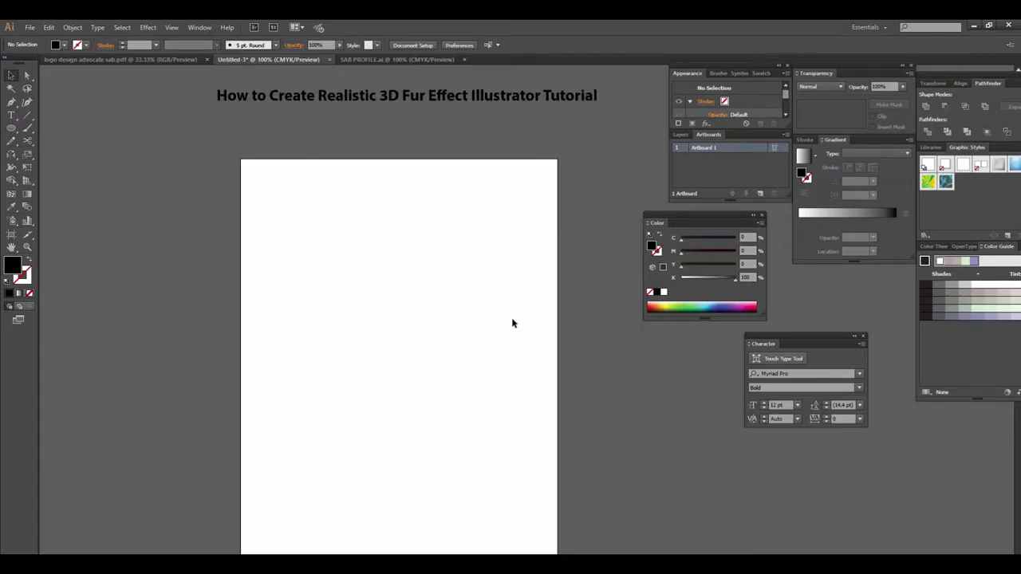
{"action": "mouse_move", "coordinate": [556, 337]}
{"action": "left_mouse_down"}
{"action": "mouse_move", "coordinate": [508, 292]}
{"action": "mouse_move", "coordinate": [500, 377]}
{"action": "left_mouse_up"}
{"action": "left_click_drag", "start_coordinate": [471, 324], "coordinate": [491, 358]}
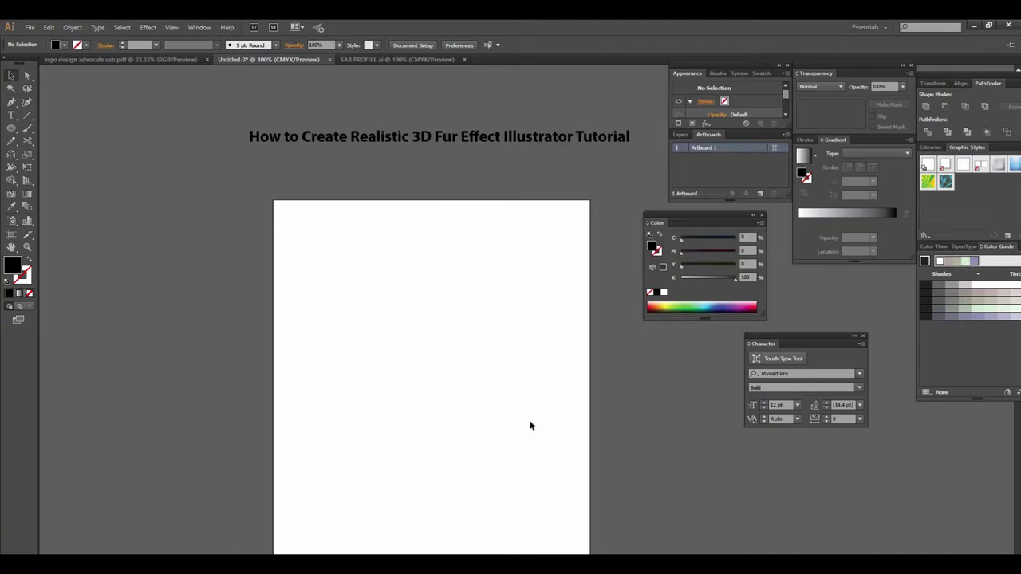
{"action": "scroll", "coordinate": [526, 395], "scroll_direction": "down", "scroll_amount": 2}
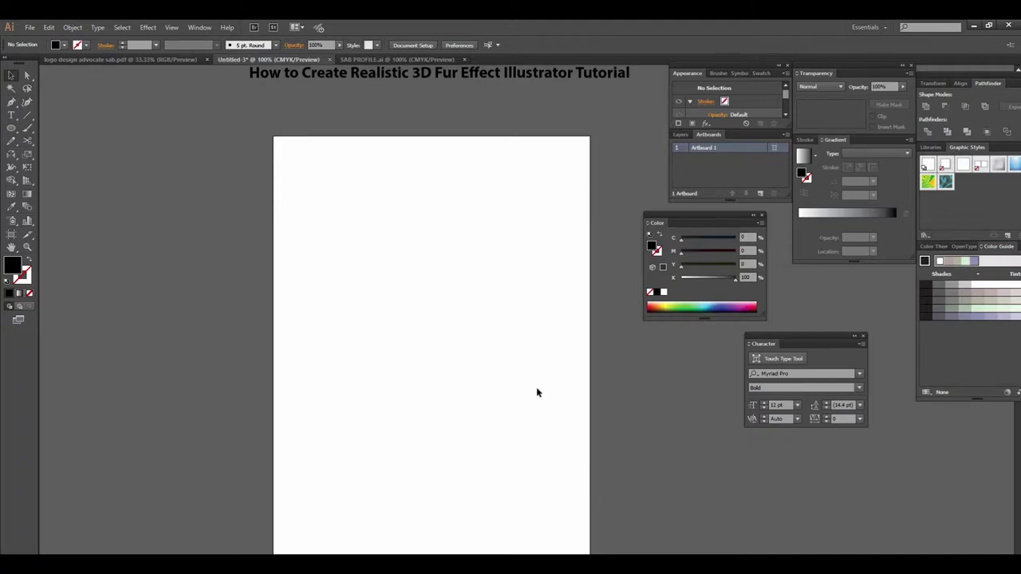
{"action": "scroll", "coordinate": [519, 351], "scroll_direction": "down", "scroll_amount": 1}
{"action": "scroll", "coordinate": [503, 335], "scroll_direction": "up", "scroll_amount": 1}
{"action": "scroll", "coordinate": [503, 335], "scroll_direction": "up", "scroll_amount": 2}
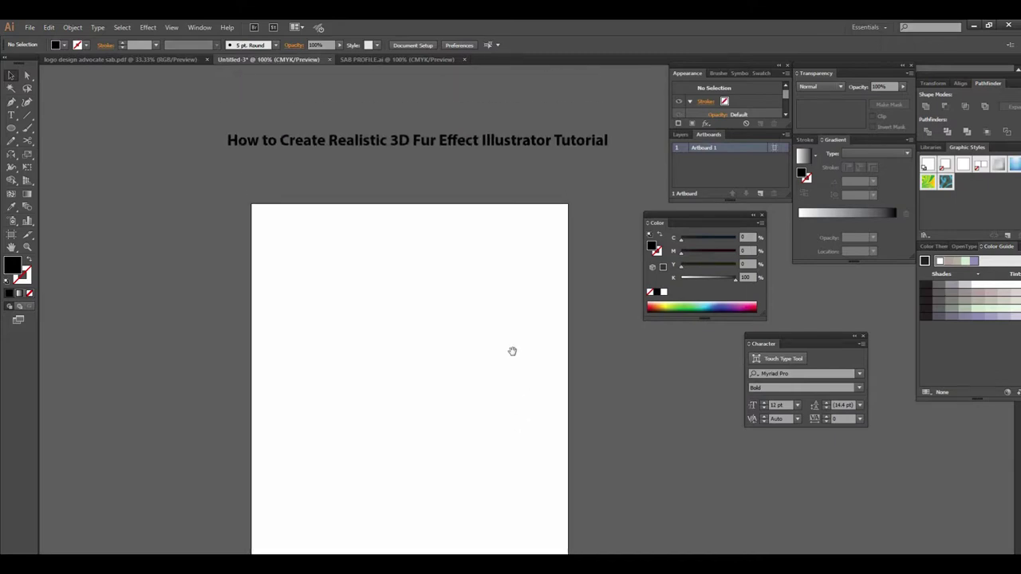
{"action": "scroll", "coordinate": [510, 359], "scroll_direction": "up", "scroll_amount": 1}
{"action": "scroll", "coordinate": [496, 434], "scroll_direction": "down", "scroll_amount": 2}
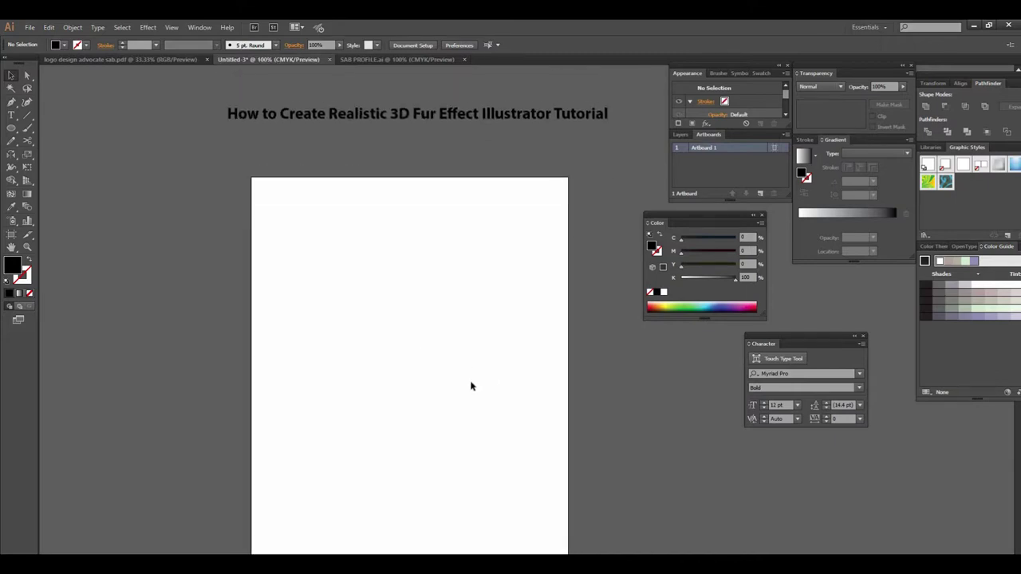
{"action": "scroll", "coordinate": [495, 375], "scroll_direction": "down", "scroll_amount": 1}
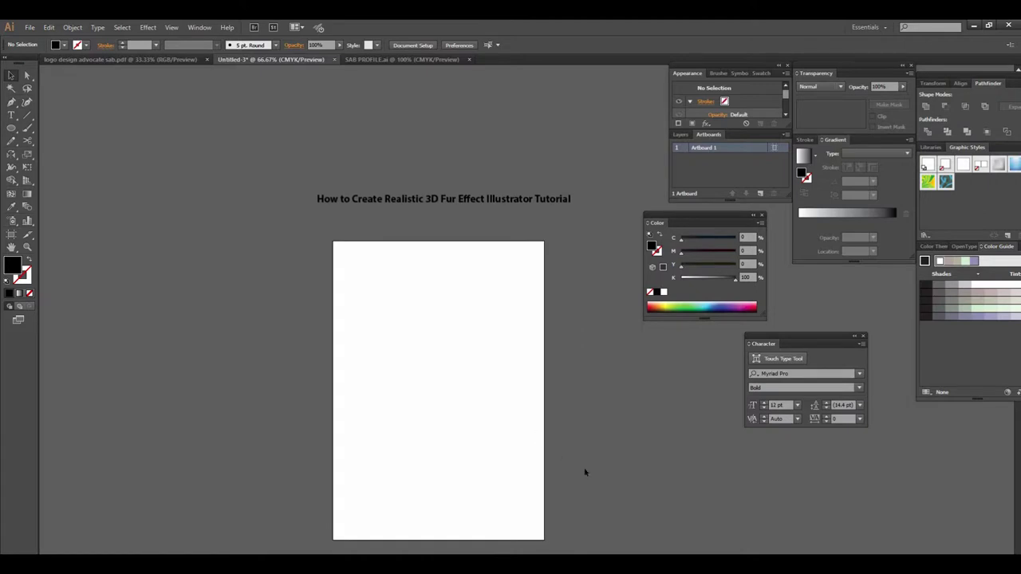
{"action": "scroll", "coordinate": [507, 331], "scroll_direction": "up", "scroll_amount": 1}
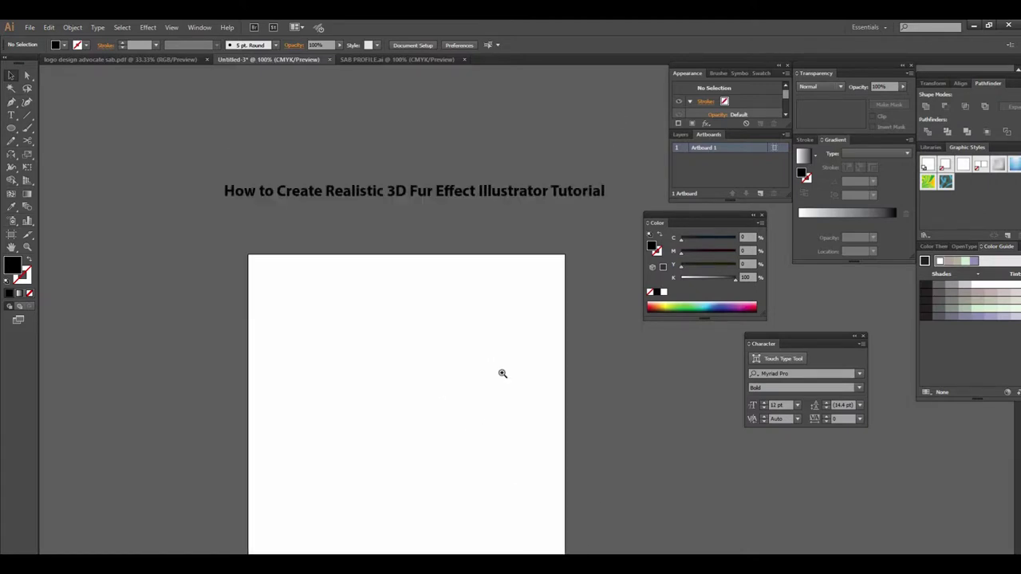
{"action": "scroll", "coordinate": [511, 354], "scroll_direction": "down", "scroll_amount": 1}
{"action": "scroll", "coordinate": [510, 354], "scroll_direction": "up", "scroll_amount": 1}
{"action": "scroll", "coordinate": [499, 372], "scroll_direction": "up", "scroll_amount": 1}
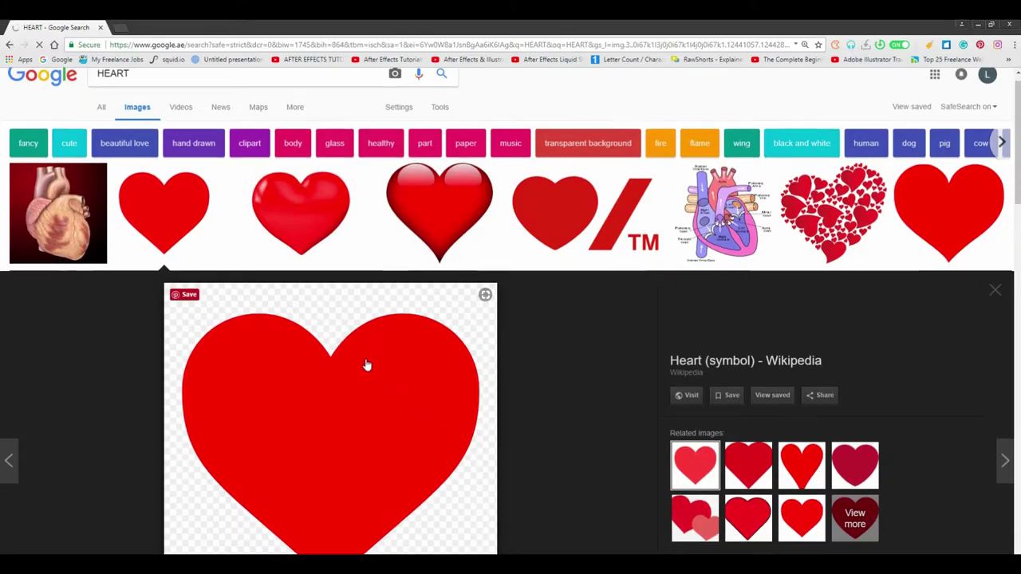
- Copy the 1200 × 1200 flat red heart image from Wikipedia's Heart (symbol) page
{"action": "scroll", "coordinate": [310, 319], "scroll_direction": "down", "scroll_amount": 2}
{"action": "scroll", "coordinate": [310, 320], "scroll_direction": "up", "scroll_amount": 2}
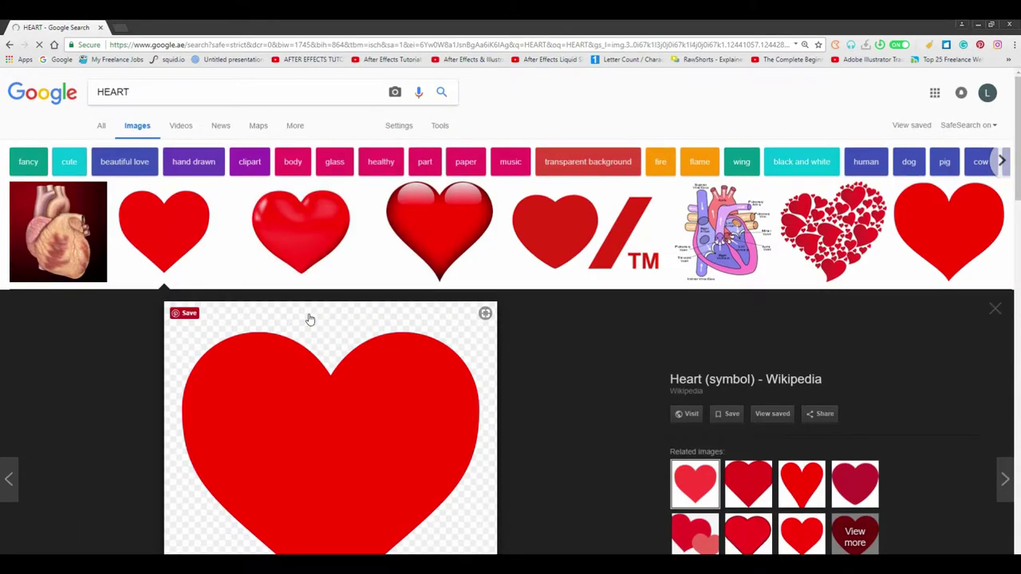
{"action": "scroll", "coordinate": [332, 228], "scroll_direction": "down", "scroll_amount": 3}
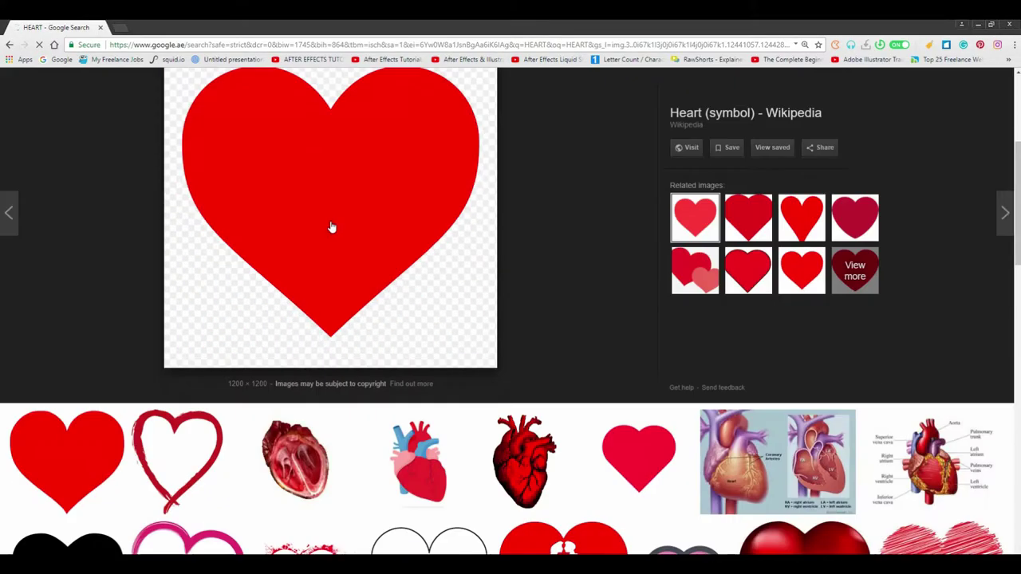
{"action": "scroll", "coordinate": [351, 231], "scroll_direction": "up", "scroll_amount": 1}
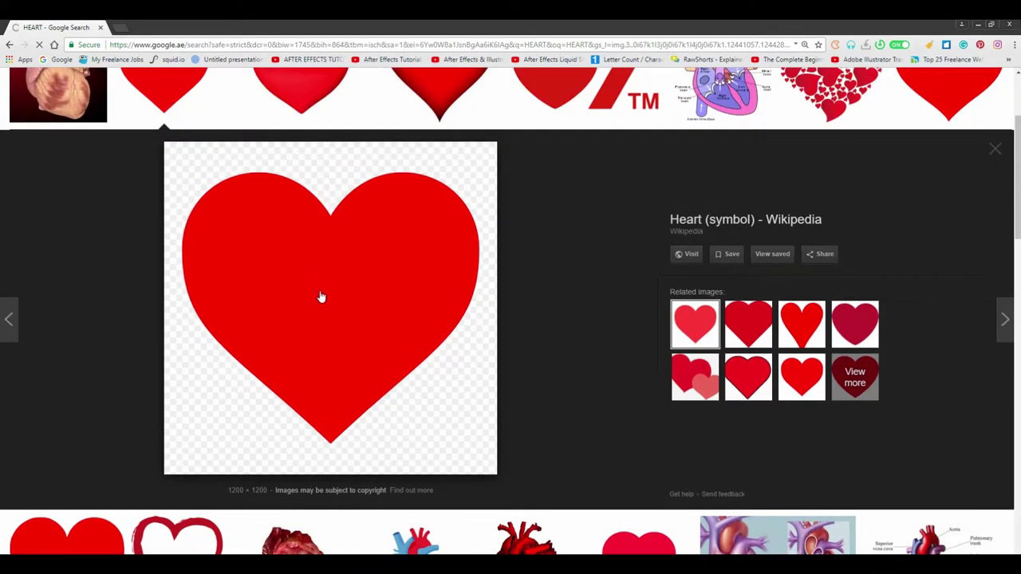
{"action": "right_click", "coordinate": [321, 296]}
{"action": "mouse_move", "coordinate": [331, 227]}
{"action": "left_click", "coordinate": [343, 391]}
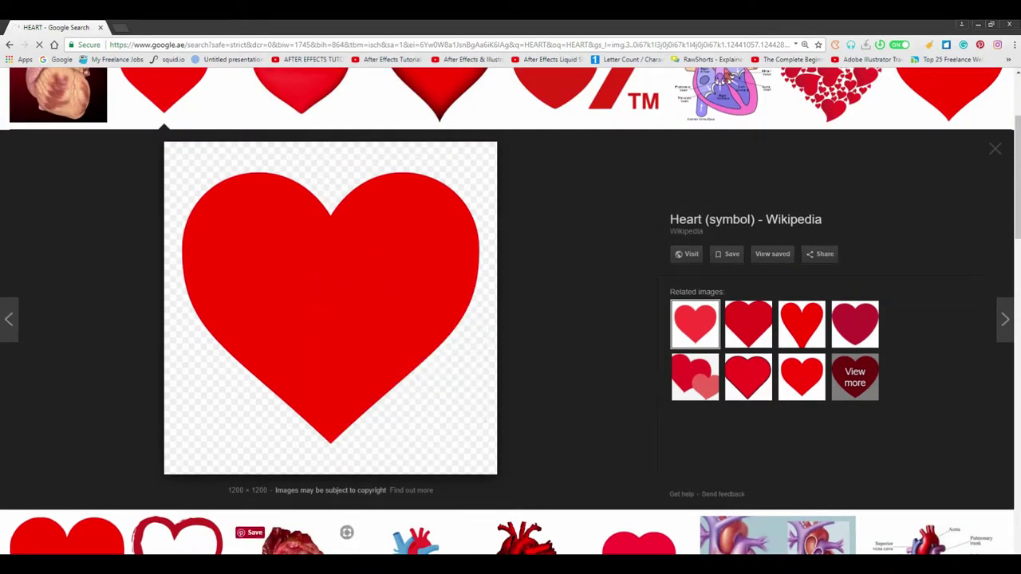
- Paste the red heart, shrink it around its centre and move it to the artboard's lower middle
{"action": "key", "text": "ctrl+v"}
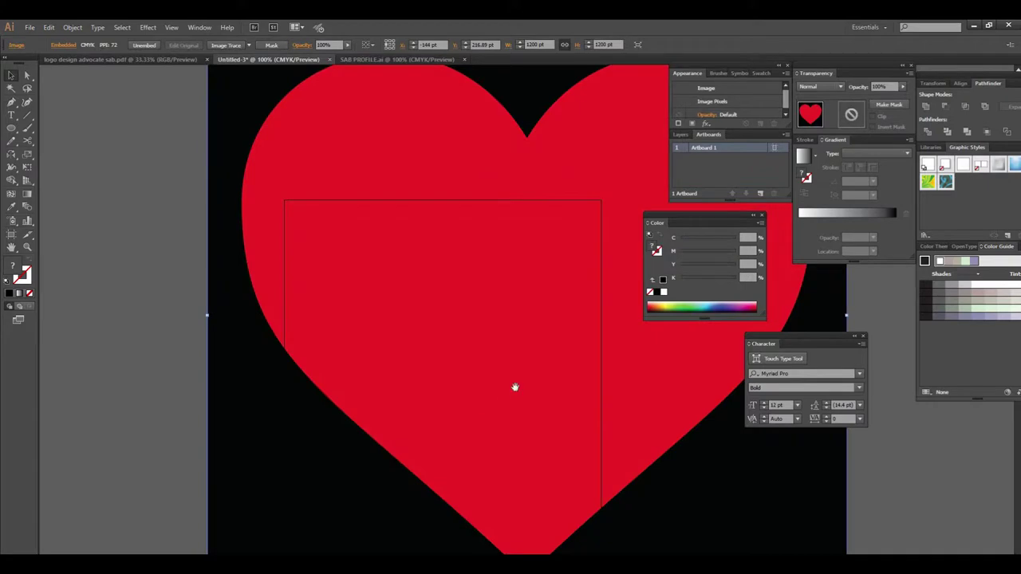
{"action": "key", "text": "ctrl+minus"}
{"action": "key", "text": "ctrl+minus"}
{"action": "key", "text": "ctrl+minus"}
{"action": "left_click_drag", "start_coordinate": [534, 348], "coordinate": [446, 393]}
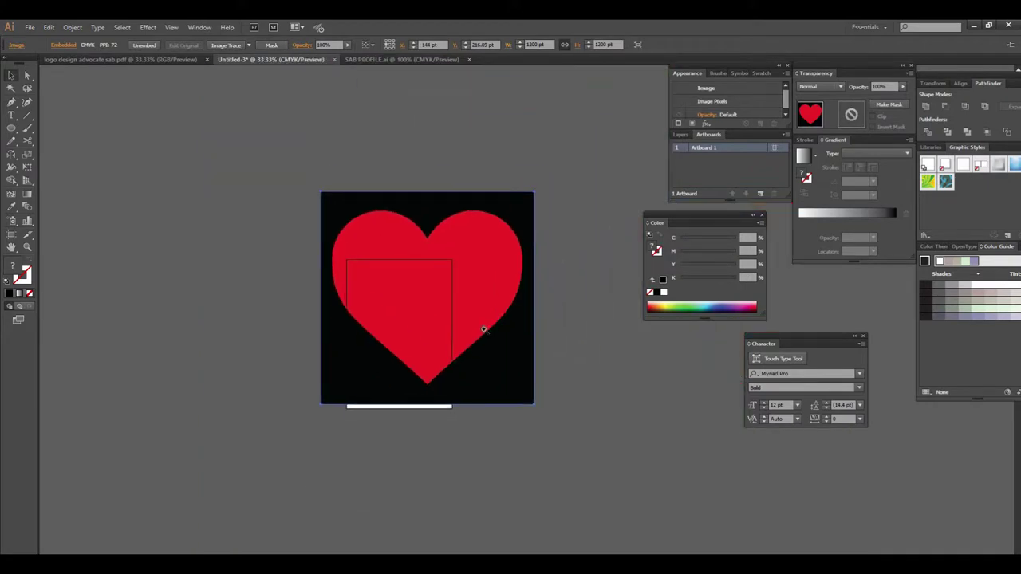
{"action": "key", "text": "ctrl+plus"}
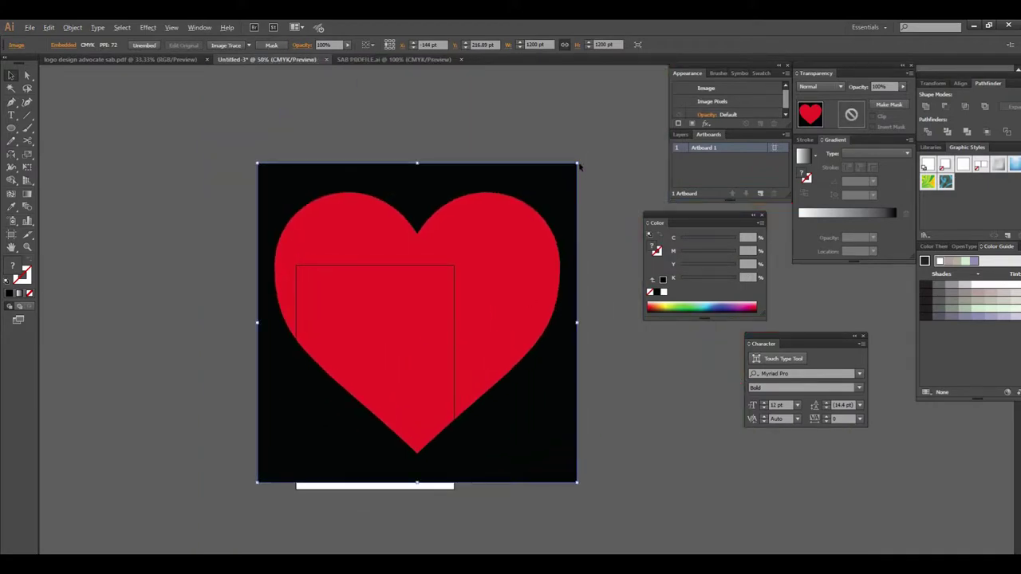
{"action": "left_click_drag", "start_coordinate": [580, 166], "coordinate": [462, 276]}
{"action": "left_click_drag", "start_coordinate": [411, 331], "coordinate": [365, 374]}
{"action": "key", "text": "ctrl+plus"}
{"action": "key", "text": "ctrl+plus"}
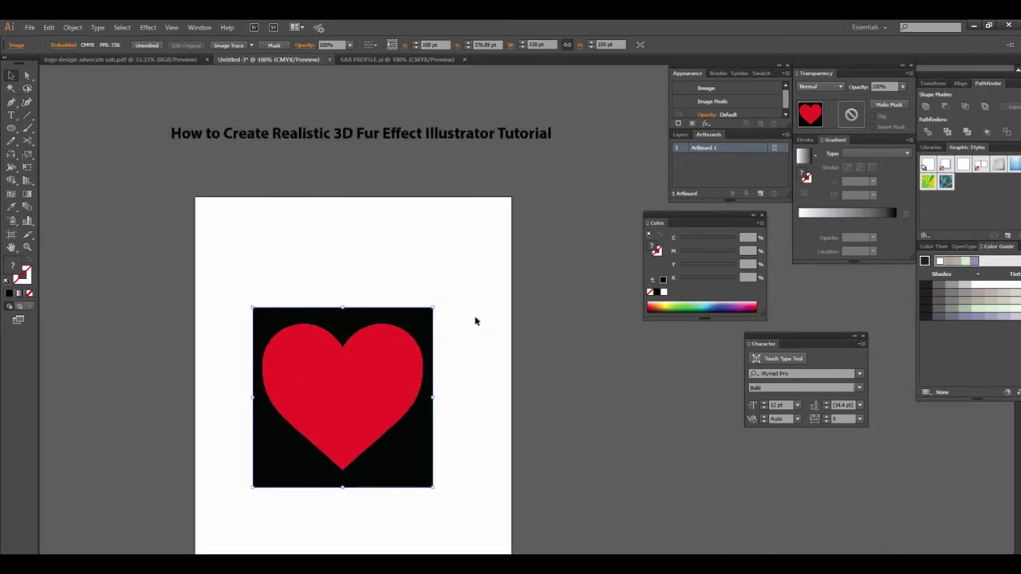
{"action": "left_click", "coordinate": [475, 321]}
{"action": "scroll", "coordinate": [462, 353], "scroll_direction": "left", "scroll_amount": 2}
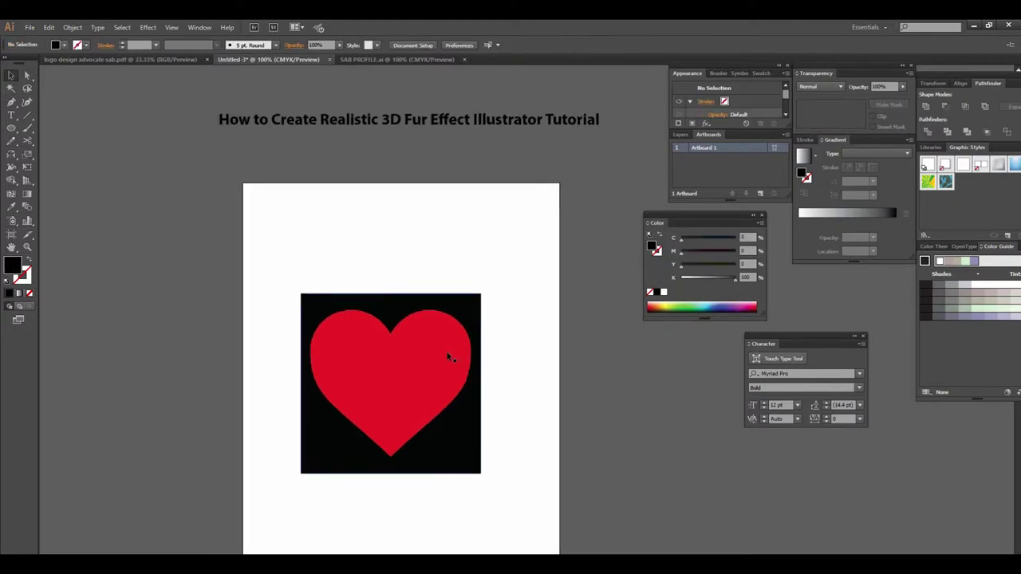
- Trace the heart picture with the Low Fidelity Photo preset, undoing the default black trace
{"action": "left_click", "coordinate": [449, 358]}
{"action": "scroll", "coordinate": [436, 298], "scroll_direction": "down", "scroll_amount": 1}
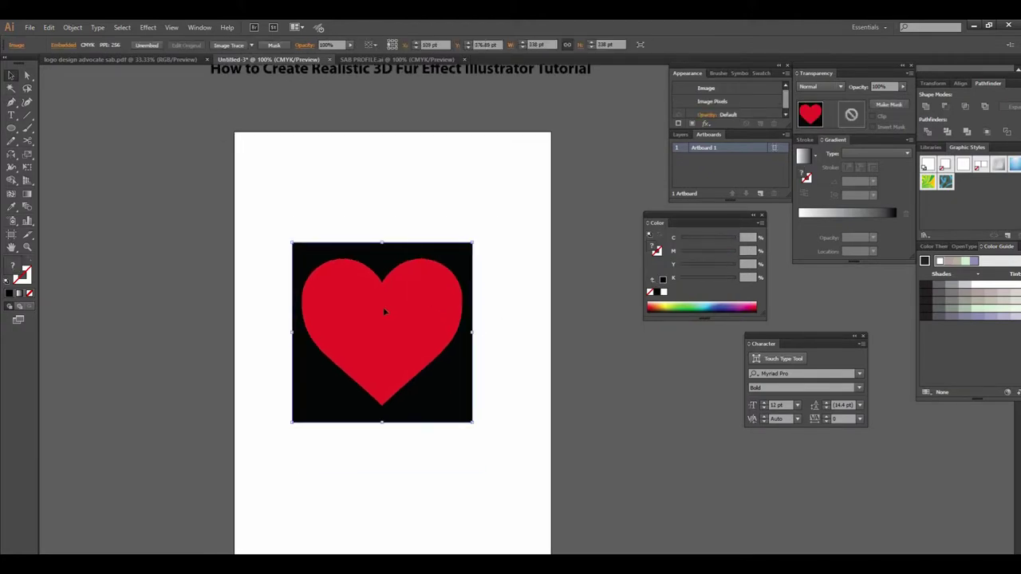
{"action": "left_click", "coordinate": [237, 46]}
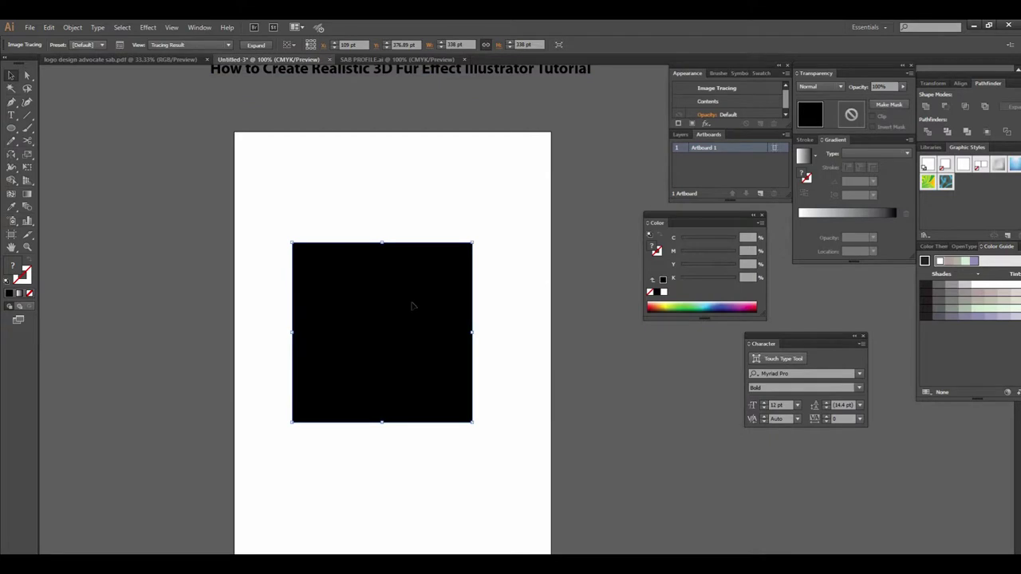
{"action": "key", "text": "ctrl+z"}
{"action": "left_click", "coordinate": [251, 46]}
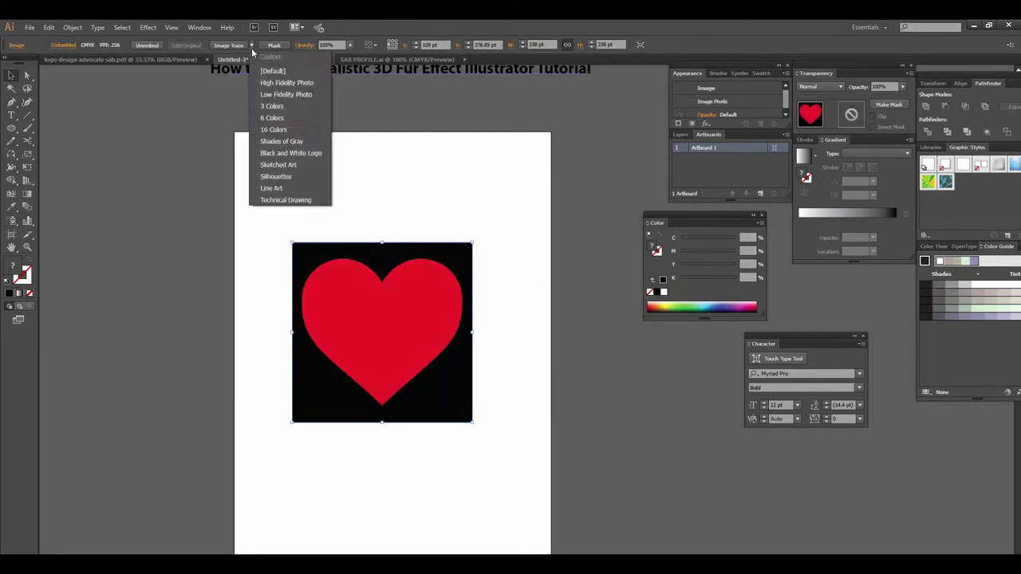
{"action": "left_click", "coordinate": [349, 194]}
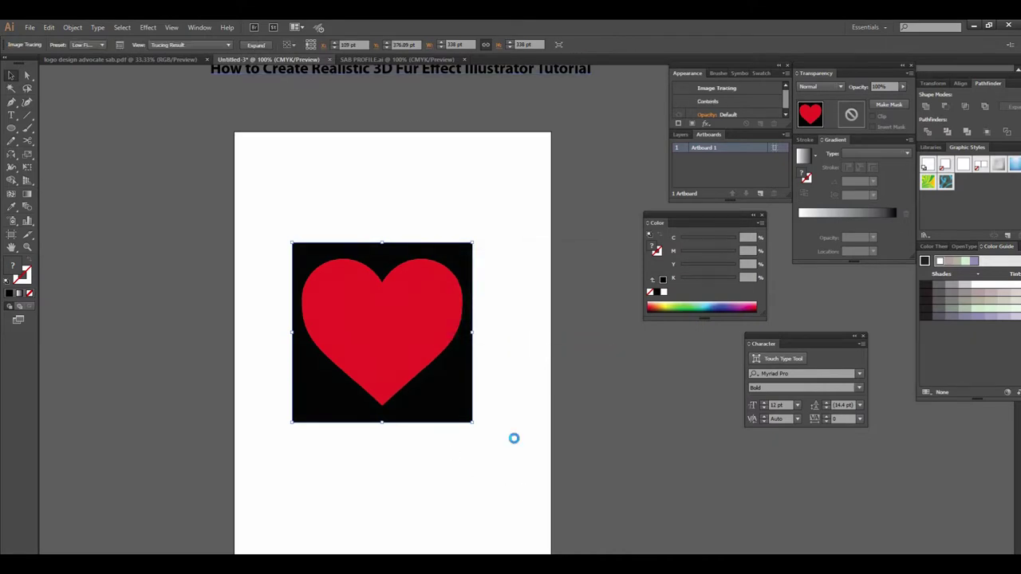
- Inspect the traced heart up close and expand the trace into editable paths
{"action": "left_click", "coordinate": [439, 317]}
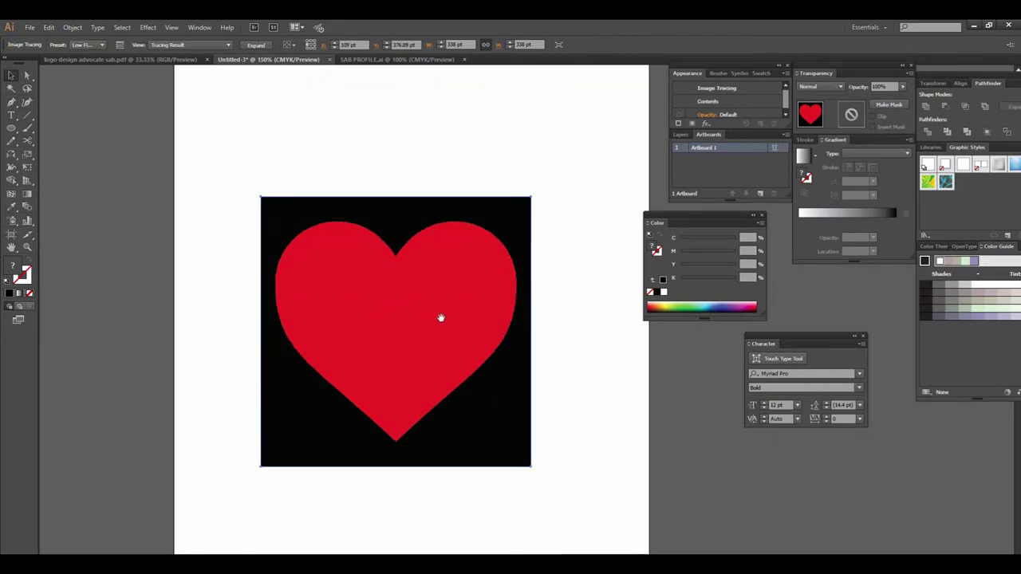
{"action": "left_click", "coordinate": [443, 303]}
{"action": "left_click", "coordinate": [486, 303]}
{"action": "left_click", "coordinate": [524, 305], "text": "alt"}
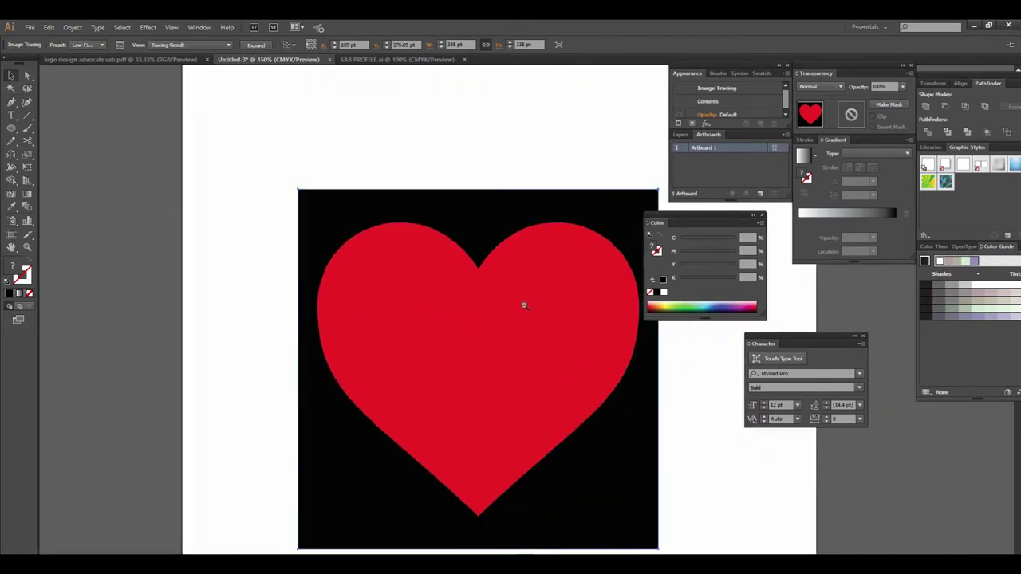
{"action": "left_click", "coordinate": [478, 296], "text": "alt"}
{"action": "right_click", "coordinate": [386, 293]}
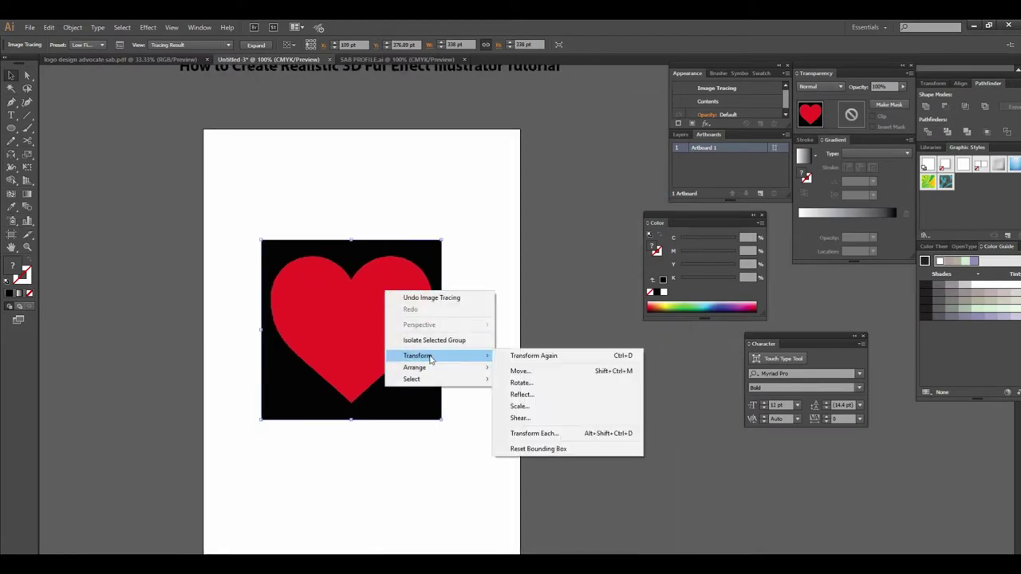
{"action": "left_click", "coordinate": [364, 296]}
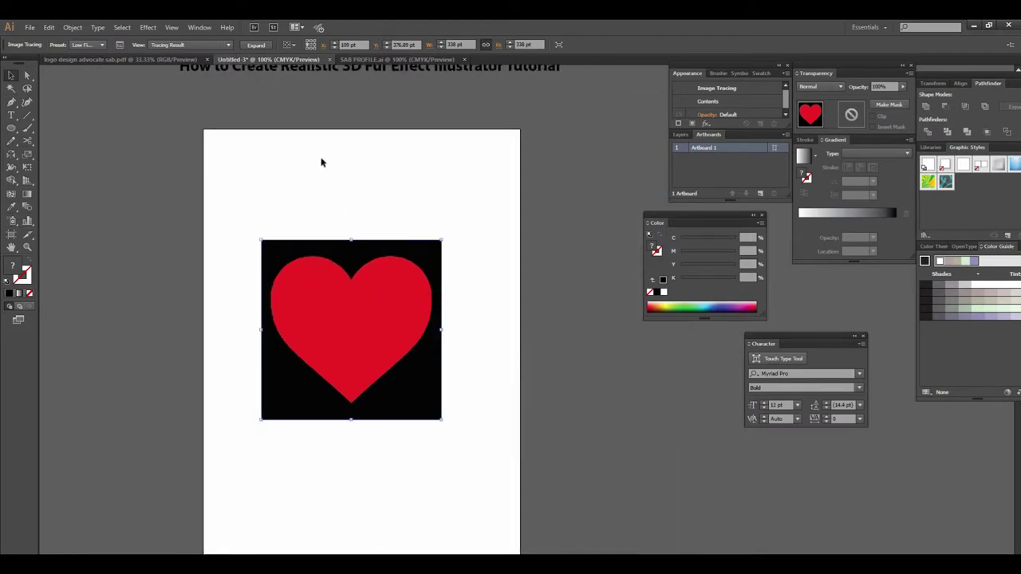
{"action": "left_click", "coordinate": [260, 47]}
- Ungroup the traced heart and delete the black background square behind it
{"action": "right_click", "coordinate": [372, 297]}
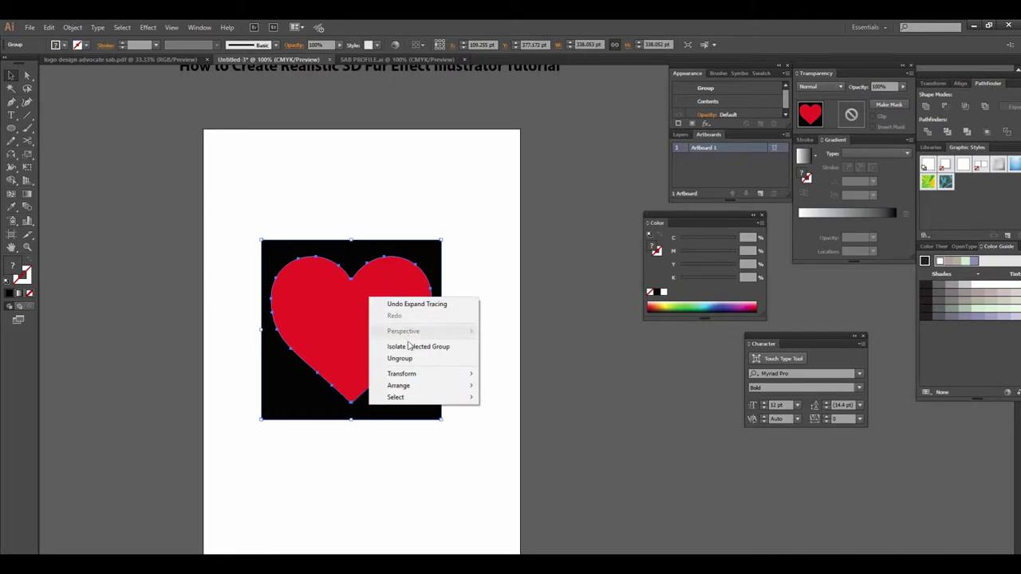
{"action": "left_click", "coordinate": [415, 358]}
{"action": "left_click", "coordinate": [512, 399]}
{"action": "left_click", "coordinate": [435, 386]}
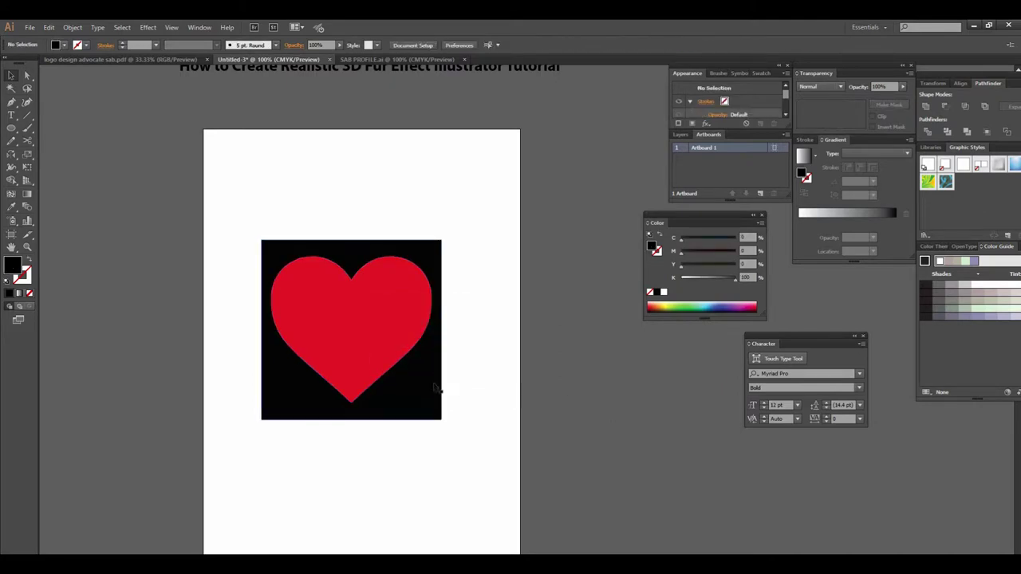
{"action": "key", "text": "Delete"}
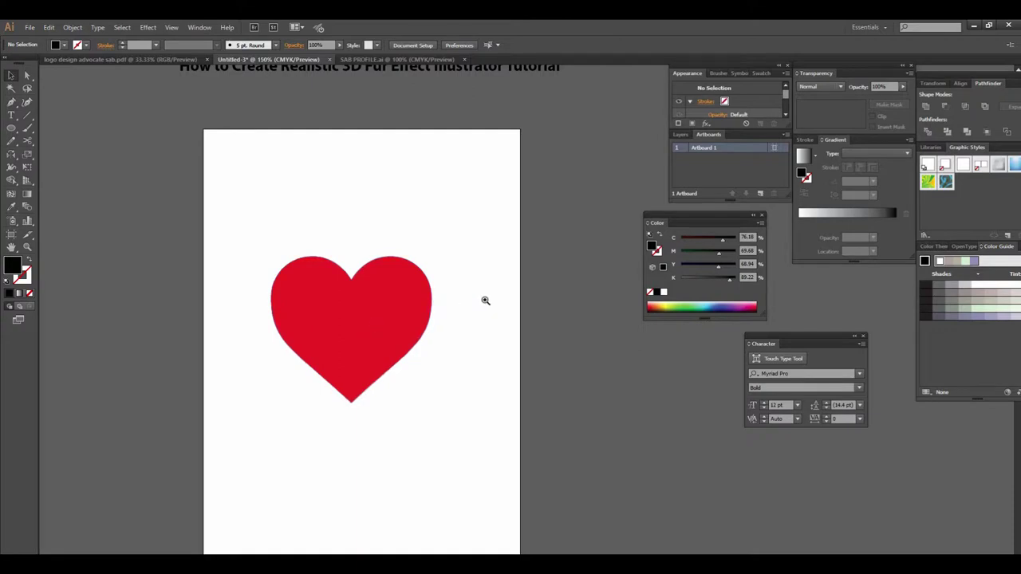
{"action": "scroll", "coordinate": [431, 342], "scroll_direction": "up", "scroll_amount": 1}
{"action": "scroll", "coordinate": [494, 325], "scroll_direction": "down", "scroll_amount": 2}
{"action": "scroll", "coordinate": [426, 335], "scroll_direction": "right", "scroll_amount": 2}
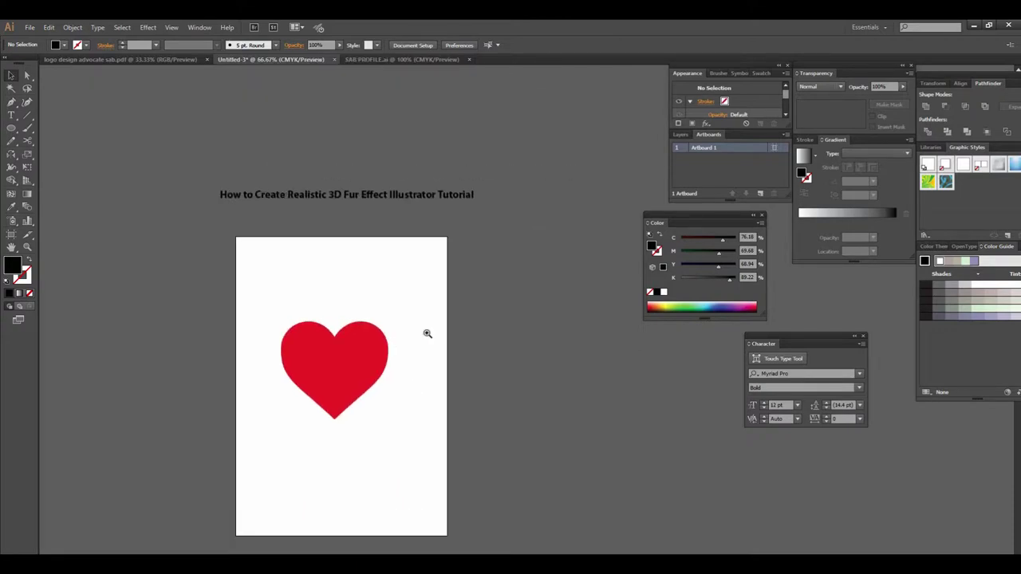
{"action": "scroll", "coordinate": [436, 342], "scroll_direction": "up", "scroll_amount": 1}
{"action": "scroll", "coordinate": [367, 349], "scroll_direction": "right", "scroll_amount": 2}
- Give the red heart a 1 pt black stroke and no fill
{"action": "left_click", "coordinate": [363, 349]}
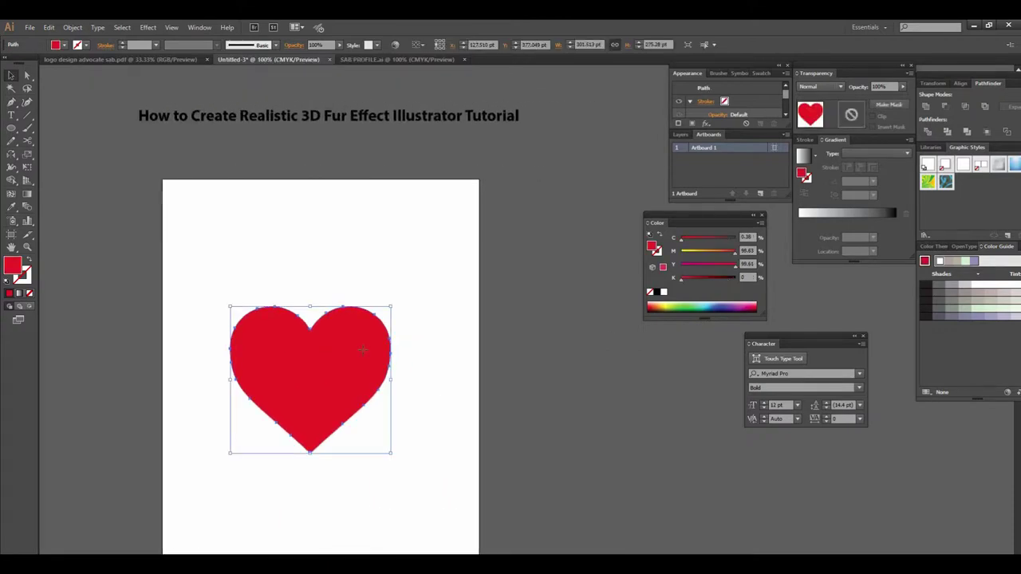
{"action": "left_click", "coordinate": [87, 46]}
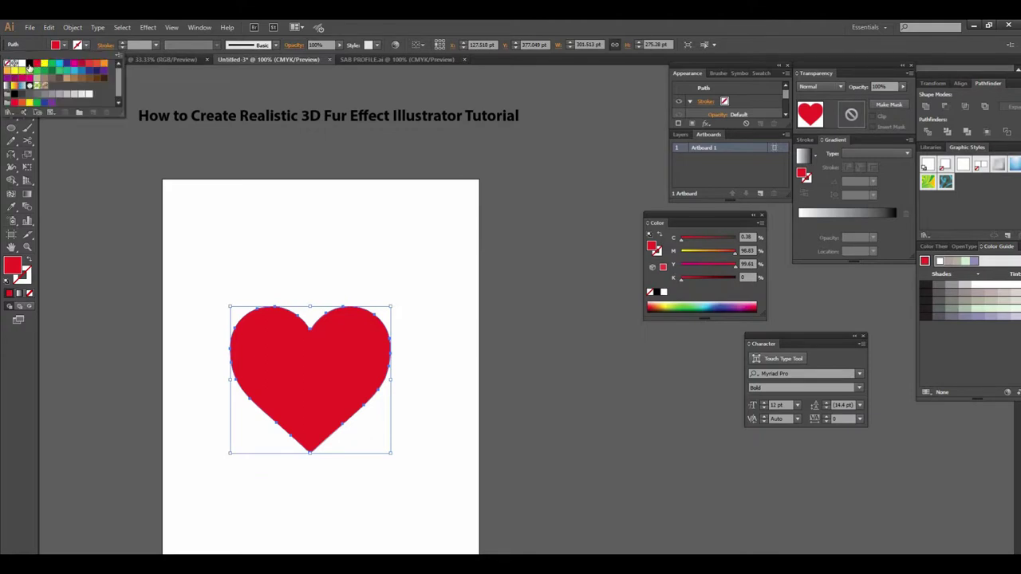
{"action": "left_click", "coordinate": [28, 64]}
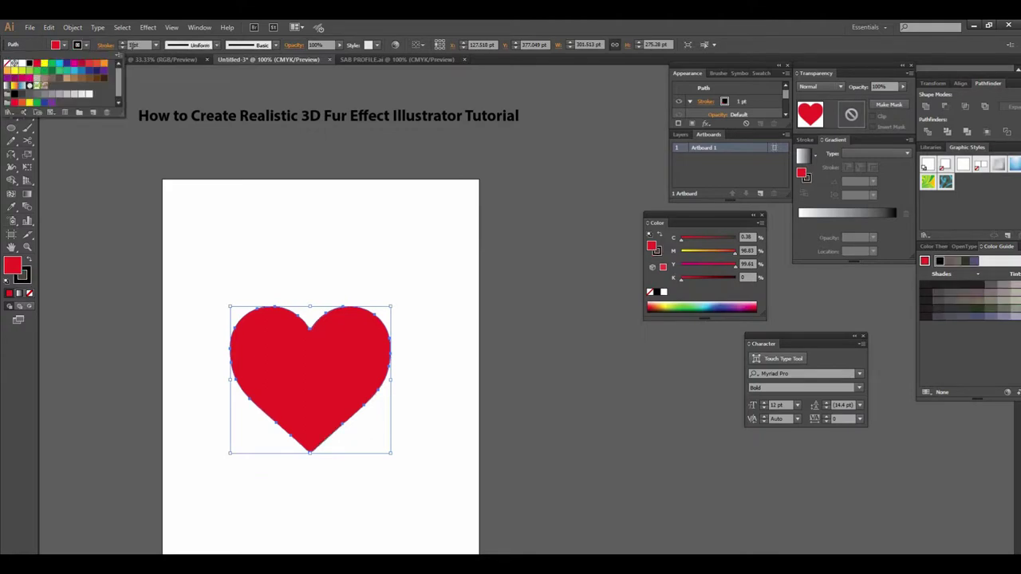
{"action": "left_click", "coordinate": [62, 46]}
{"action": "left_click", "coordinate": [10, 63]}
{"action": "key", "text": "Escape"}
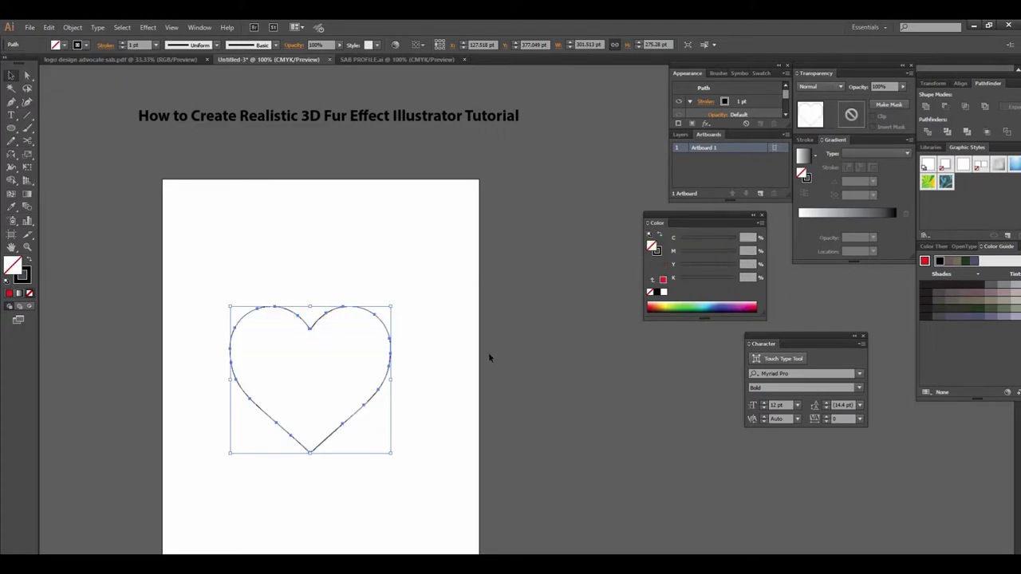
{"action": "key", "text": "ctrl+plus"}
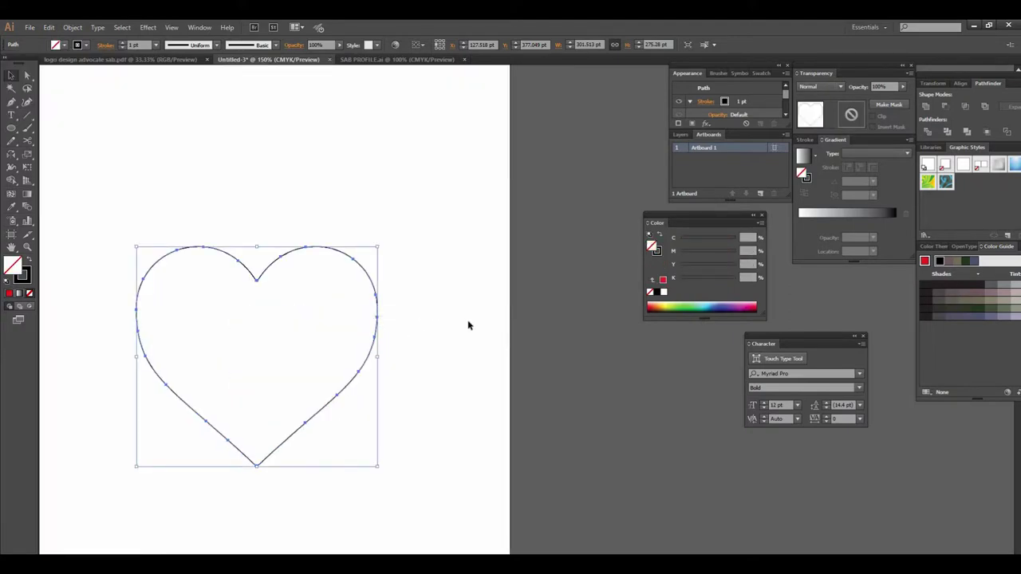
- Move the heart outline up and right, then zoom in on its bottom point
{"action": "left_click_drag", "start_coordinate": [375, 335], "coordinate": [486, 312]}
{"action": "left_click", "coordinate": [538, 363]}
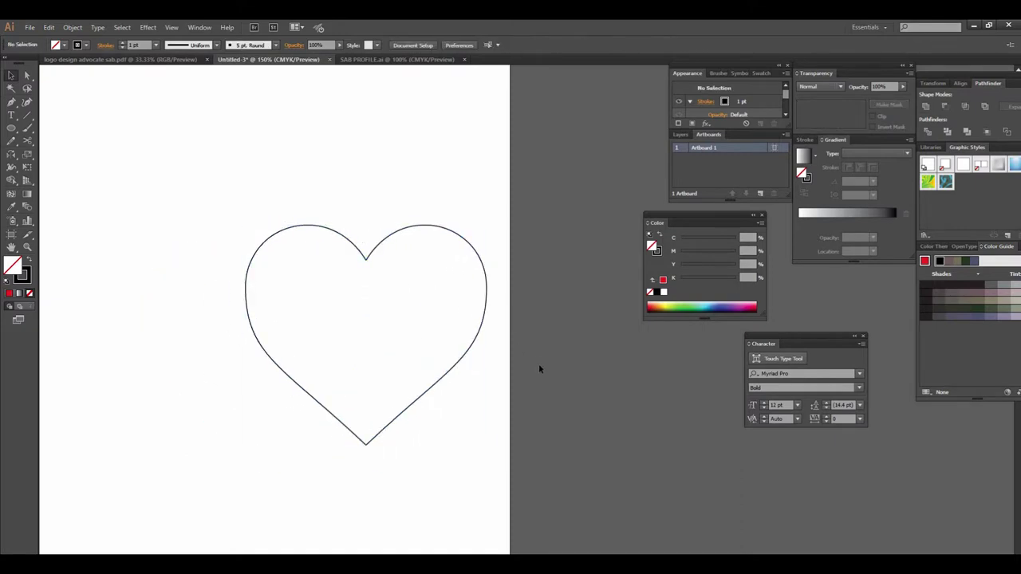
{"action": "key", "text": "ctrl+plus"}
{"action": "left_click", "coordinate": [387, 227]}
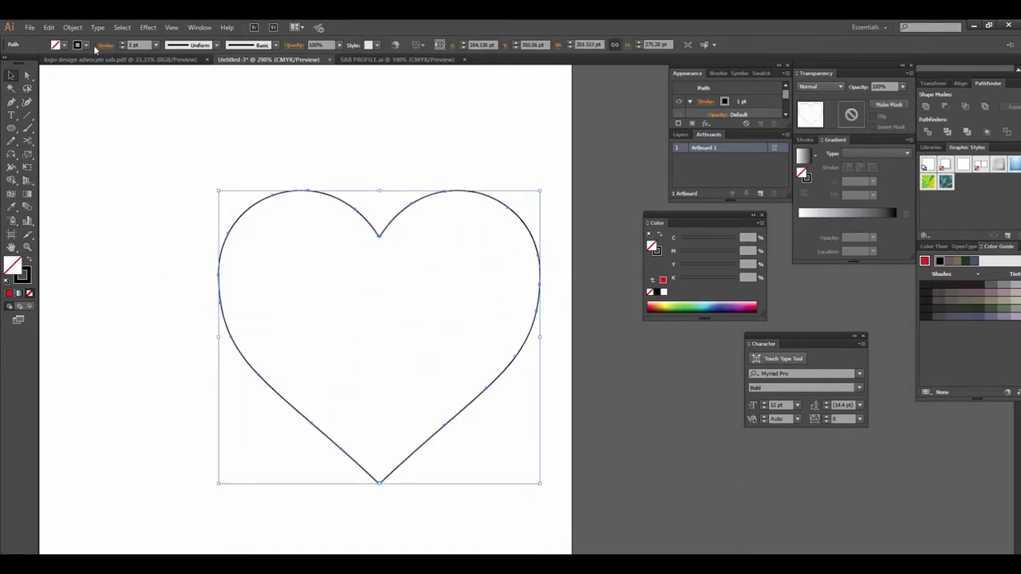
{"action": "left_click_drag", "start_coordinate": [423, 330], "coordinate": [339, 288]}
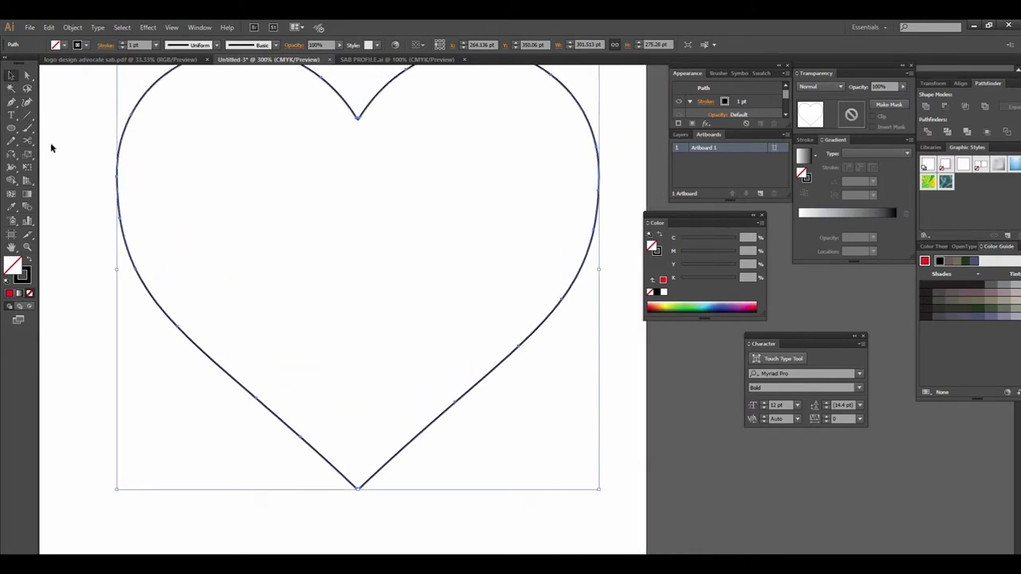
{"action": "key", "text": "h"}
{"action": "left_click_drag", "start_coordinate": [274, 292], "coordinate": [297, 238]}
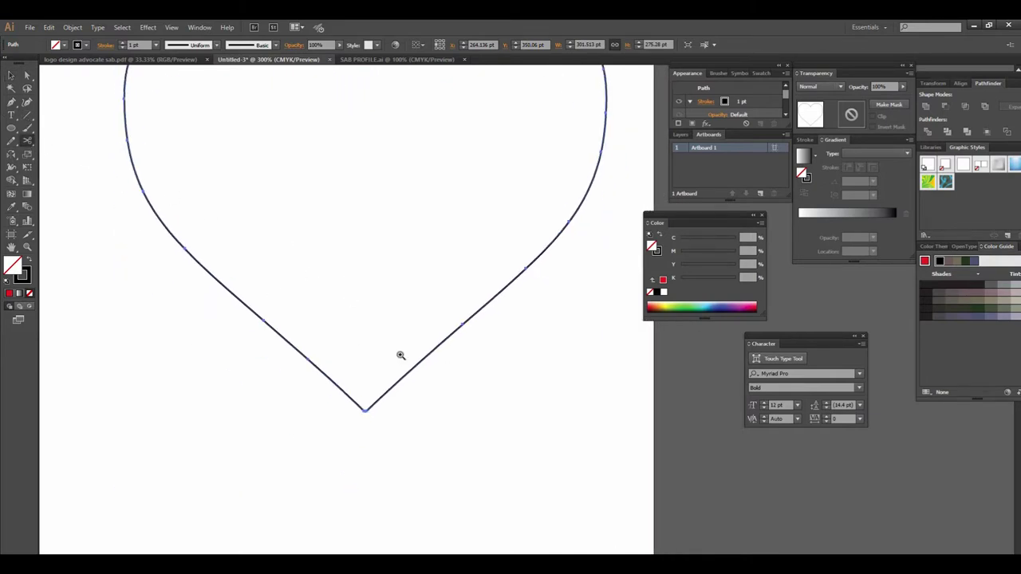
{"action": "left_click_drag", "start_coordinate": [401, 356], "coordinate": [335, 367]}
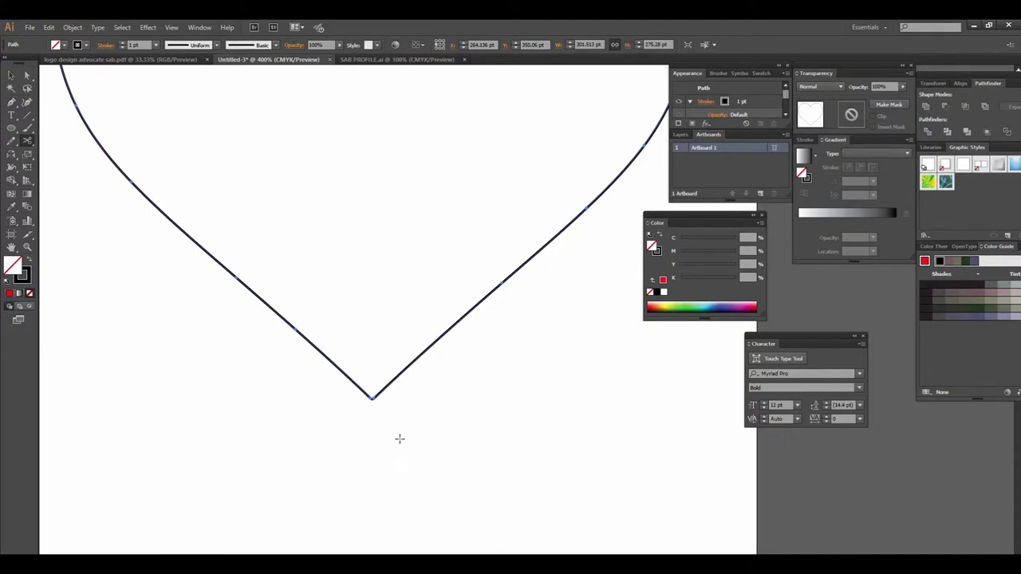
{"action": "left_click", "coordinate": [475, 358]}
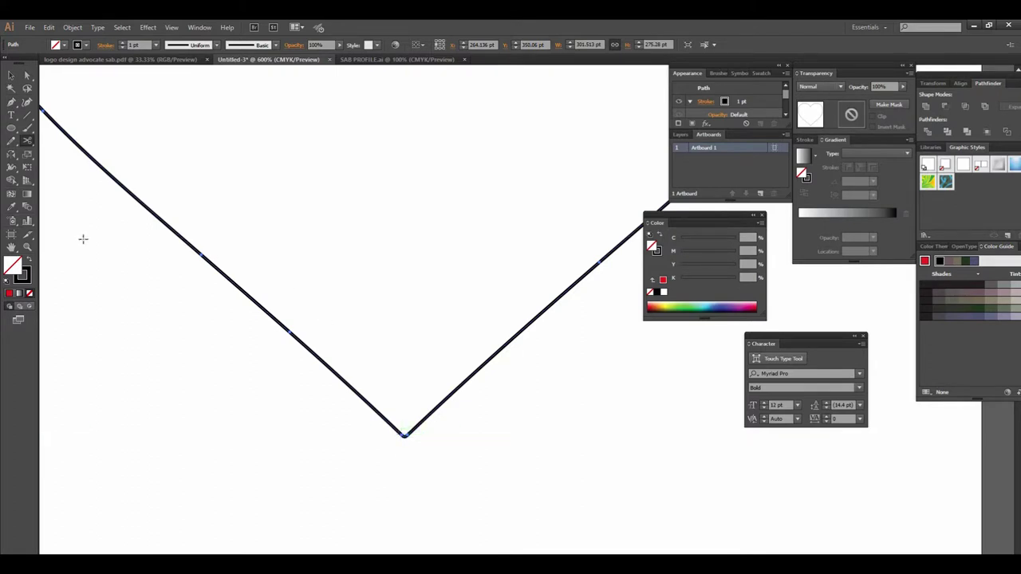
- Cut the bottom anchor with Scissors and drag an endpoint, then undo to restore the point
{"action": "left_click", "coordinate": [28, 140]}
{"action": "left_click", "coordinate": [404, 434]}
{"action": "left_click", "coordinate": [28, 75]}
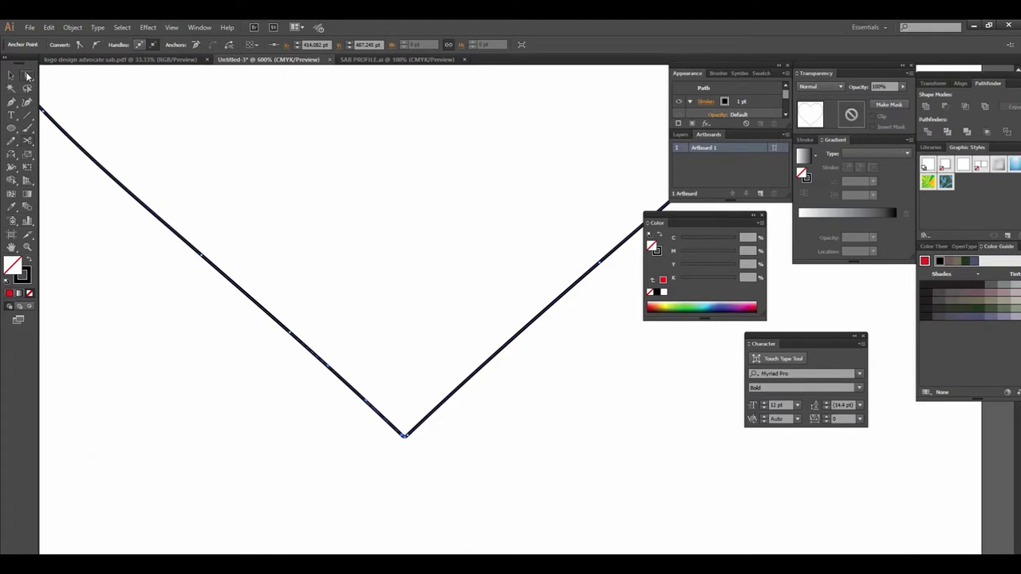
{"action": "left_click", "coordinate": [410, 451]}
{"action": "left_click_drag", "start_coordinate": [405, 437], "coordinate": [376, 441]}
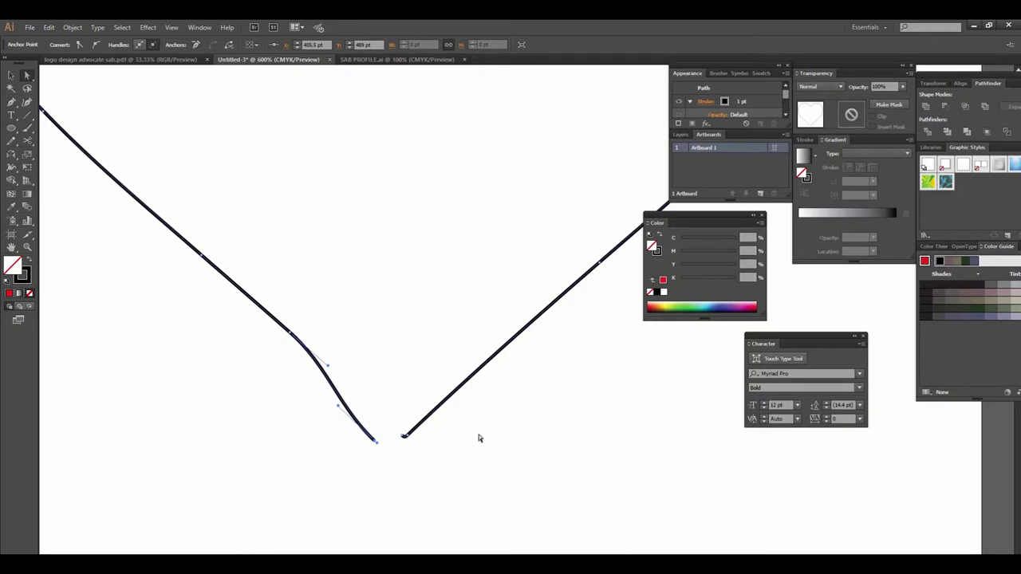
{"action": "key", "text": "ctrl"}
{"action": "key", "text": "ctrl+j"}
{"action": "left_click", "coordinate": [486, 474]}
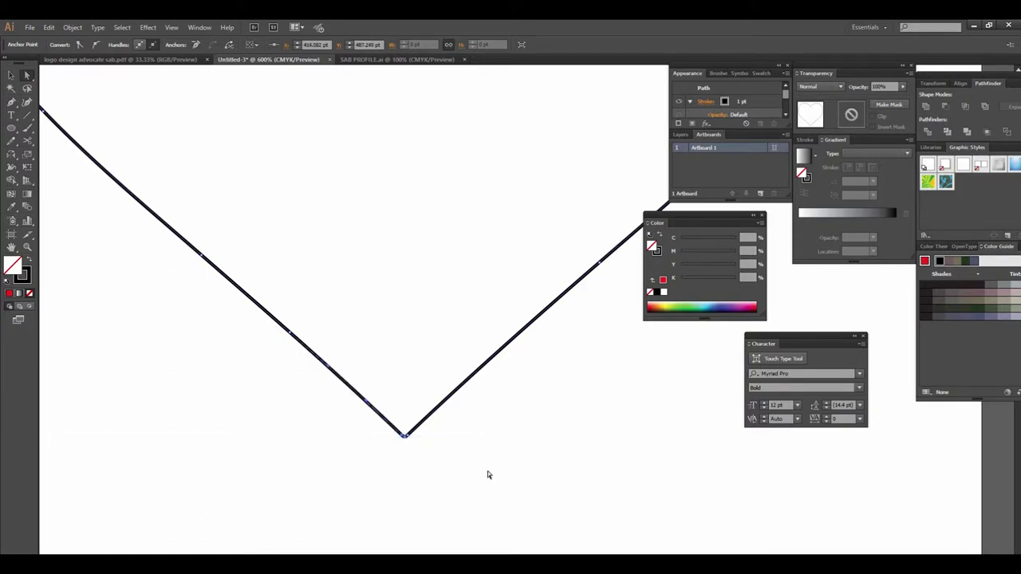
{"action": "left_click", "coordinate": [526, 312], "text": "alt"}
{"action": "left_click", "coordinate": [435, 358], "text": "alt"}
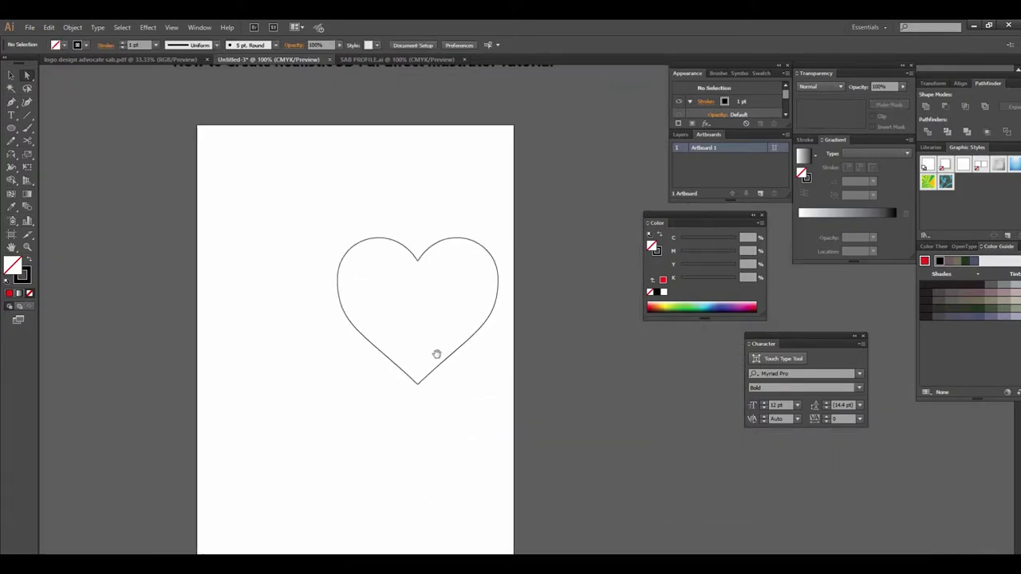
- Widen the artboard into landscape by dragging its left edge outward
{"action": "left_click", "coordinate": [476, 292]}
{"action": "left_click", "coordinate": [490, 307], "text": "alt"}
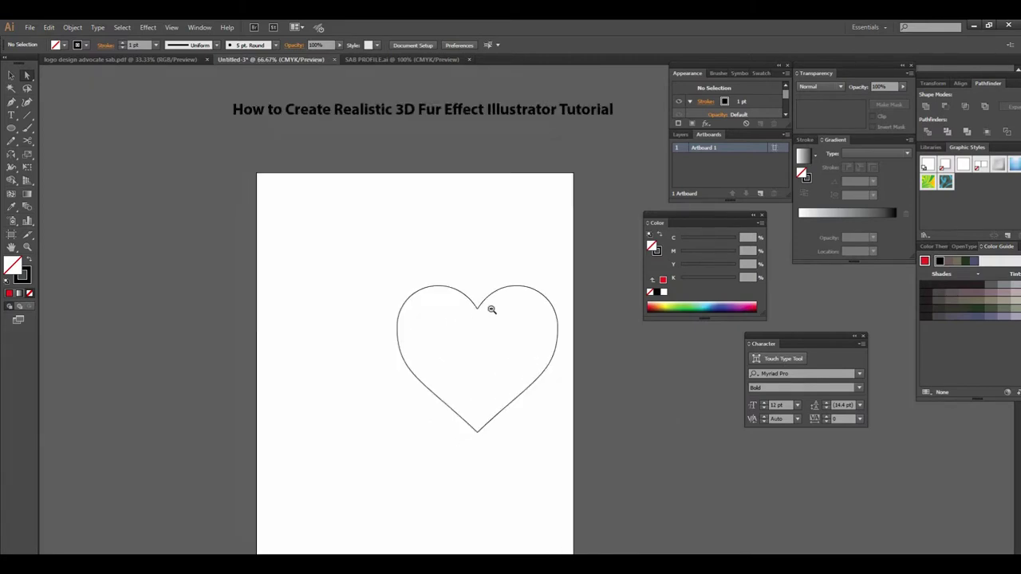
{"action": "left_click", "coordinate": [445, 301], "text": "alt"}
{"action": "left_click", "coordinate": [11, 233]}
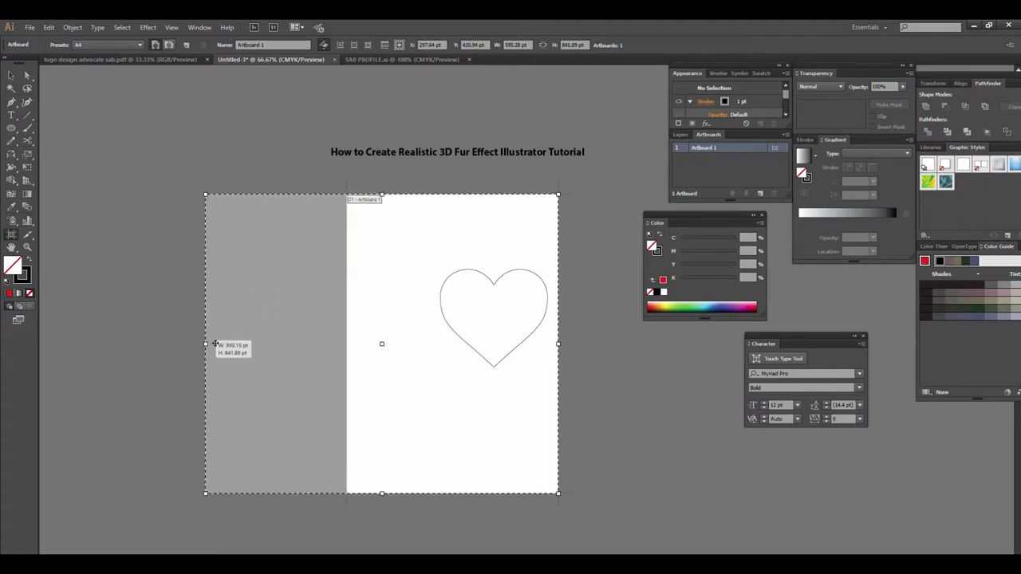
{"action": "left_click_drag", "start_coordinate": [345, 343], "coordinate": [205, 343]}
- Nudge the heart outline slightly left on the widened artboard
{"action": "key", "text": "ctrl+1"}
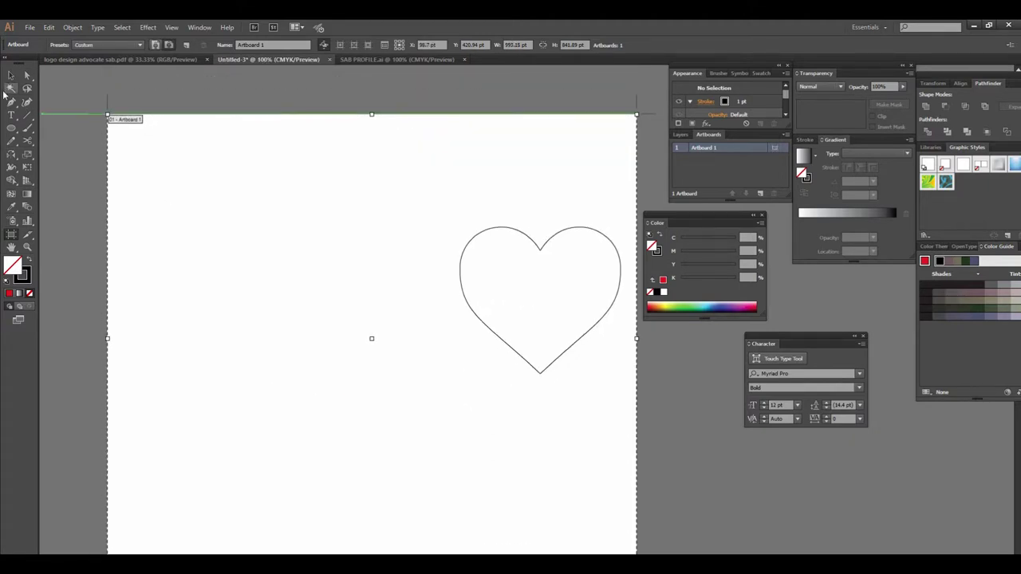
{"action": "left_click", "coordinate": [11, 74]}
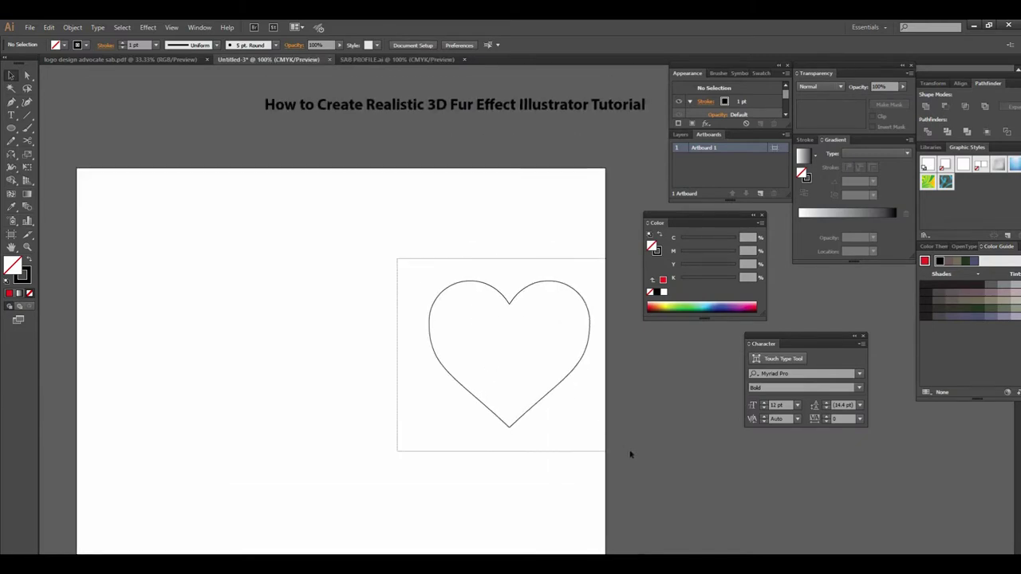
{"action": "left_click_drag", "start_coordinate": [398, 259], "coordinate": [630, 451]}
{"action": "left_click_drag", "start_coordinate": [553, 391], "coordinate": [505, 394]}
{"action": "left_click", "coordinate": [502, 406]}
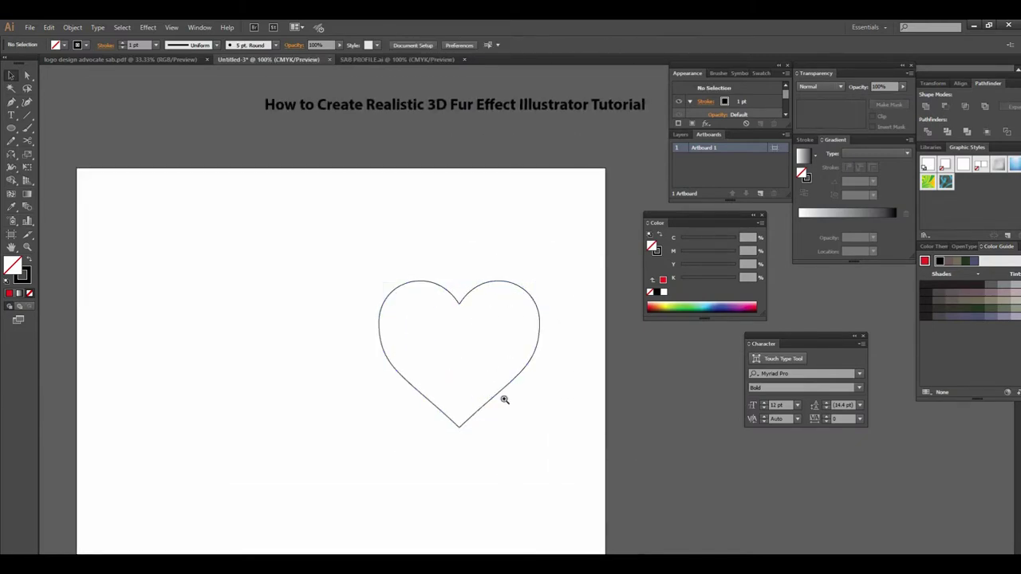
- Draw a 100 × 100 pt circle to the left of the heart
{"action": "key", "text": "z"}
{"action": "left_click", "coordinate": [505, 380]}
{"action": "left_click", "coordinate": [539, 360], "text": "alt"}
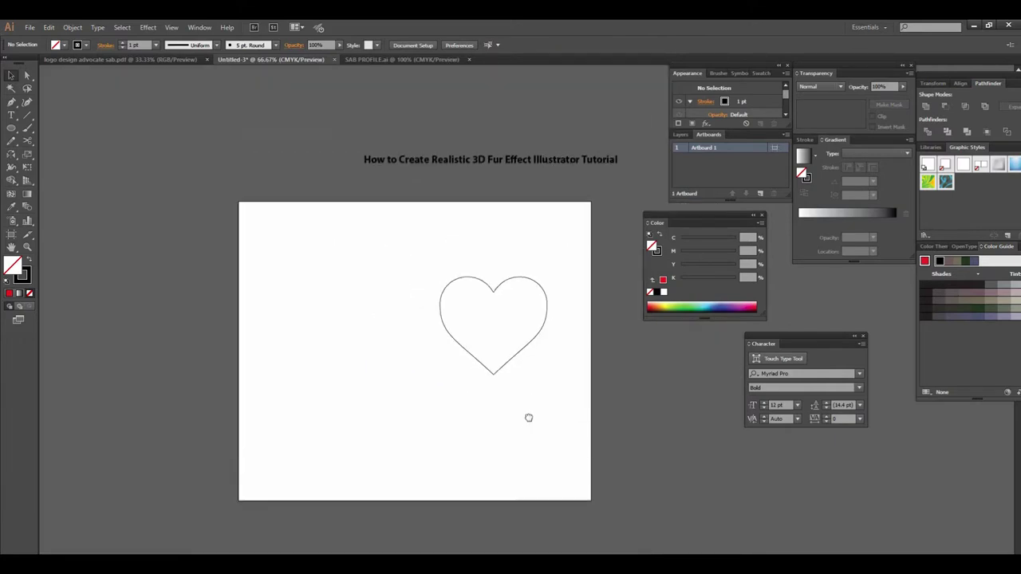
{"action": "mouse_move", "coordinate": [501, 273]}
{"action": "left_mouse_down"}
{"action": "mouse_move", "coordinate": [521, 377]}
{"action": "mouse_move", "coordinate": [515, 338]}
{"action": "left_mouse_up"}
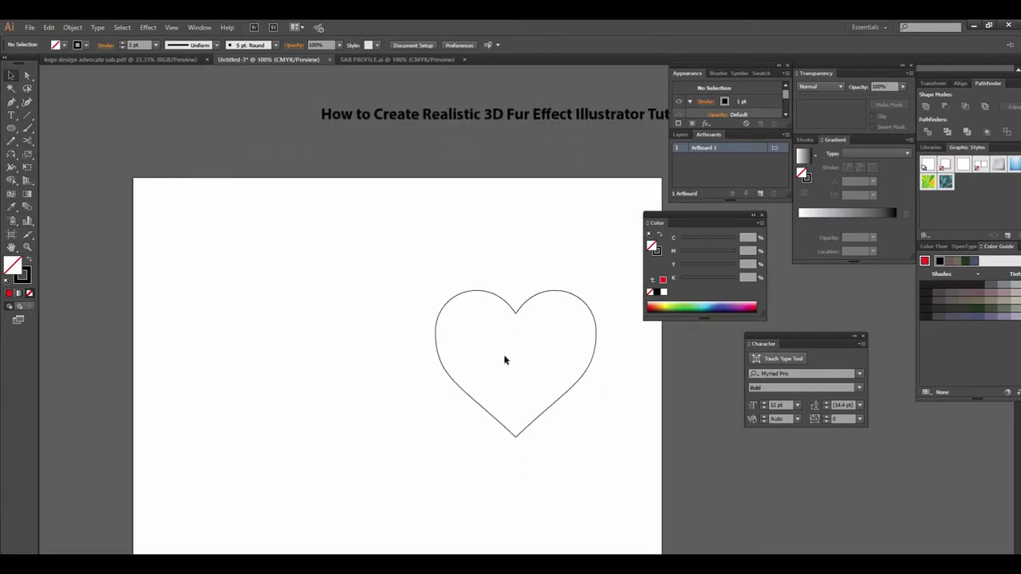
{"action": "key", "text": "l"}
{"action": "left_click_drag", "start_coordinate": [304, 266], "coordinate": [357, 318]}
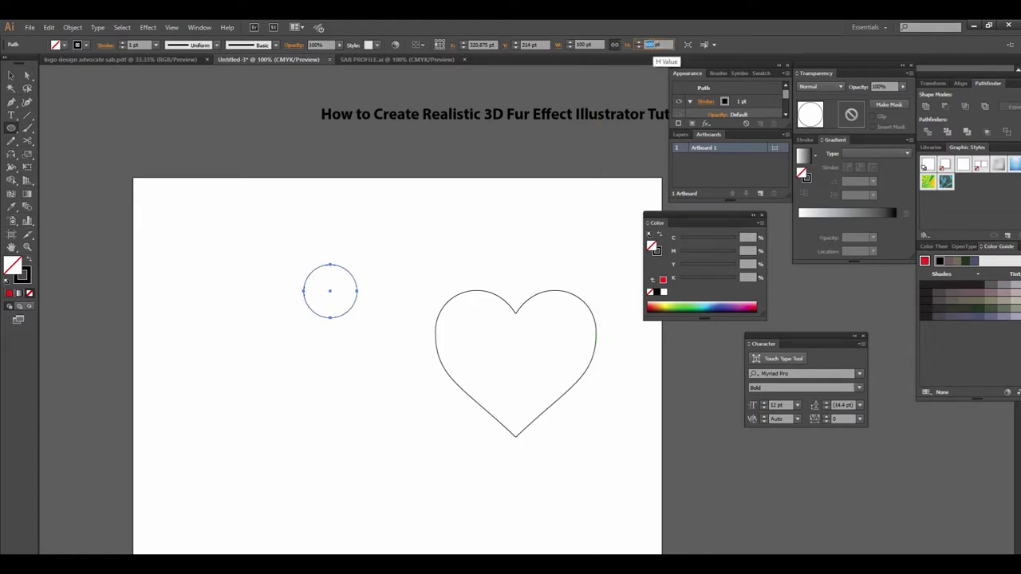
- Give the circle a crimson red fill (C15 M100 Y90 K10) with no stroke
{"action": "left_click", "coordinate": [11, 74]}
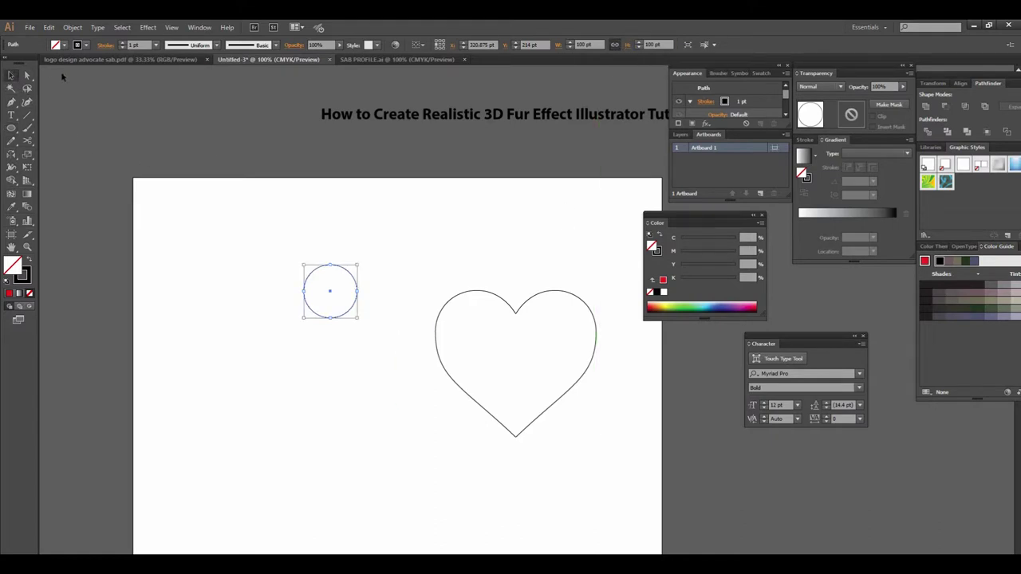
{"action": "left_click", "coordinate": [87, 46]}
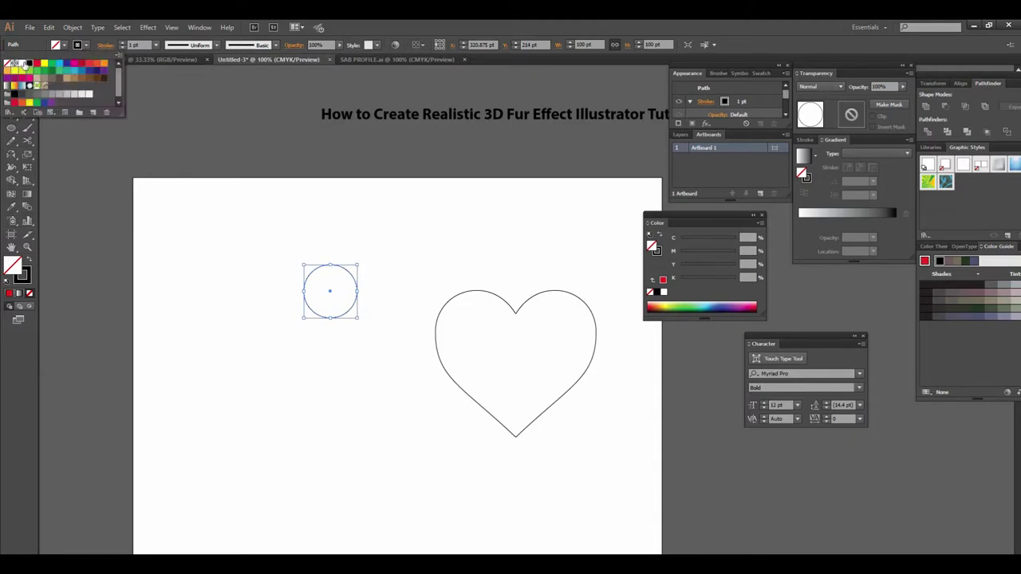
{"action": "left_click", "coordinate": [9, 64]}
{"action": "left_click", "coordinate": [61, 47]}
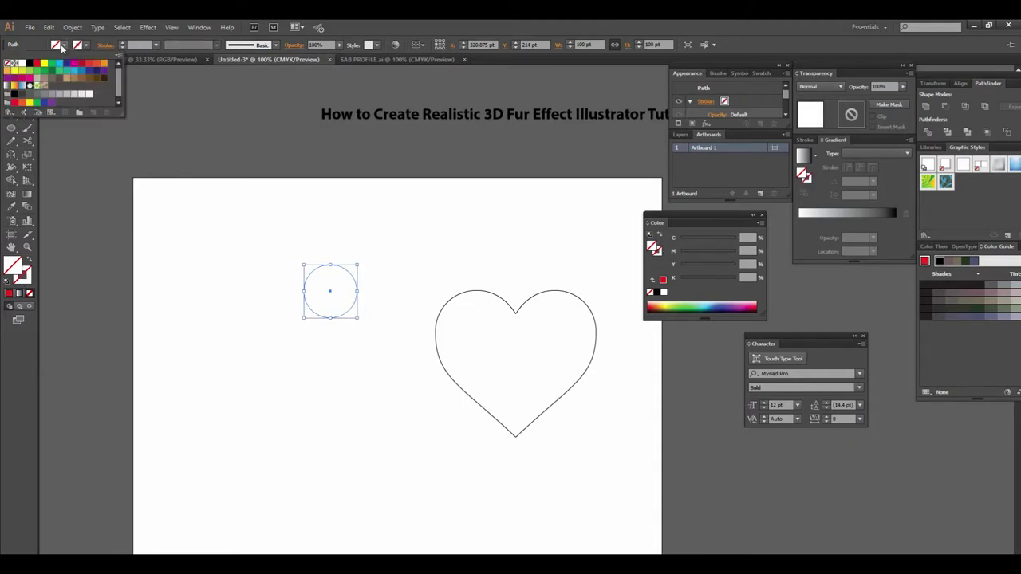
{"action": "left_click", "coordinate": [81, 64]}
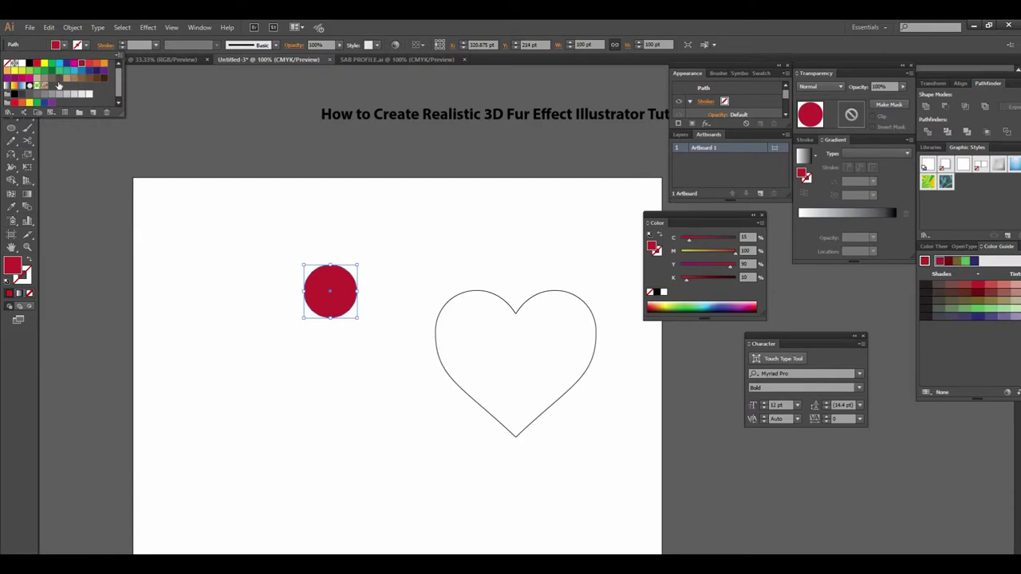
{"action": "left_click", "coordinate": [26, 355]}
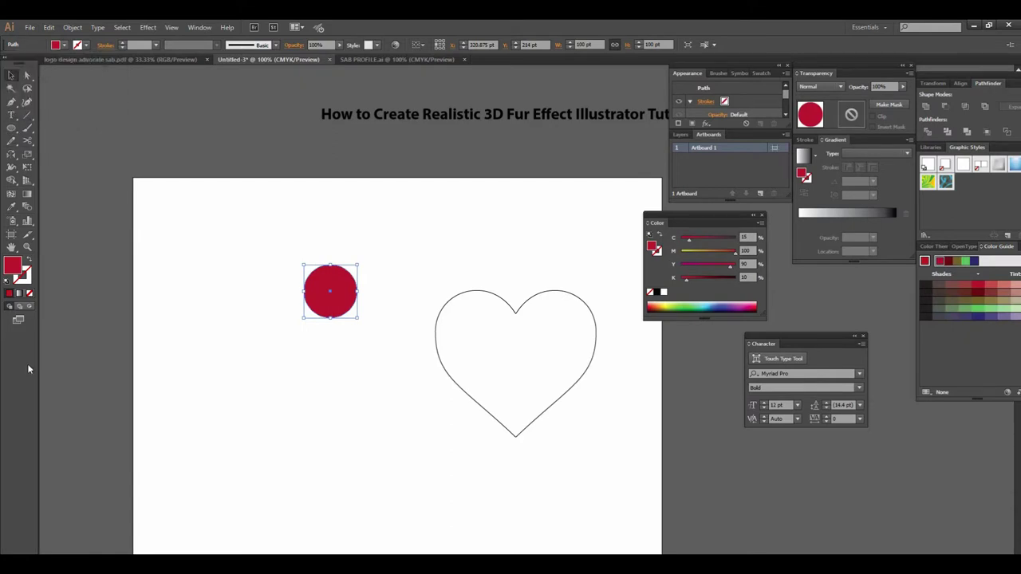
{"action": "key", "text": "ctrl+shift+b"}
- Select the red circle and bring up the Window menu's panel list
{"action": "left_click", "coordinate": [473, 344]}
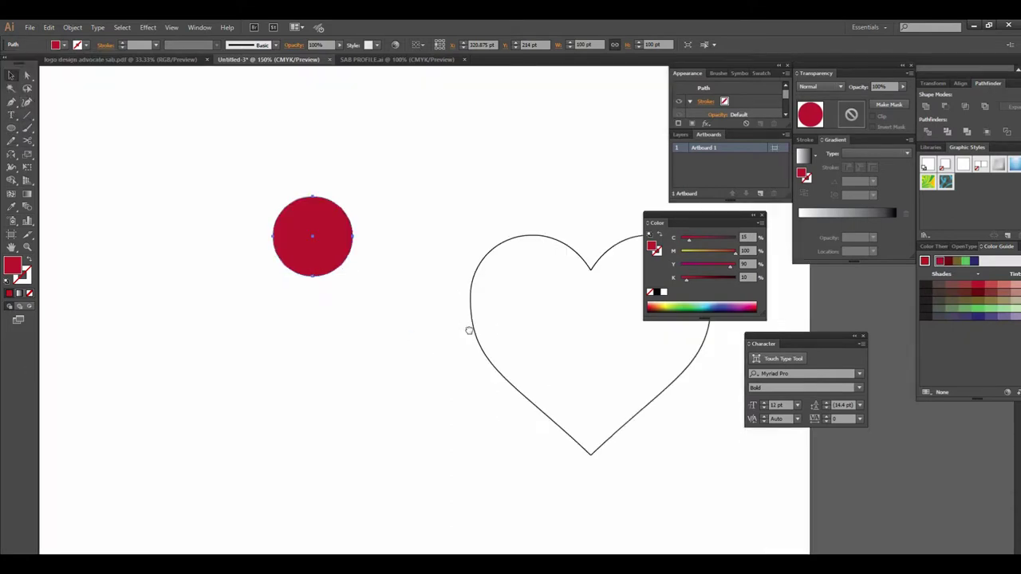
{"action": "key", "text": "v"}
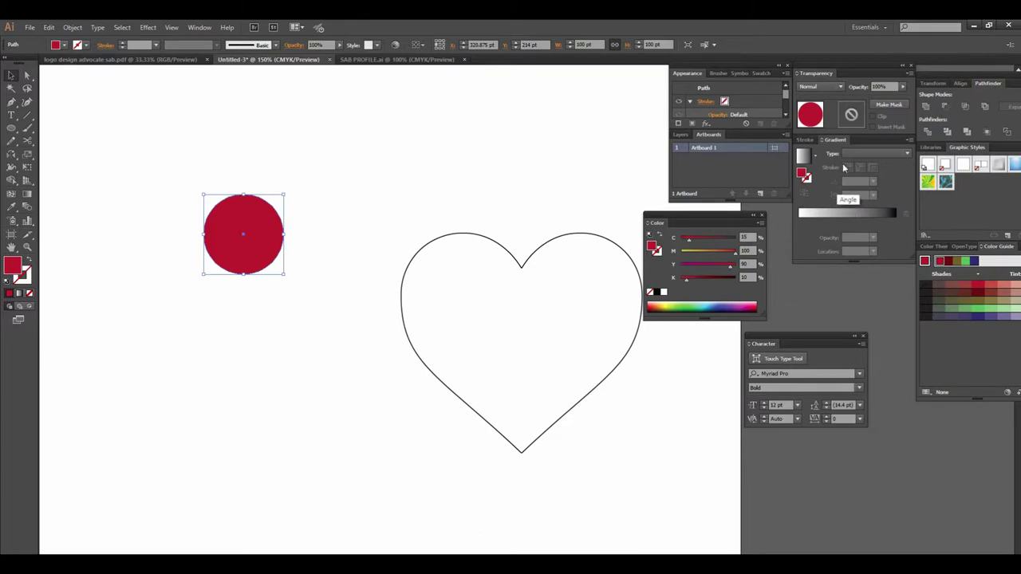
{"action": "left_click", "coordinate": [200, 27]}
{"action": "mouse_move", "coordinate": [246, 47]}
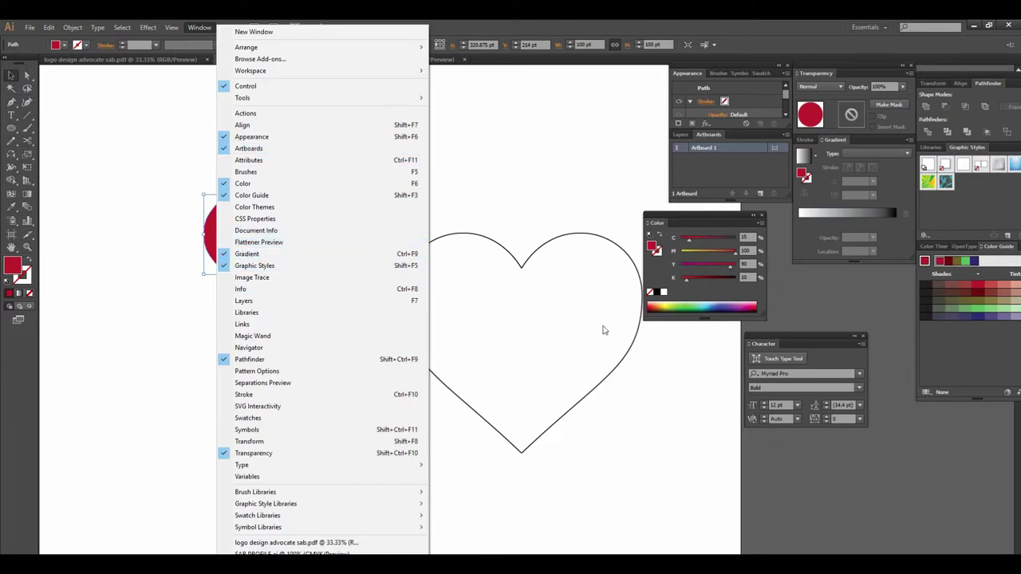
- Apply the default linear gradient fill to the circle
{"action": "left_click", "coordinate": [631, 435]}
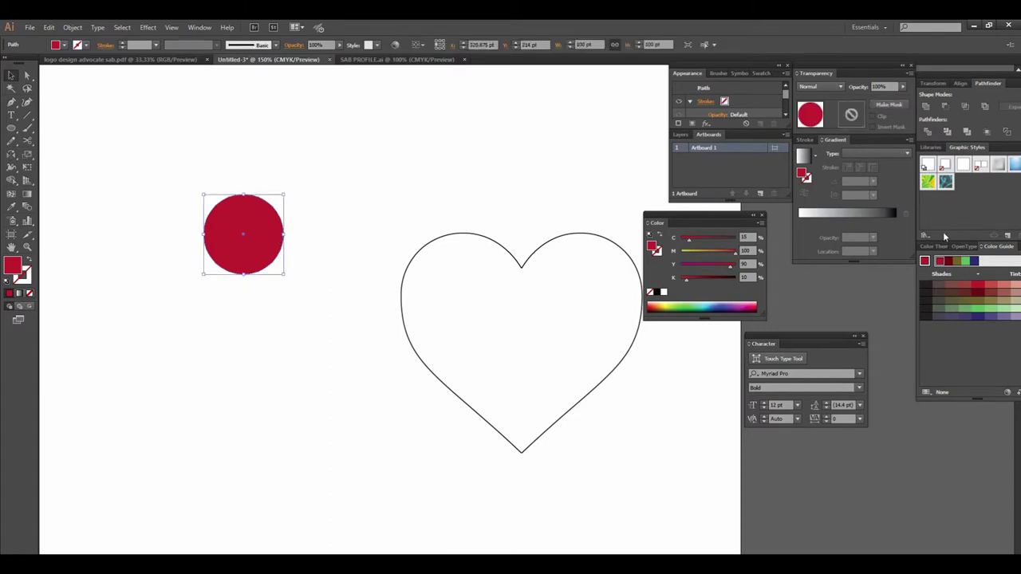
{"action": "left_click", "coordinate": [880, 212]}
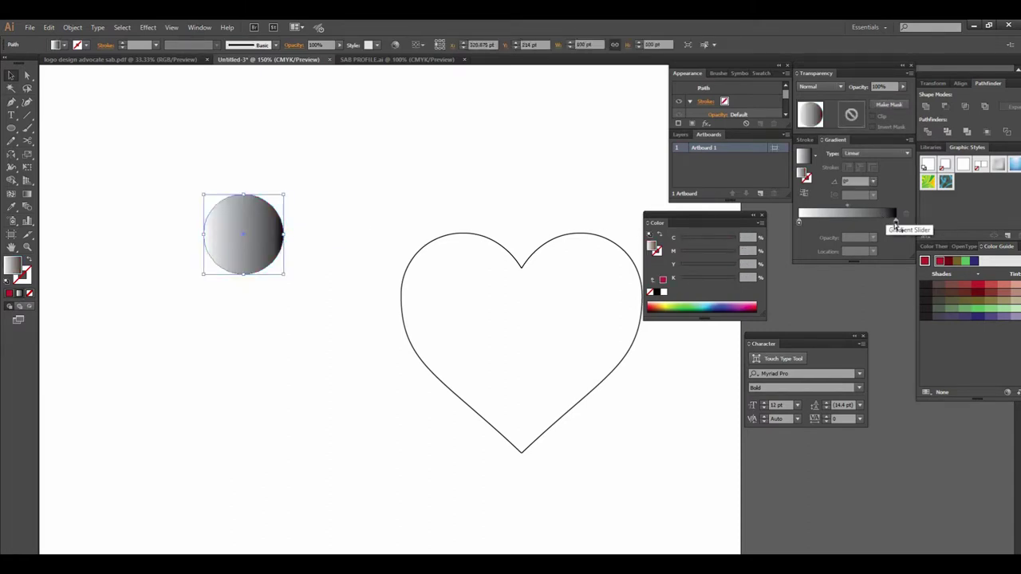
{"action": "left_click", "coordinate": [895, 221]}
{"action": "double_click", "coordinate": [896, 222]}
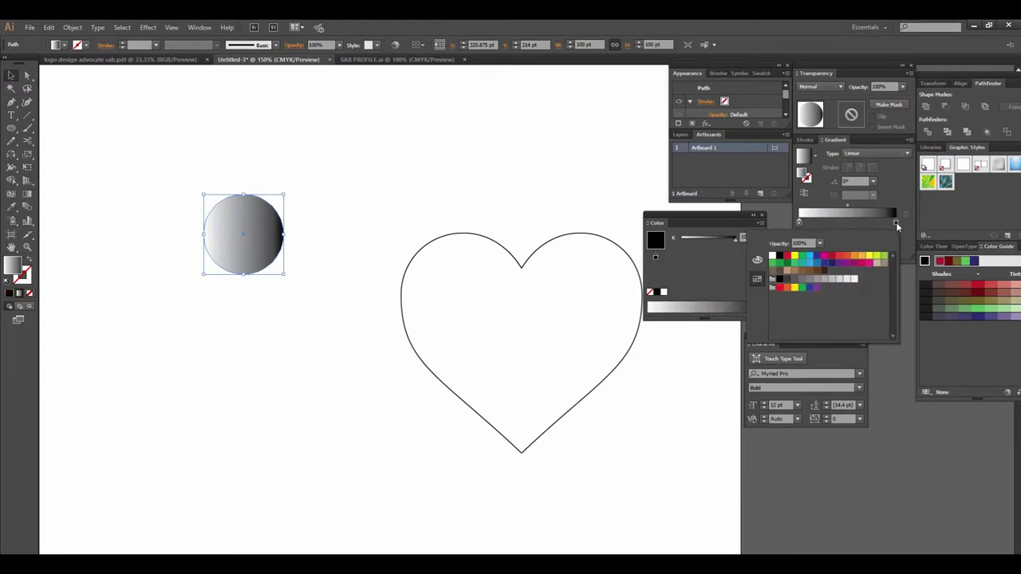
{"action": "left_click", "coordinate": [611, 210]}
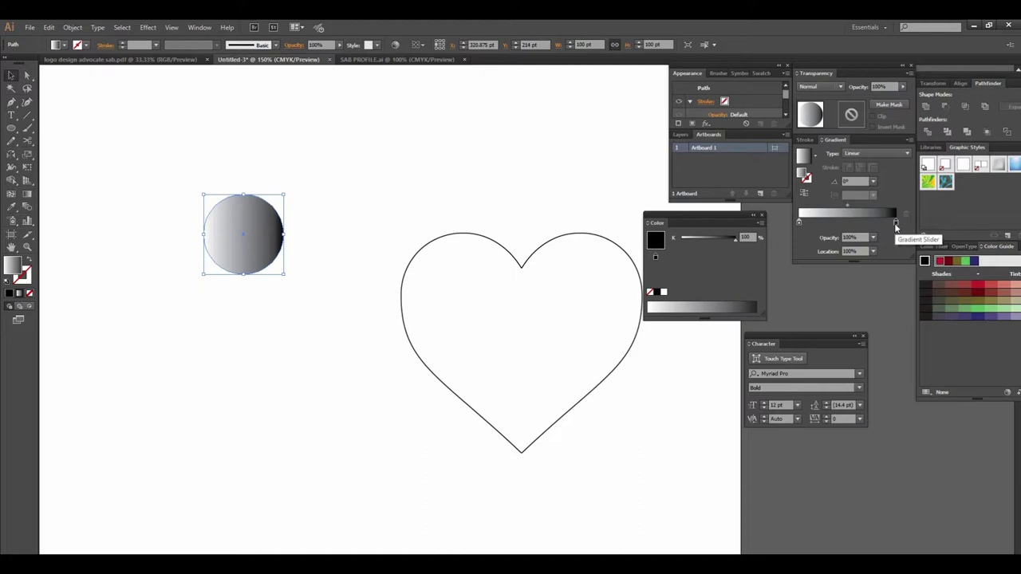
- Set both the right and left gradient stops to the crimson red swatch
{"action": "double_click", "coordinate": [895, 224]}
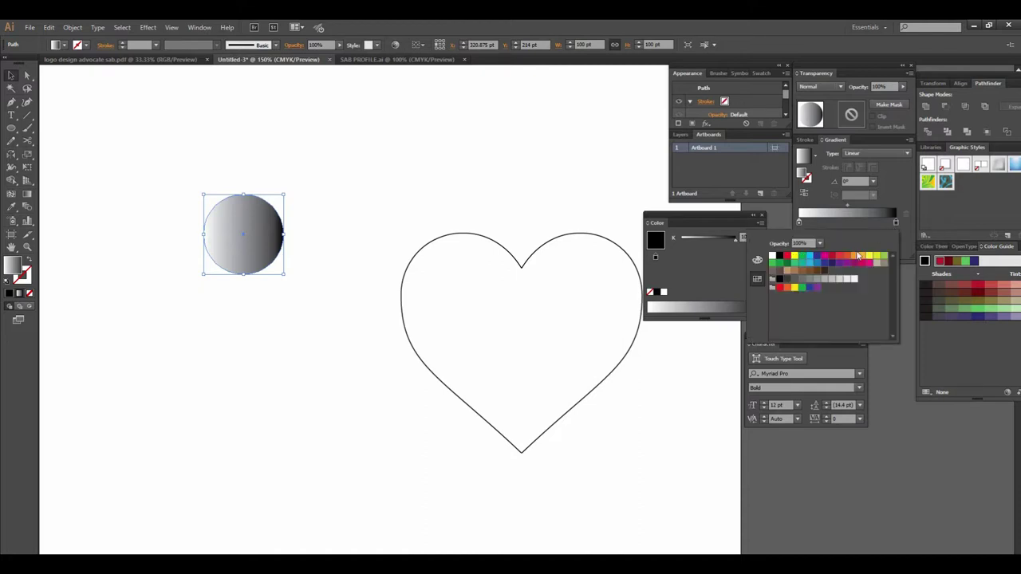
{"action": "left_click", "coordinate": [833, 257]}
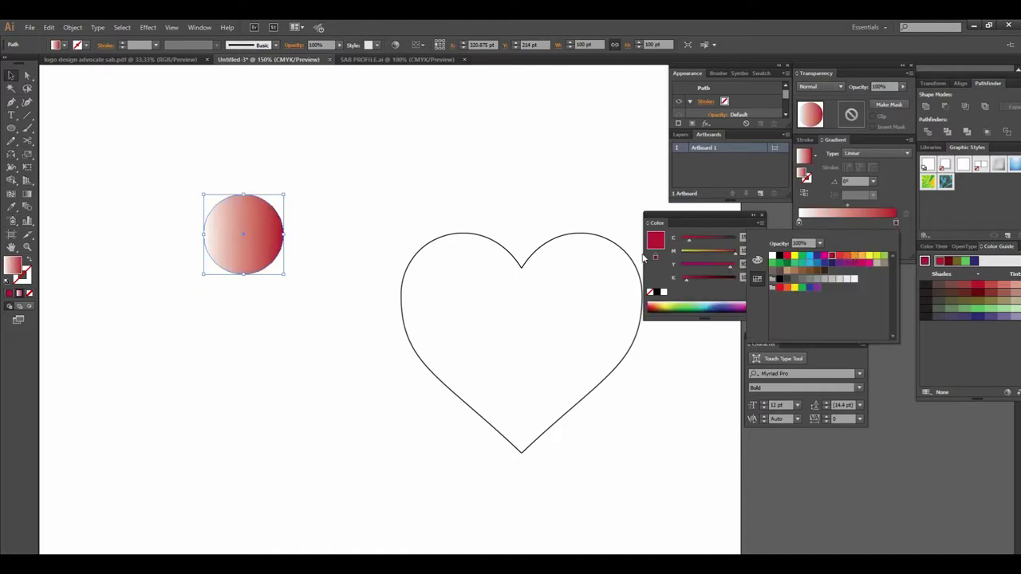
{"action": "left_click", "coordinate": [484, 173]}
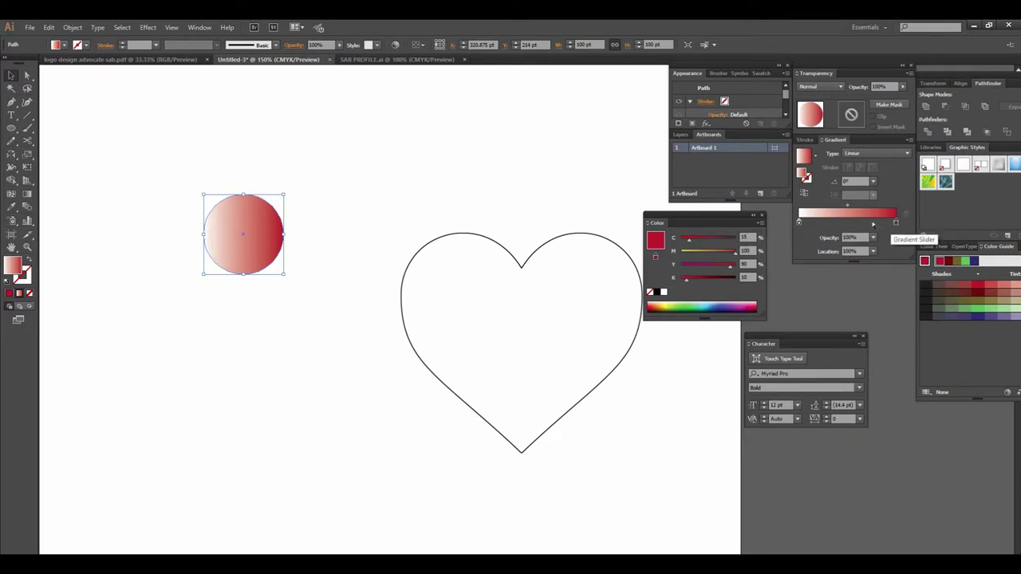
{"action": "left_click", "coordinate": [799, 221]}
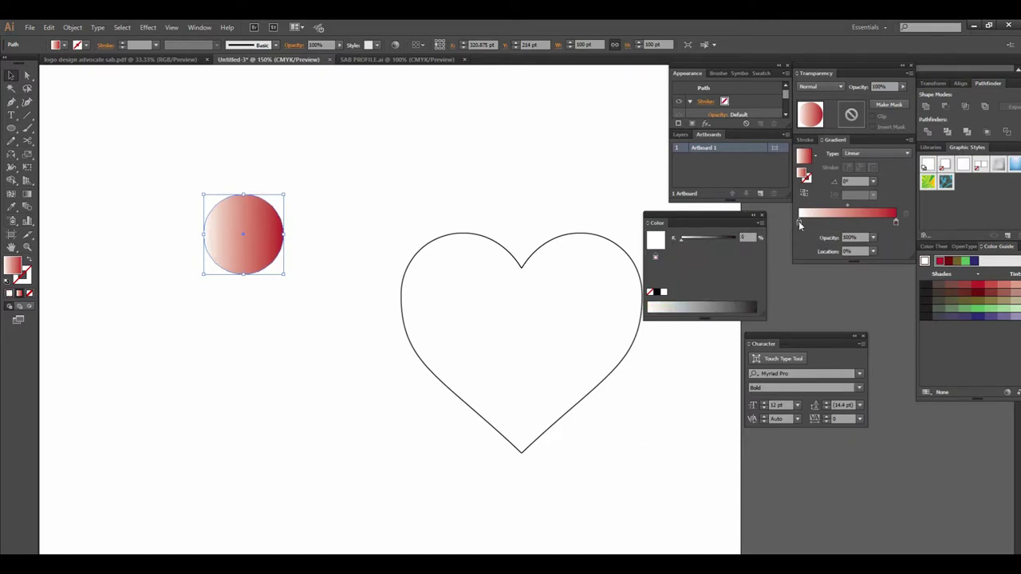
{"action": "double_click", "coordinate": [799, 223]}
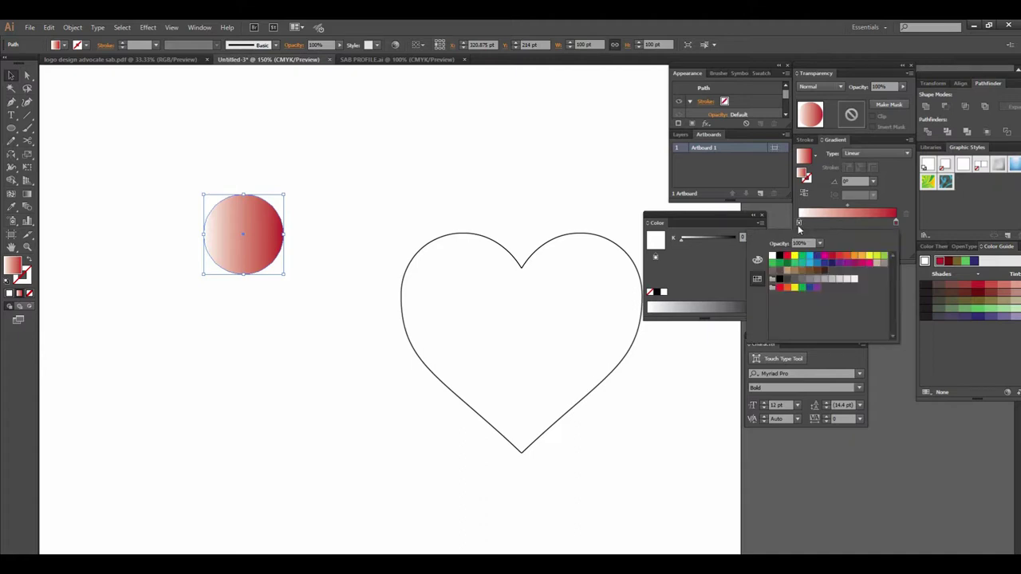
{"action": "left_click", "coordinate": [832, 256]}
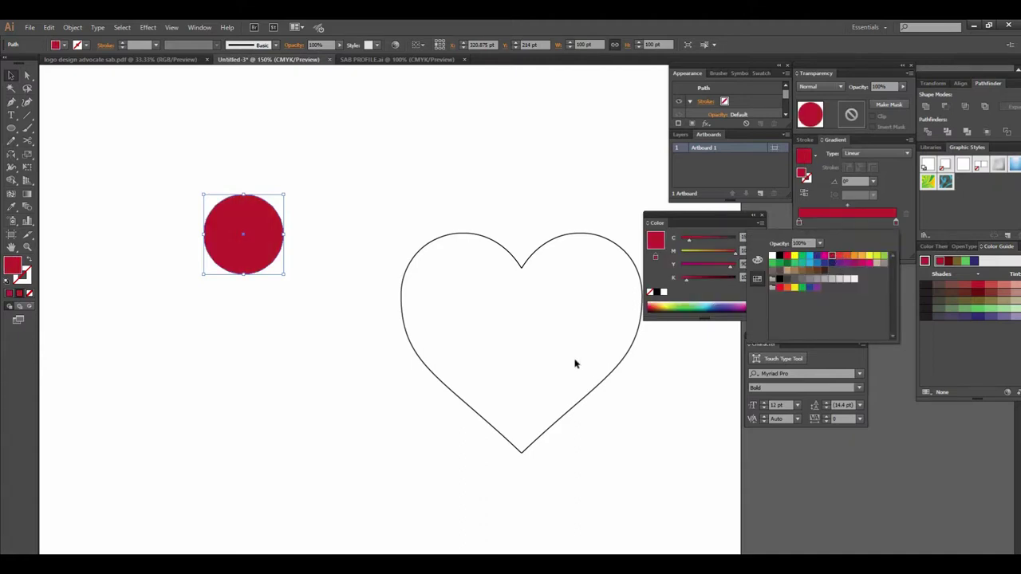
- Switch the Color panel to HSB and raise the right stop's saturation to 100
{"action": "left_click", "coordinate": [894, 223]}
{"action": "double_click", "coordinate": [895, 223]}
{"action": "left_click", "coordinate": [895, 224]}
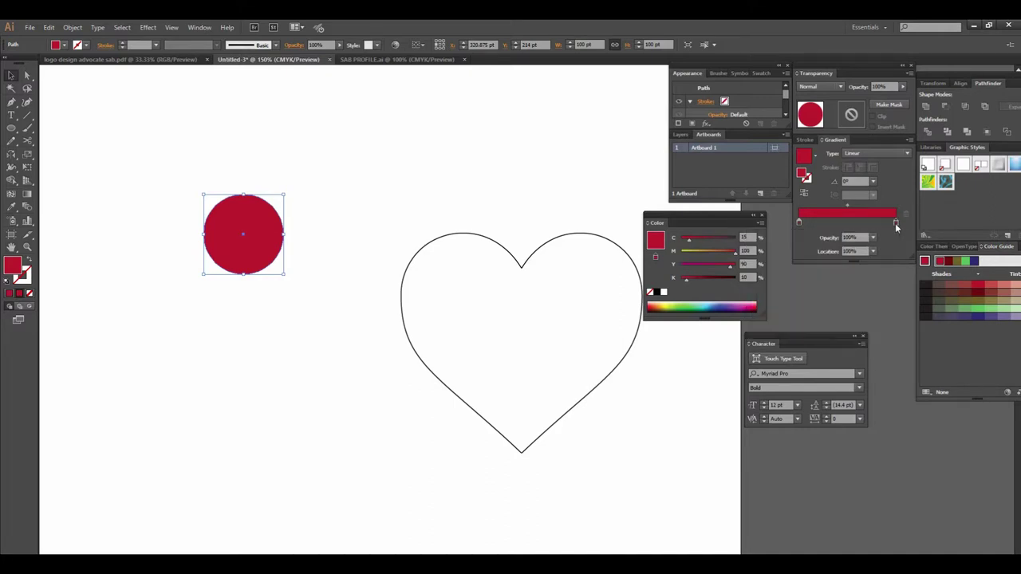
{"action": "left_click", "coordinate": [760, 224]}
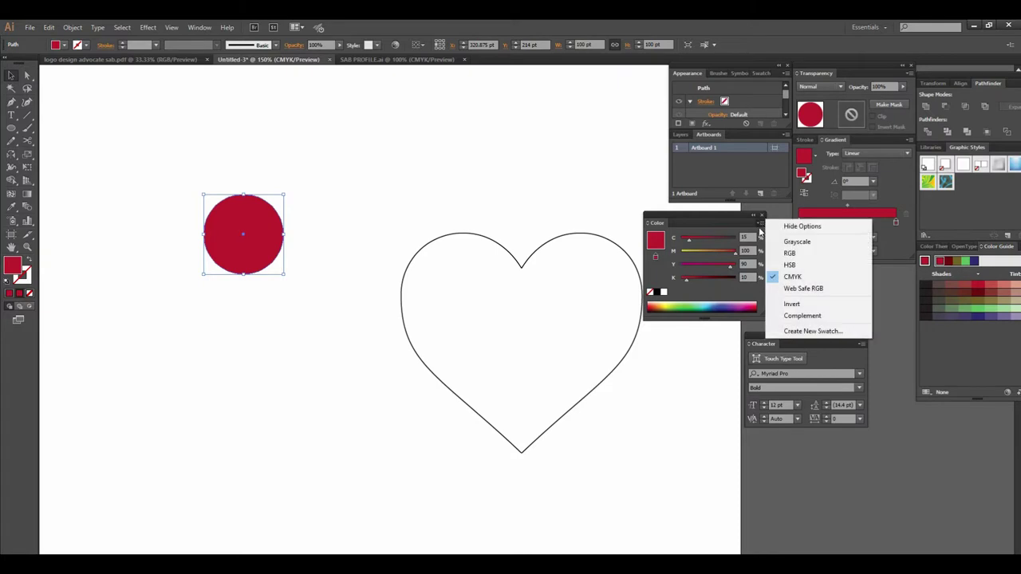
{"action": "left_click", "coordinate": [789, 264]}
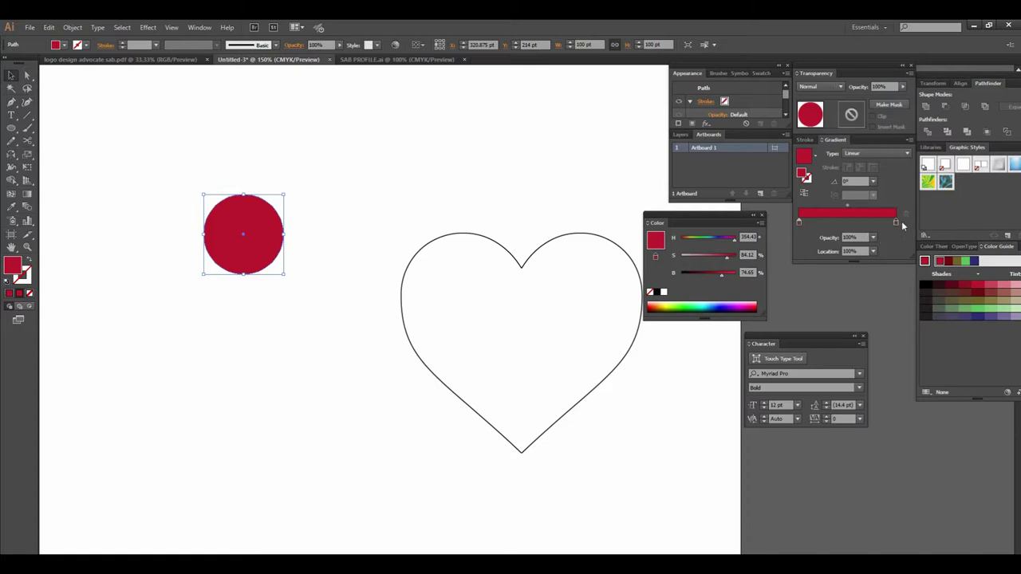
{"action": "left_click_drag", "start_coordinate": [730, 259], "coordinate": [742, 261]}
- Lower the left gradient stop's saturation to 47 for a soft pinkish red
{"action": "double_click", "coordinate": [799, 222]}
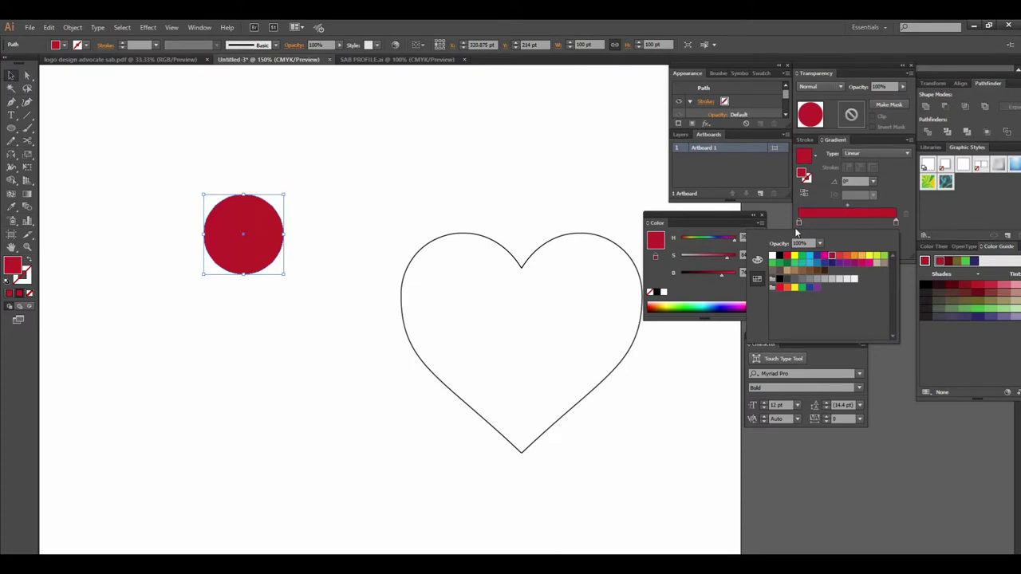
{"action": "left_click", "coordinate": [798, 227]}
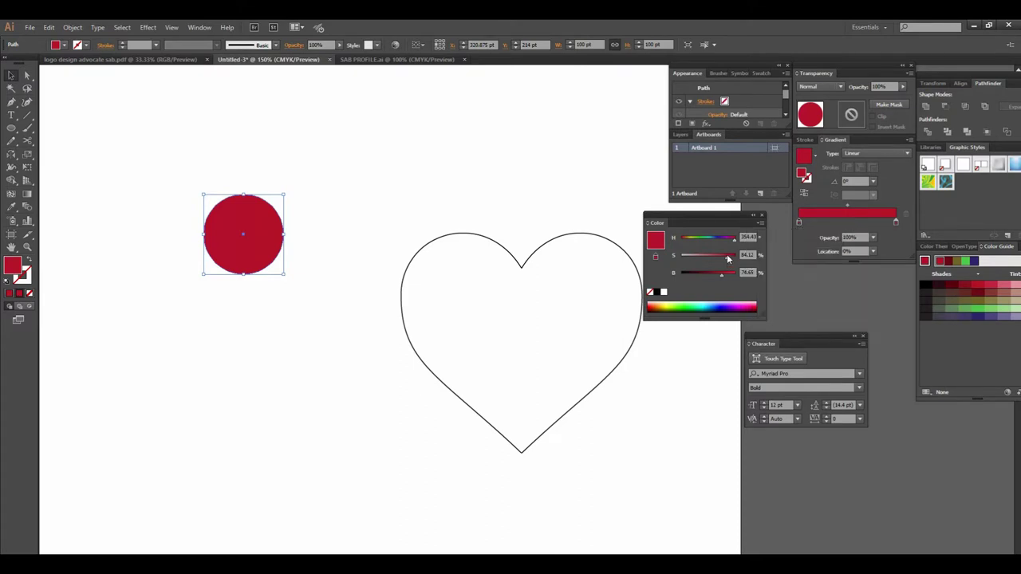
{"action": "mouse_move", "coordinate": [728, 258]}
{"action": "left_mouse_down"}
{"action": "mouse_move", "coordinate": [693, 258]}
{"action": "mouse_move", "coordinate": [705, 257]}
{"action": "left_mouse_up"}
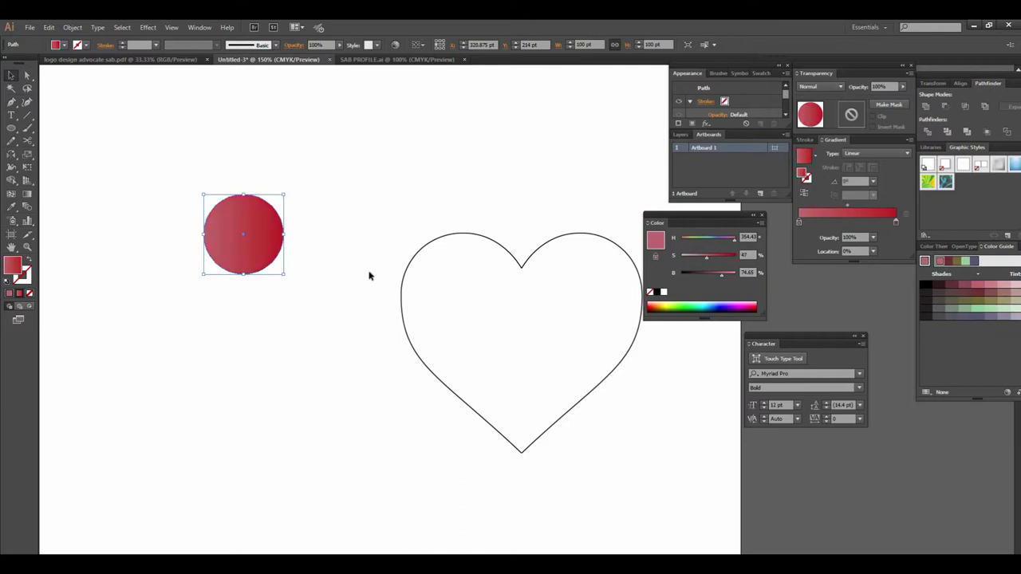
{"action": "left_click", "coordinate": [327, 327]}
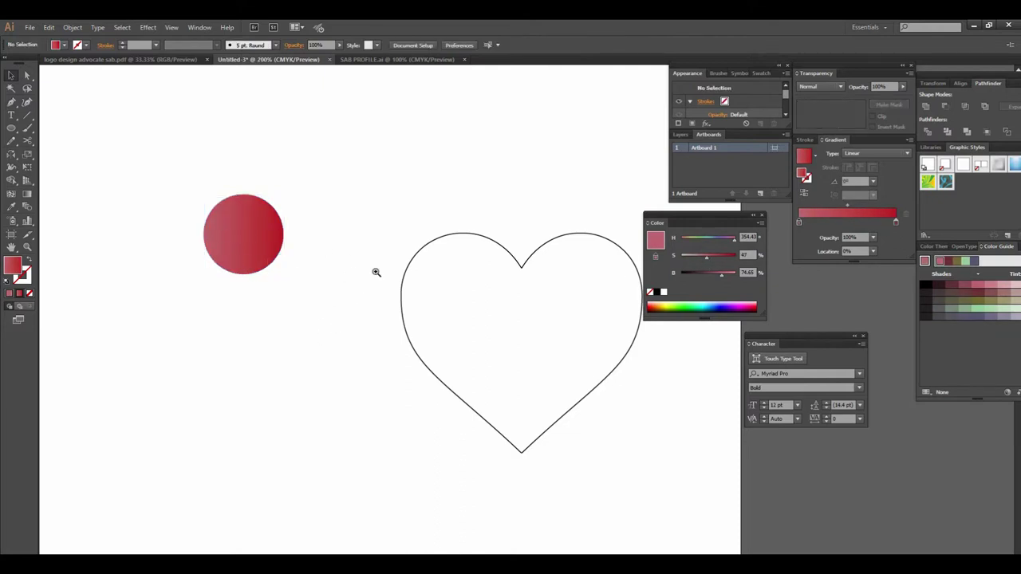
- Zoom in on the gradient circle and reselect it
{"action": "left_click", "coordinate": [378, 269]}
{"action": "left_click", "coordinate": [444, 291]}
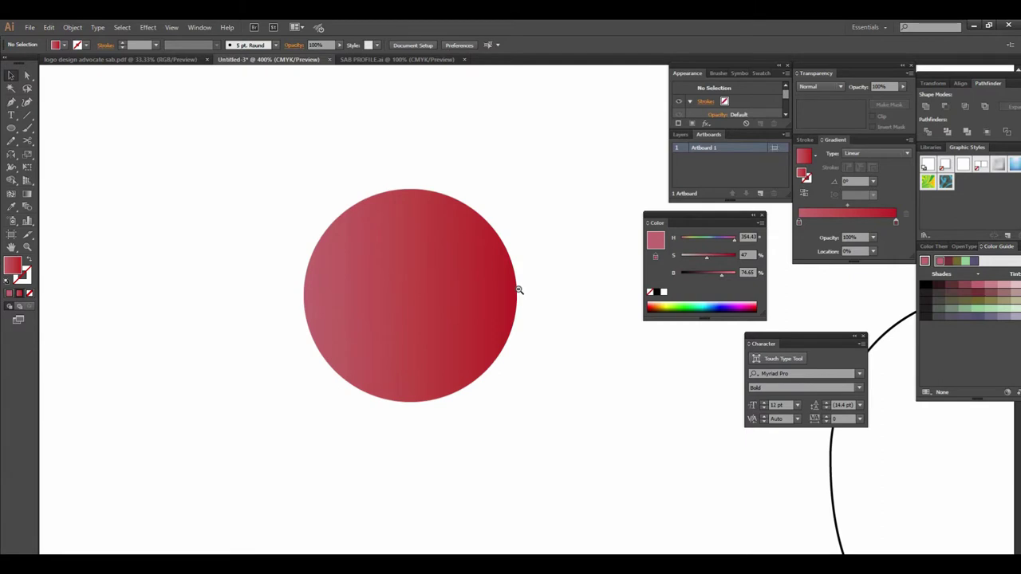
{"action": "left_click", "coordinate": [519, 290], "text": "alt"}
{"action": "left_click", "coordinate": [542, 324], "text": "alt"}
{"action": "left_click", "coordinate": [481, 324], "text": "alt"}
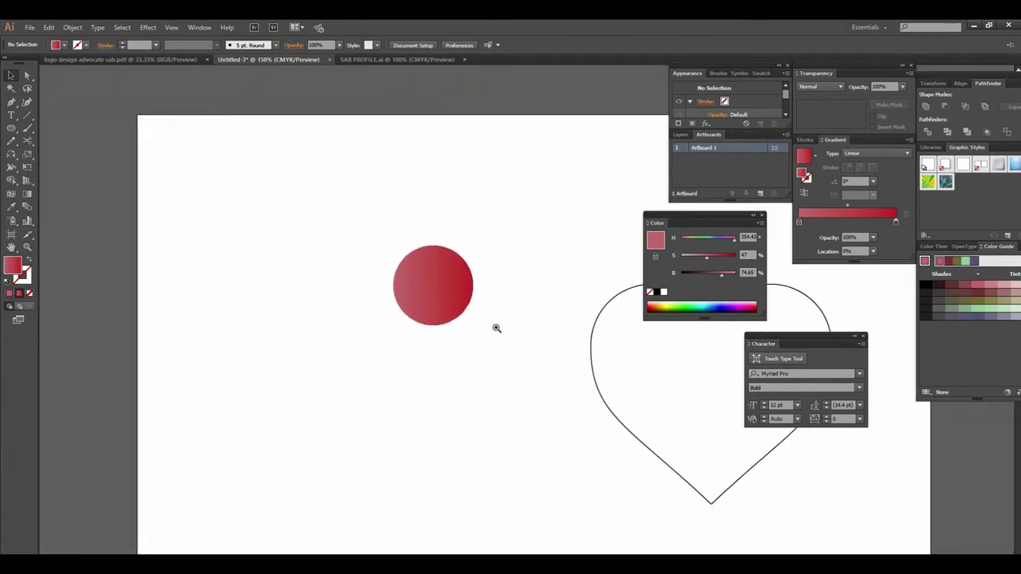
{"action": "left_click", "coordinate": [496, 328]}
{"action": "left_click", "coordinate": [496, 287]}
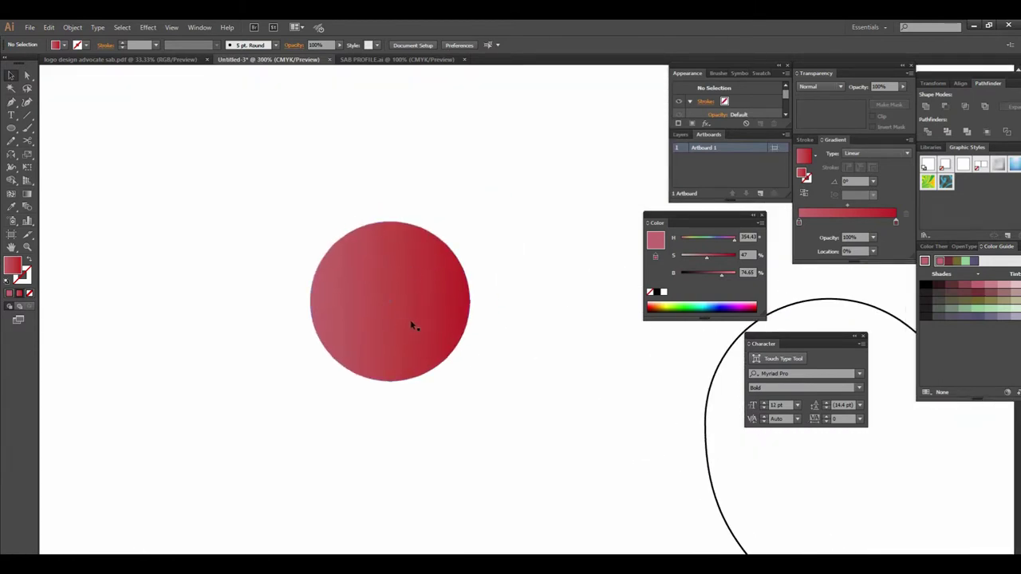
{"action": "left_click", "coordinate": [412, 326]}
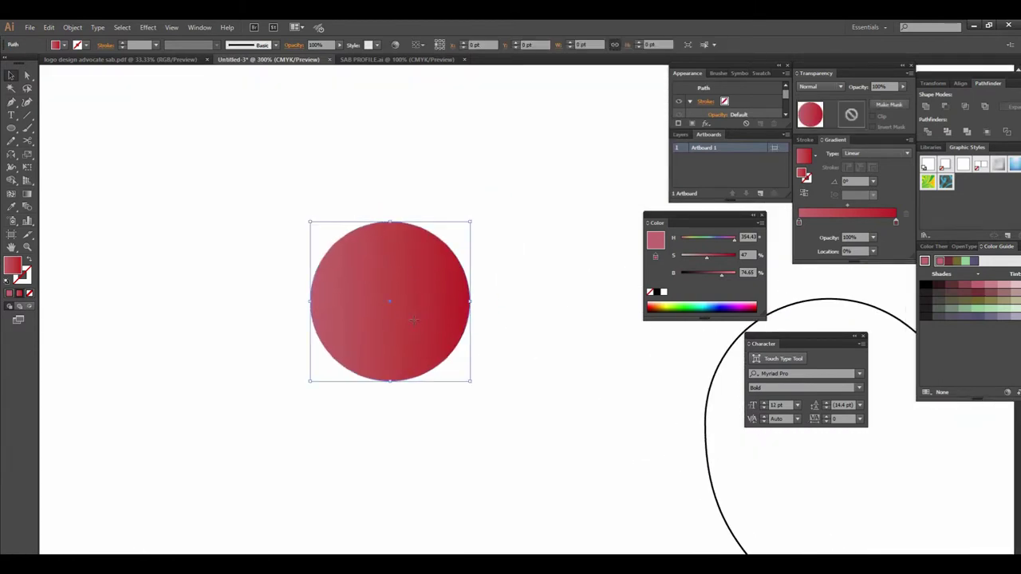
- Drag the circle's gradient vertically from its top edge down to its bottom edge
{"action": "left_click", "coordinate": [27, 196]}
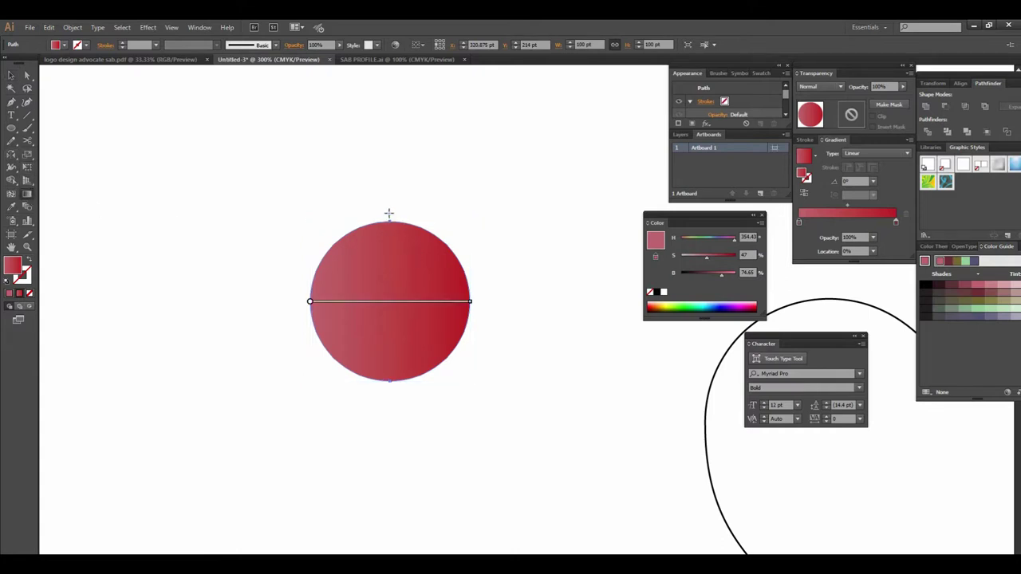
{"action": "left_click_drag", "start_coordinate": [389, 221], "coordinate": [389, 287]}
{"action": "left_click_drag", "start_coordinate": [388, 289], "coordinate": [389, 376]}
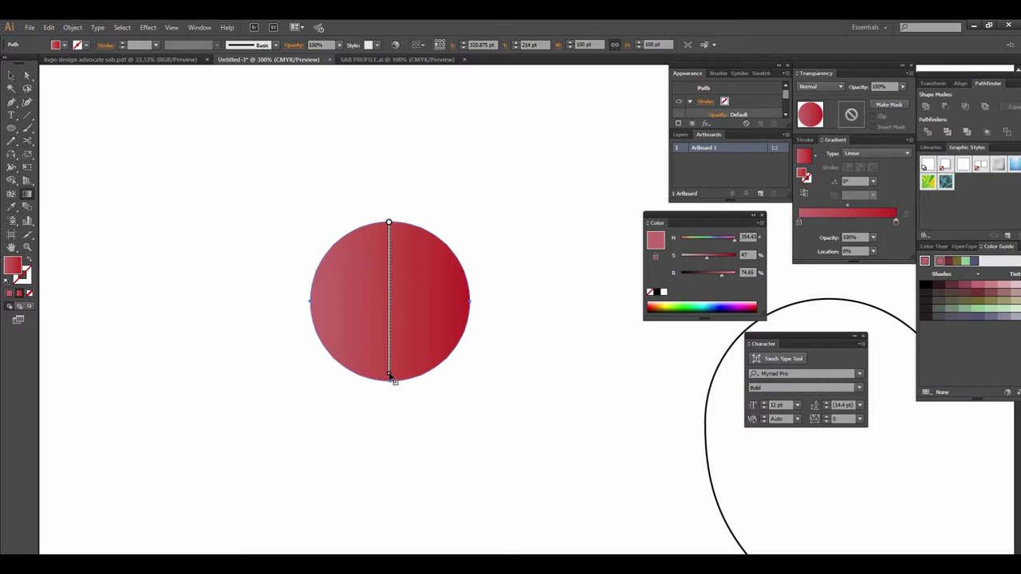
{"action": "left_click_drag", "start_coordinate": [389, 375], "coordinate": [389, 383]}
{"action": "left_click_drag", "start_coordinate": [389, 385], "coordinate": [389, 385]}
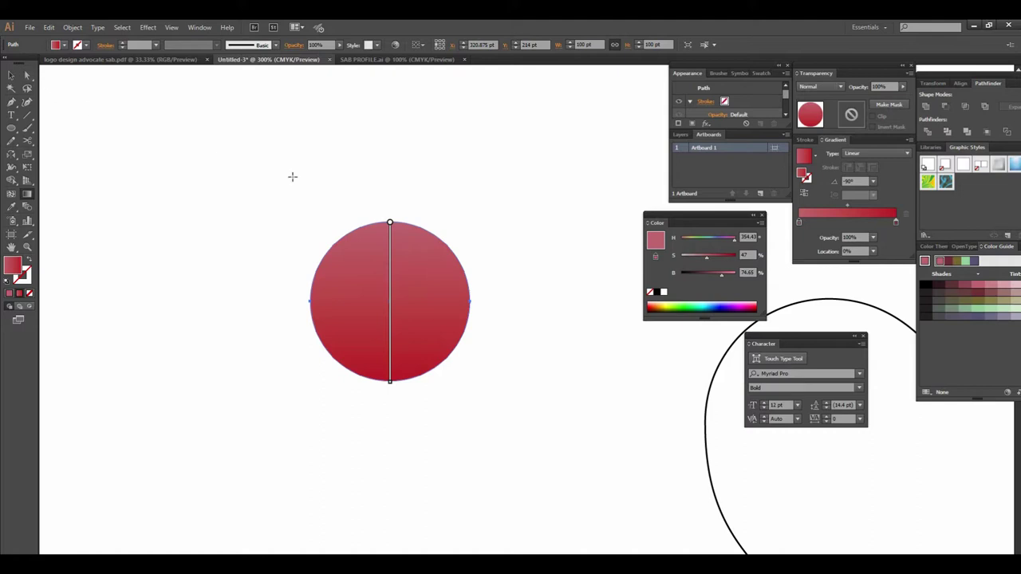
- Set the gradient midpoint Location to 60%
{"action": "left_click", "coordinate": [848, 206]}
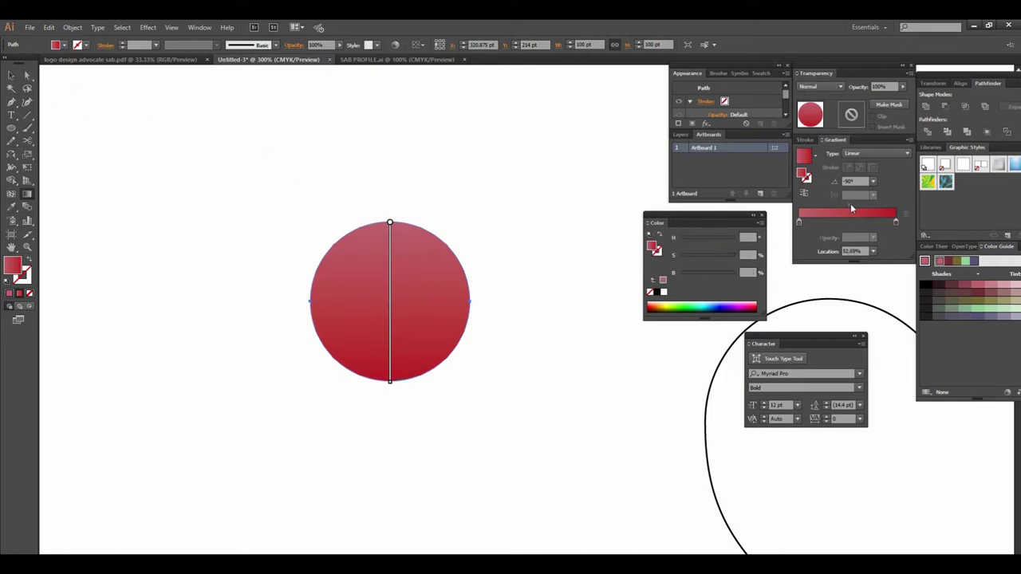
{"action": "left_click", "coordinate": [853, 251]}
{"action": "type", "text": "50"}
{"action": "key", "text": "Return"}
- Drag a copy of the gradient circle straight down below the original
{"action": "left_click", "coordinate": [11, 75]}
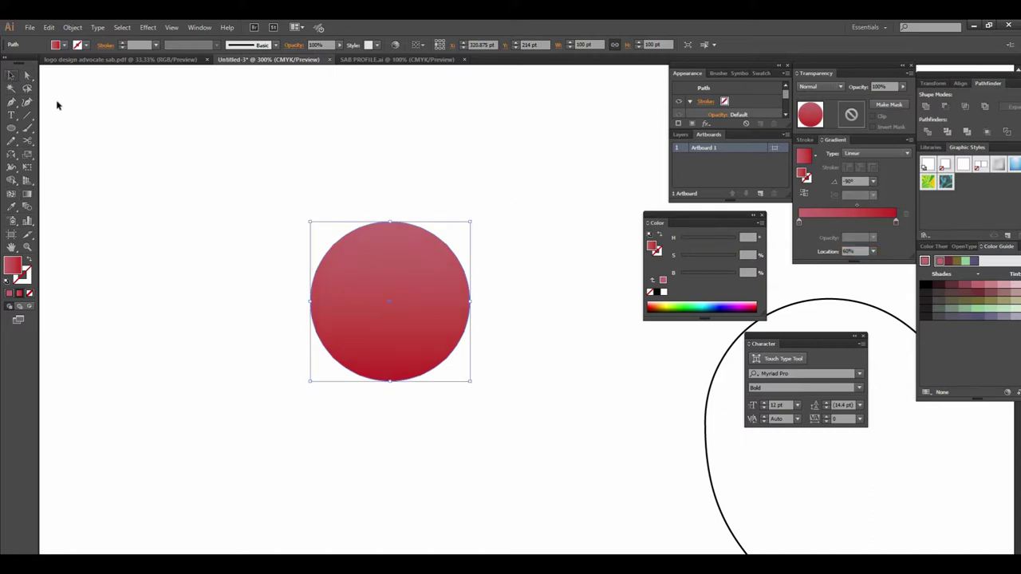
{"action": "left_click", "coordinate": [524, 363]}
{"action": "scroll", "coordinate": [413, 218], "scroll_direction": "down", "scroll_amount": 2}
{"action": "left_click_drag", "start_coordinate": [414, 220], "coordinate": [418, 419]}
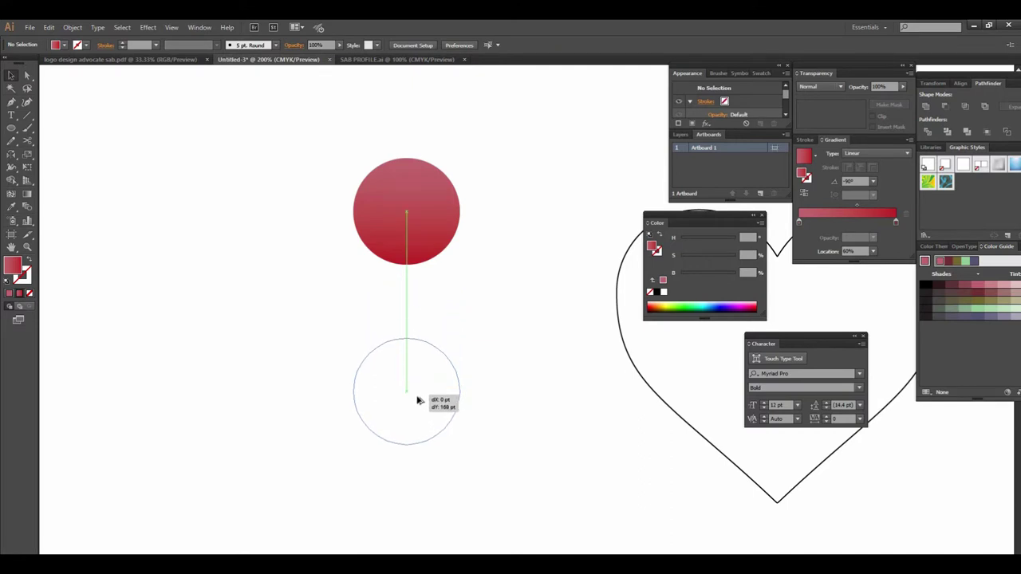
- Drop the circle copy lower, then shrink both red circles together
{"action": "left_click_drag", "start_coordinate": [418, 419], "coordinate": [416, 459]}
{"action": "left_click", "coordinate": [310, 288]}
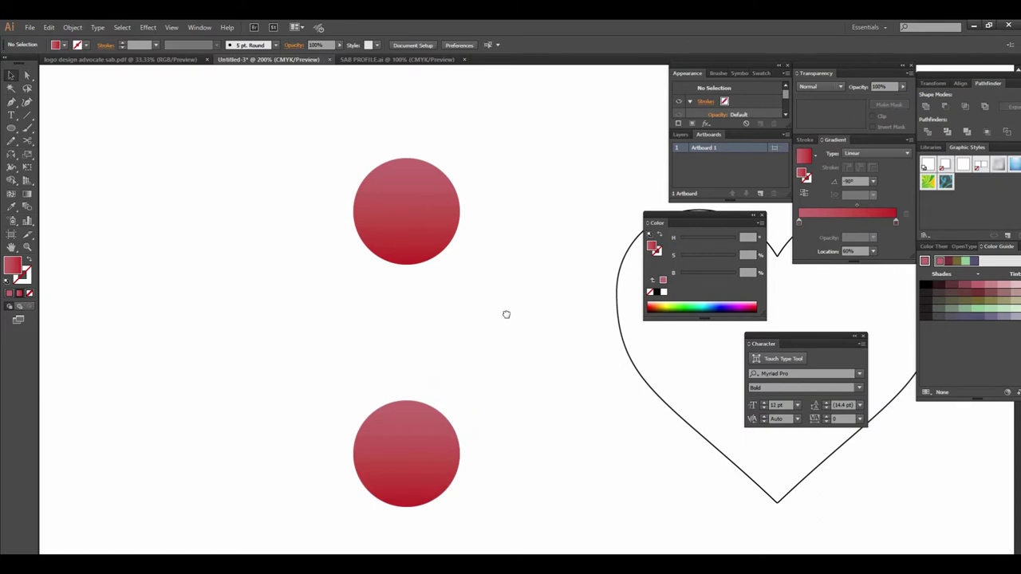
{"action": "left_click", "coordinate": [506, 314], "text": "ctrl+alt"}
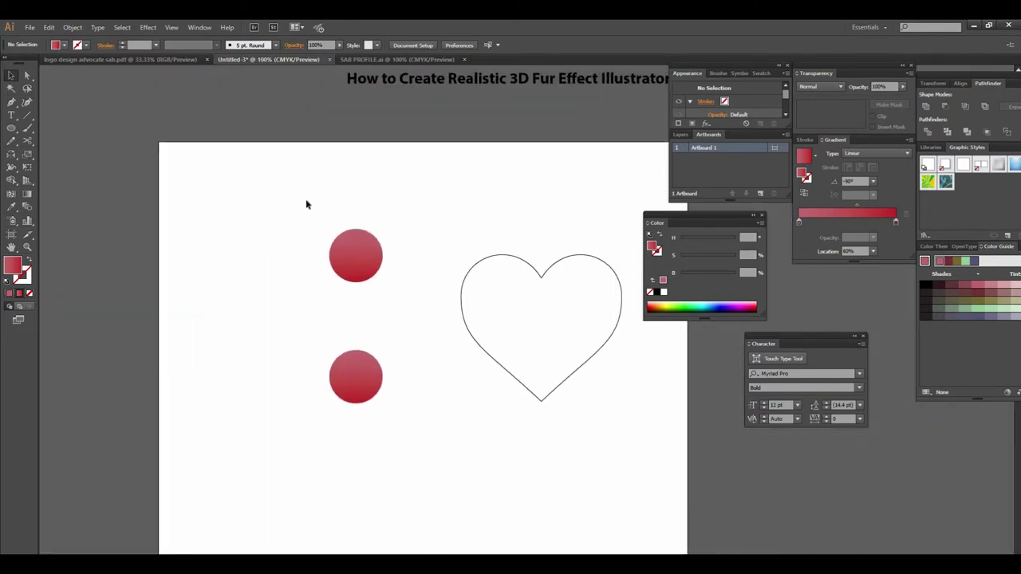
{"action": "left_click_drag", "start_coordinate": [305, 199], "coordinate": [403, 411]}
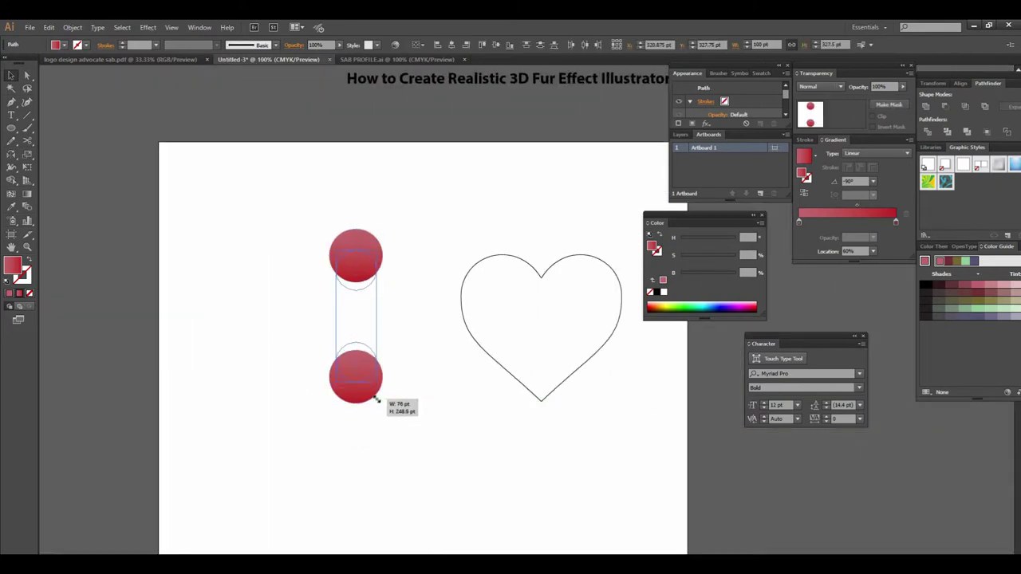
{"action": "left_click_drag", "start_coordinate": [384, 406], "coordinate": [376, 401]}
{"action": "left_click", "coordinate": [390, 415]}
- Nudge the lower circle further down and marquee-select both circles
{"action": "left_click", "coordinate": [441, 363]}
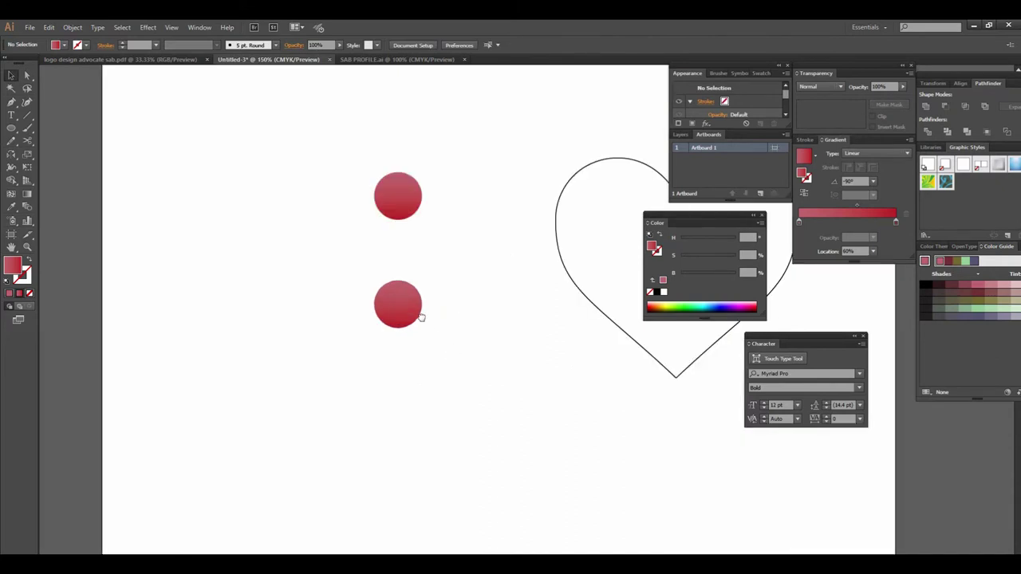
{"action": "left_click", "coordinate": [381, 262]}
{"action": "key", "text": "Down"}
{"action": "key", "text": "Down"}
{"action": "key", "text": "Down"}
{"action": "key", "text": "Down"}
{"action": "key", "text": "Down"}
{"action": "key", "text": "Down"}
{"action": "key", "text": "Down"}
{"action": "key", "text": "Down"}
{"action": "key", "text": "Down"}
{"action": "key", "text": "Down"}
{"action": "key", "text": "Down"}
{"action": "key", "text": "Down"}
{"action": "key", "text": "Down"}
{"action": "key", "text": "Down"}
{"action": "key", "text": "Down"}
{"action": "key", "text": "Down"}
{"action": "key", "text": "Down"}
{"action": "key", "text": "Down"}
{"action": "key", "text": "Down"}
{"action": "left_click", "coordinate": [446, 263]}
{"action": "left_click_drag", "start_coordinate": [446, 264], "coordinate": [418, 319]}
{"action": "left_click_drag", "start_coordinate": [284, 172], "coordinate": [399, 413]}
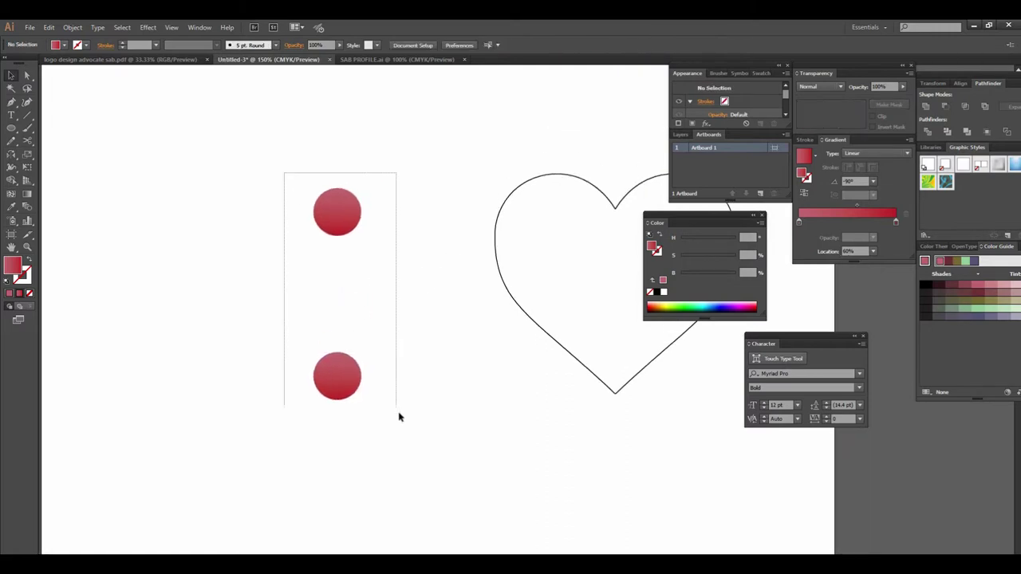
- Blend the two circles using Specified Distance spacing of 1.5 pt, then deselect the blend
{"action": "left_click", "coordinate": [73, 27]}
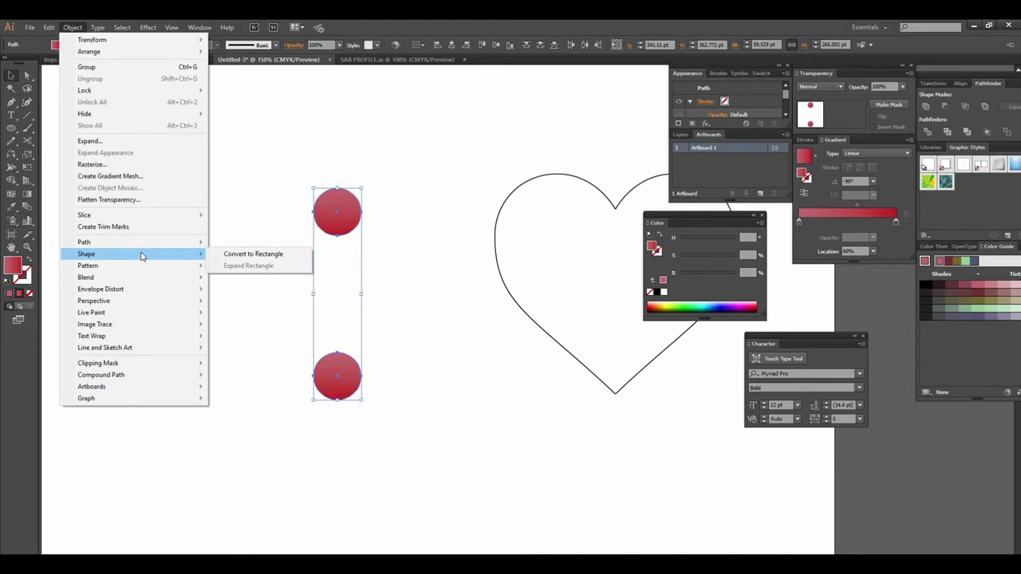
{"action": "mouse_move", "coordinate": [86, 277]}
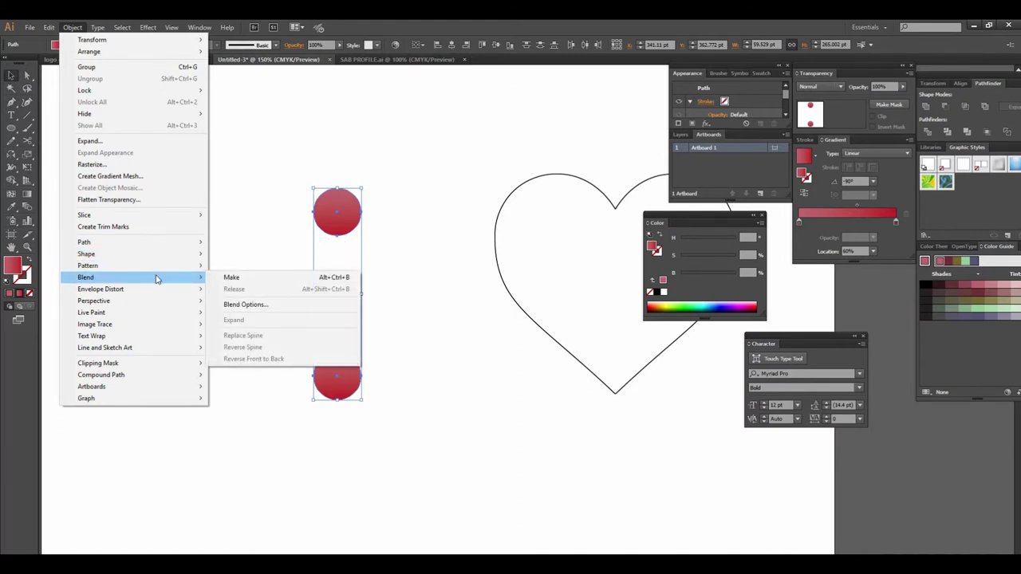
{"action": "left_click", "coordinate": [233, 279]}
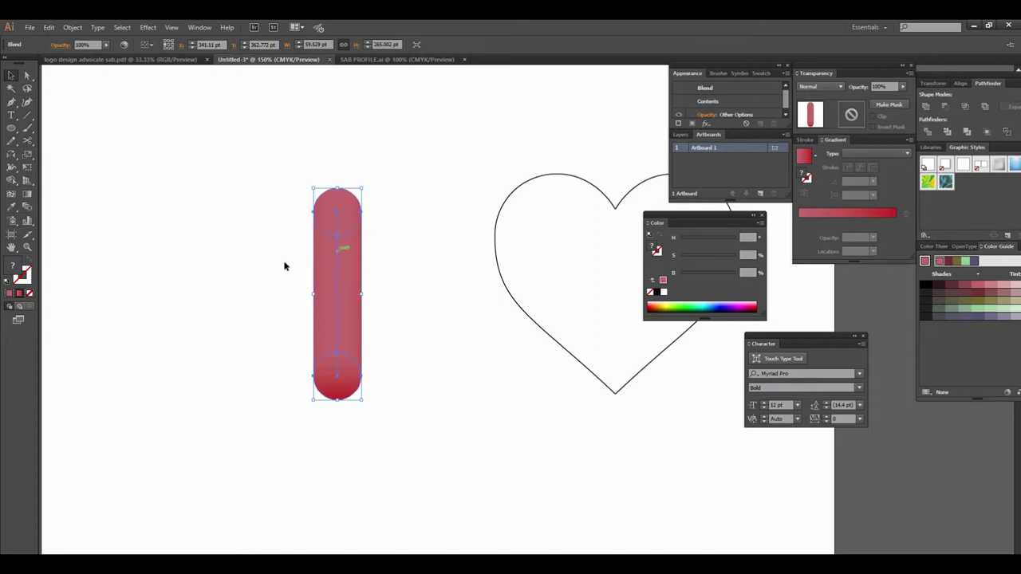
{"action": "double_click", "coordinate": [28, 208]}
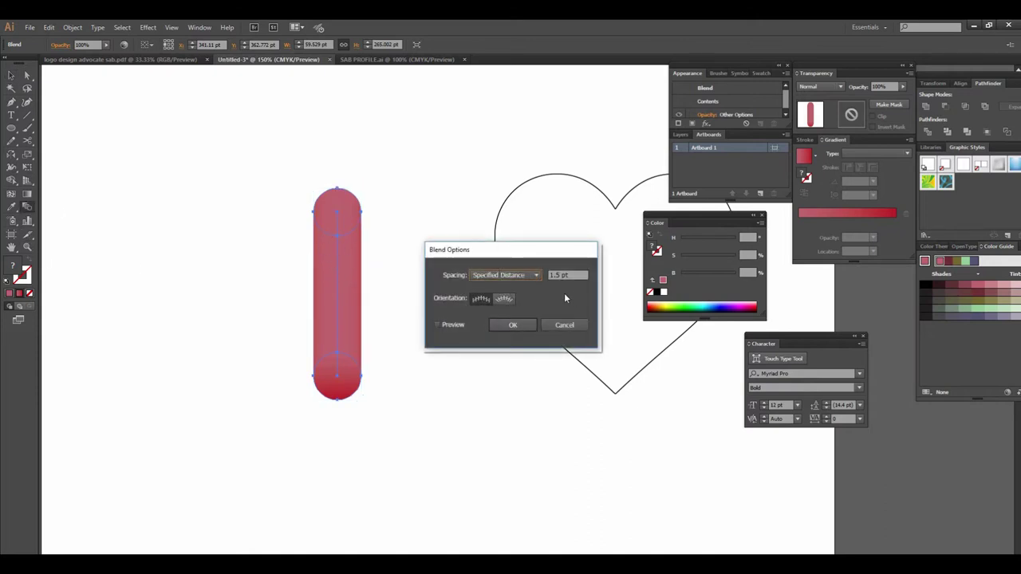
{"action": "left_click", "coordinate": [506, 275]}
{"action": "left_click", "coordinate": [498, 314]}
{"action": "left_click", "coordinate": [512, 326]}
{"action": "key", "text": "v"}
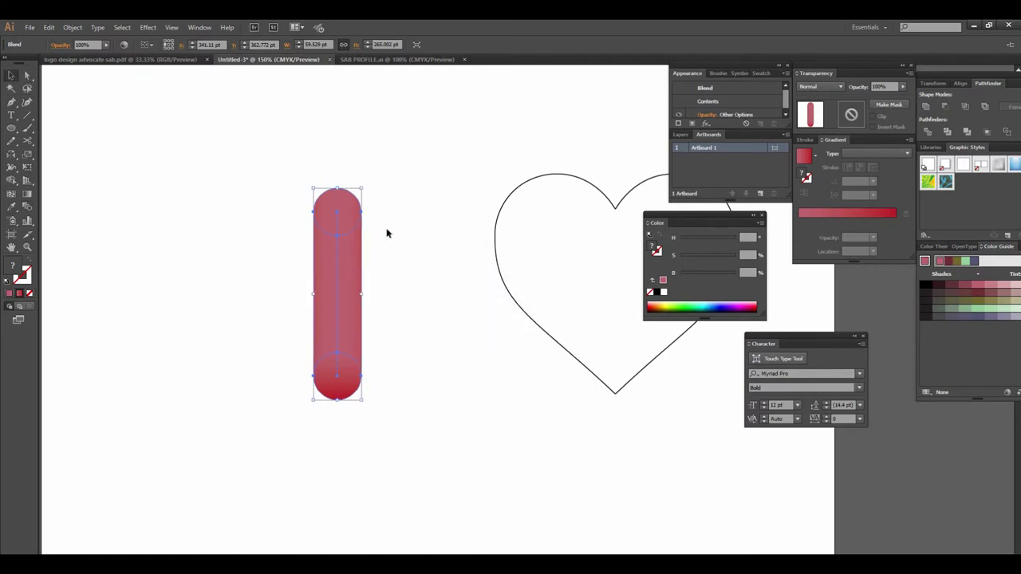
{"action": "left_click", "coordinate": [403, 260]}
{"action": "scroll", "coordinate": [431, 303], "scroll_direction": "down", "scroll_amount": 2}
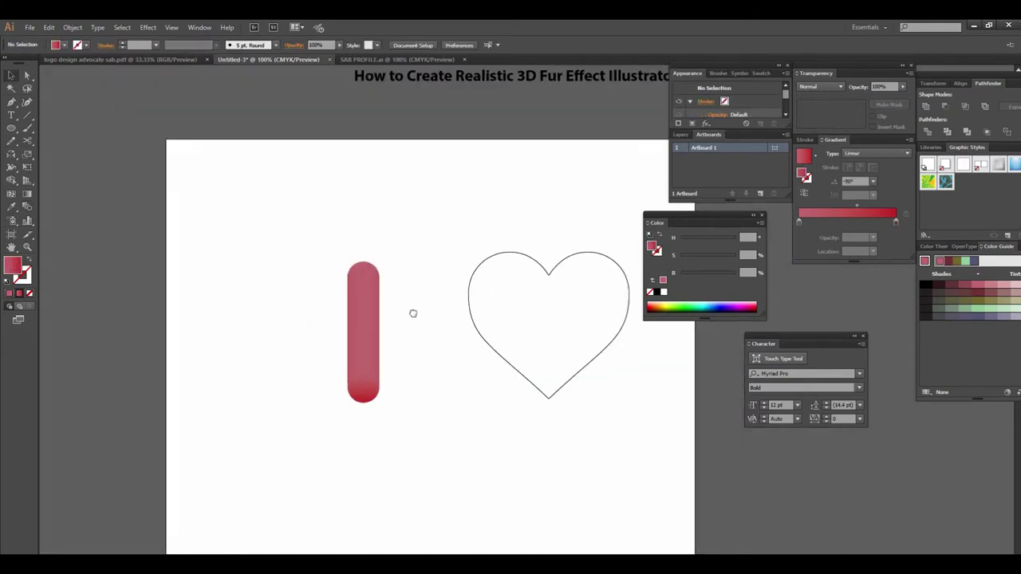
- Select both the red pill blend and the heart outline together
{"action": "scroll", "coordinate": [485, 319], "scroll_direction": "right", "scroll_amount": 3}
{"action": "scroll", "coordinate": [449, 314], "scroll_direction": "up", "scroll_amount": 2}
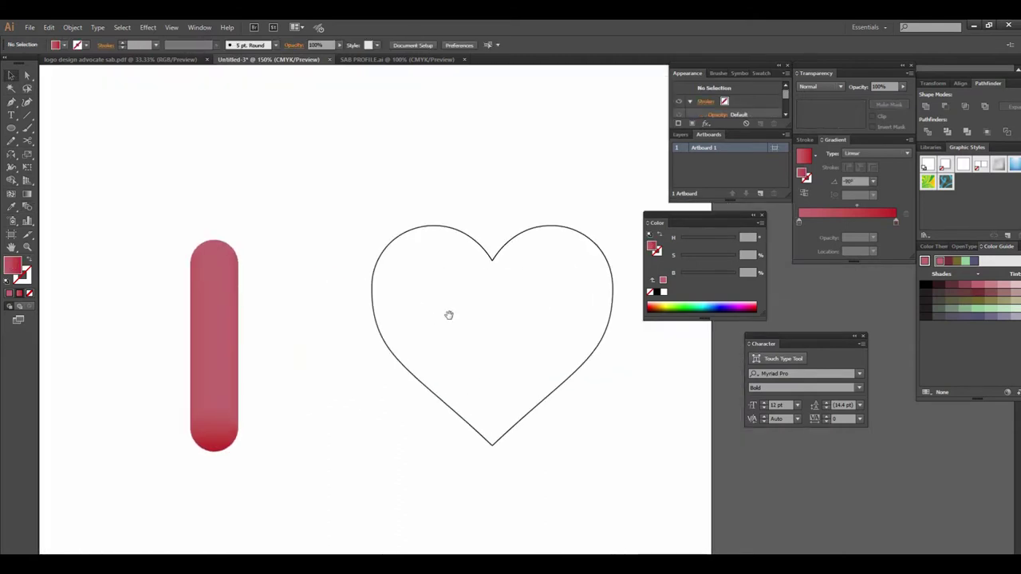
{"action": "left_click", "coordinate": [373, 284]}
{"action": "key", "text": "ctrl+minus"}
{"action": "left_click_drag", "start_coordinate": [256, 222], "coordinate": [554, 440]}
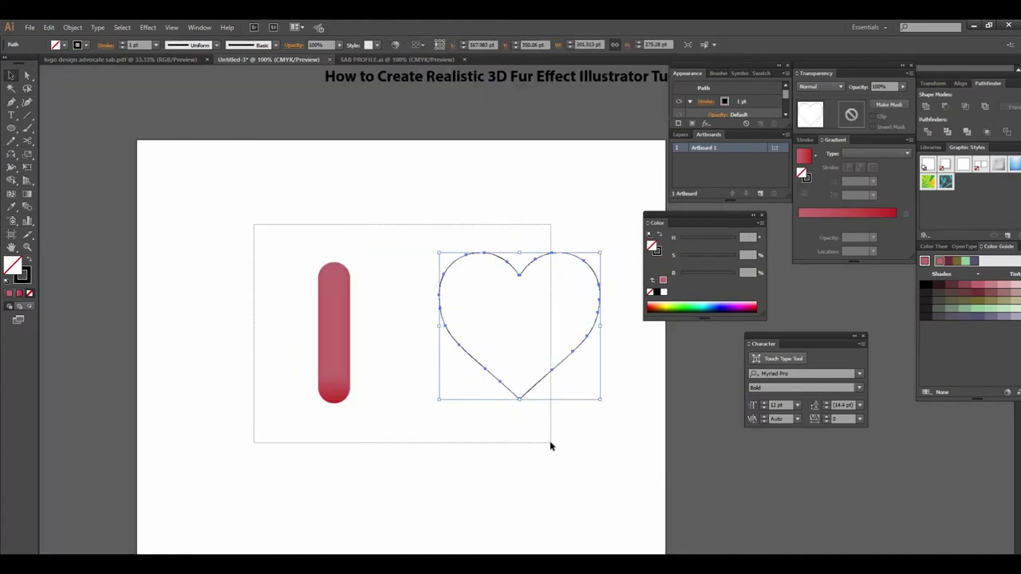
{"action": "key", "text": "z"}
{"action": "left_click", "coordinate": [538, 362], "text": "alt"}
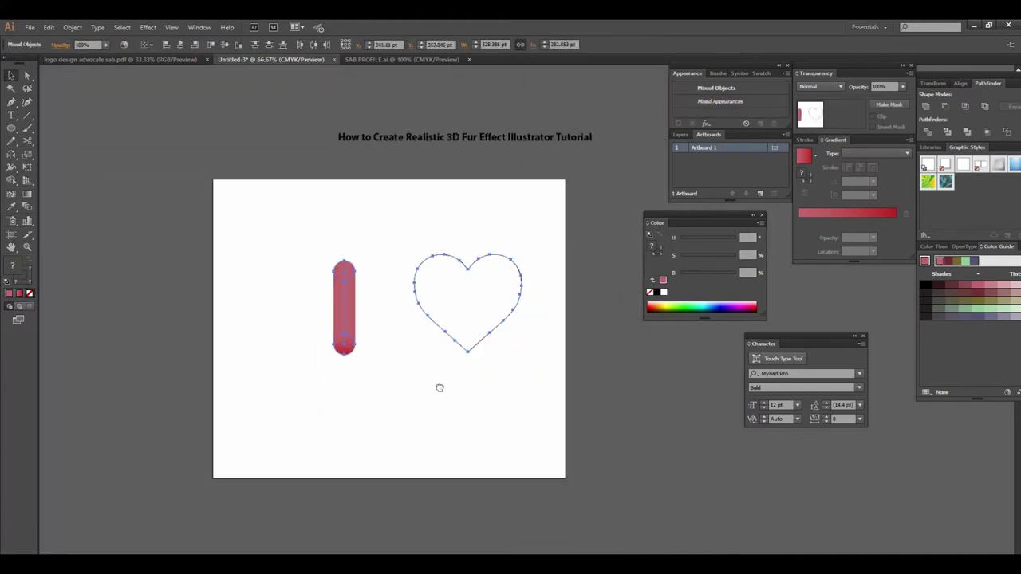
{"action": "key", "text": "v"}
- Replace the blend's spine with the heart outline and zoom in on the 3D heart
{"action": "left_click", "coordinate": [72, 27]}
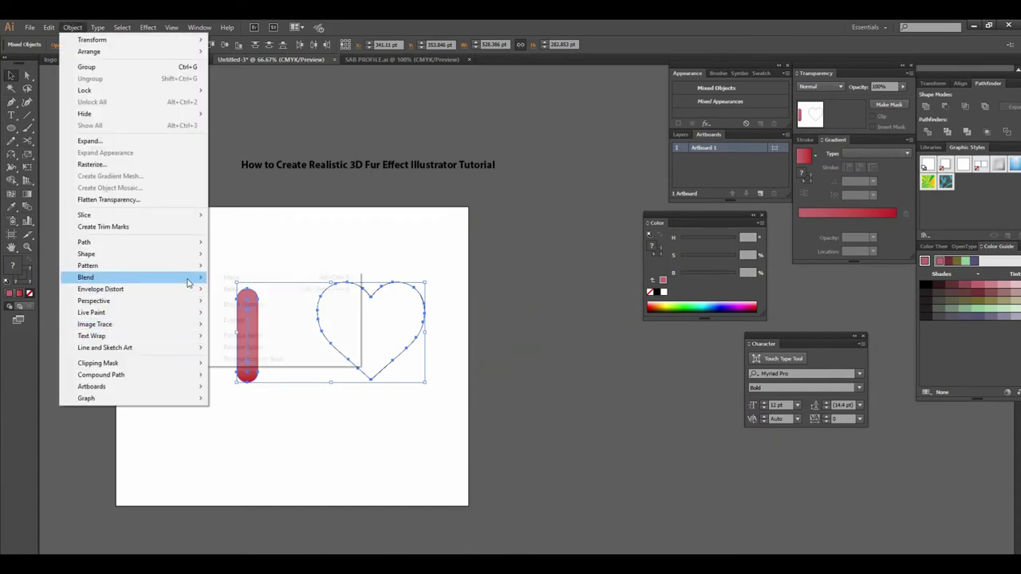
{"action": "mouse_move", "coordinate": [86, 277]}
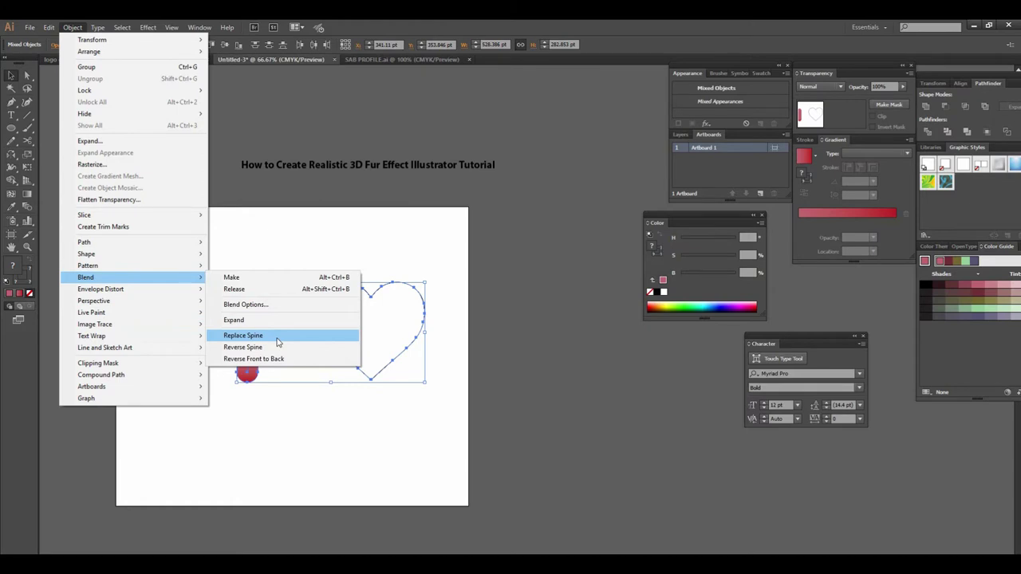
{"action": "left_click", "coordinate": [277, 343]}
{"action": "left_click", "coordinate": [554, 456]}
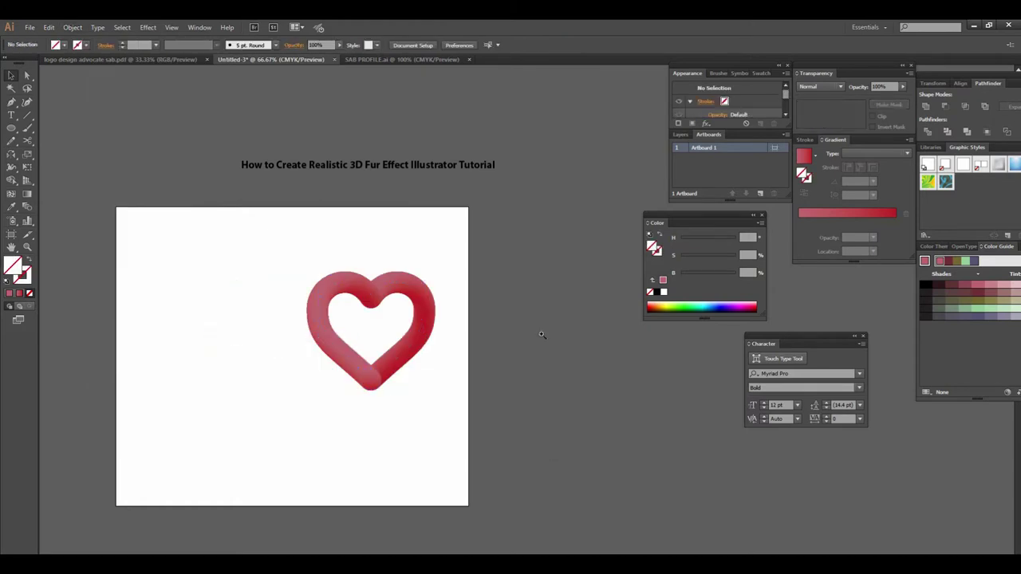
{"action": "scroll", "coordinate": [546, 343], "scroll_direction": "up", "scroll_amount": 1, "text": "alt"}
{"action": "left_click", "coordinate": [438, 303]}
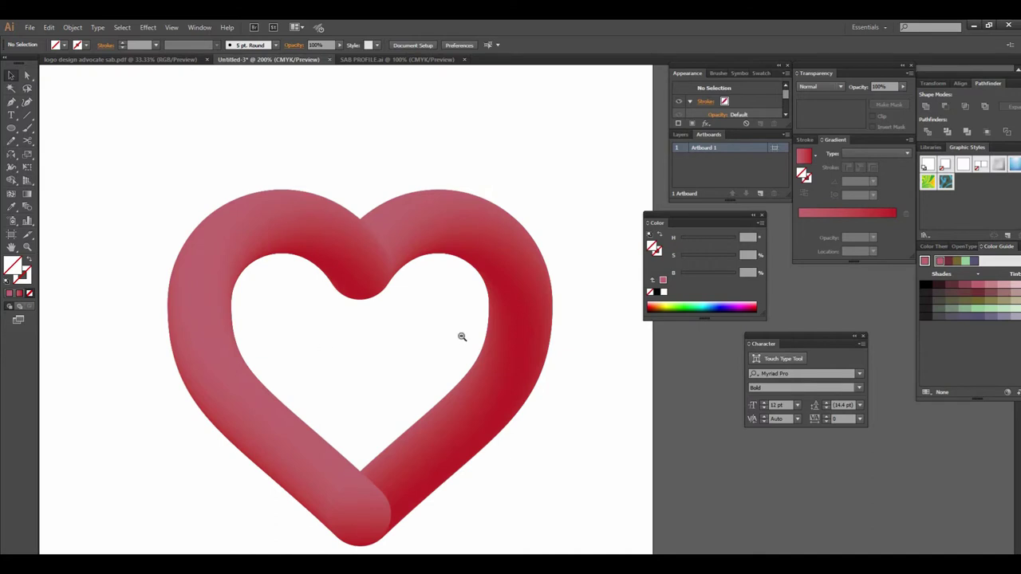
{"action": "scroll", "coordinate": [460, 337], "scroll_direction": "down", "scroll_amount": 1, "text": "alt"}
{"action": "scroll", "coordinate": [568, 327], "scroll_direction": "down", "scroll_amount": 2, "text": "alt"}
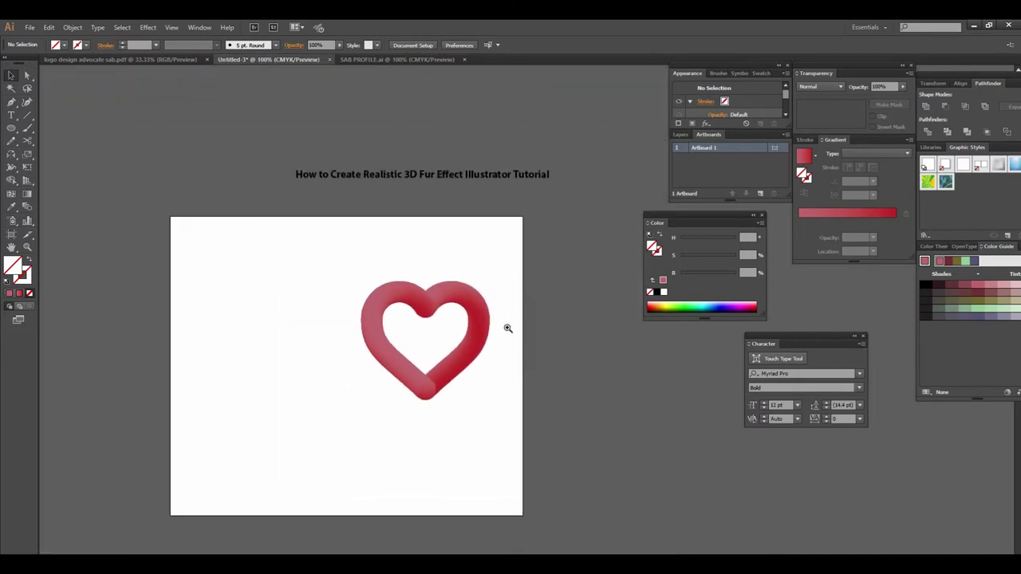
{"action": "scroll", "coordinate": [506, 327], "scroll_direction": "up", "scroll_amount": 1, "text": "alt"}
{"action": "scroll", "coordinate": [472, 323], "scroll_direction": "up", "scroll_amount": 1, "text": "alt"}
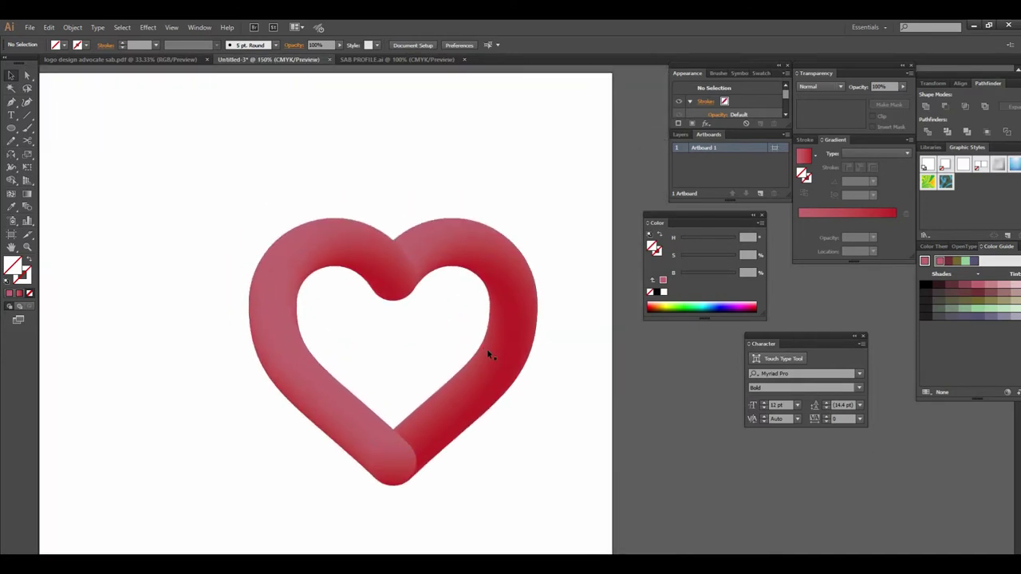
- Select the heart blend and open the Roughen effect from the fx menu
{"action": "left_click", "coordinate": [514, 288]}
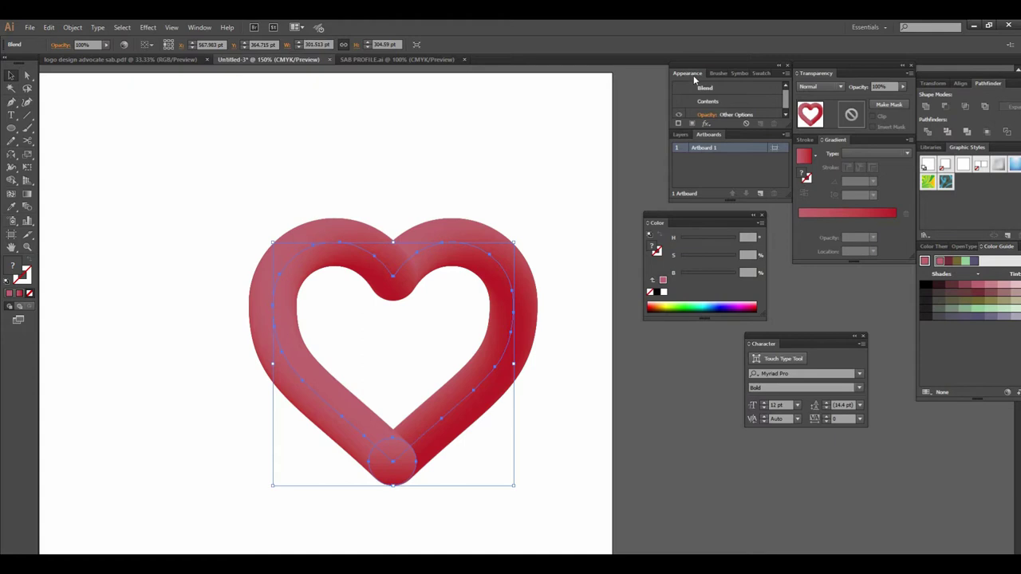
{"action": "left_click", "coordinate": [198, 28]}
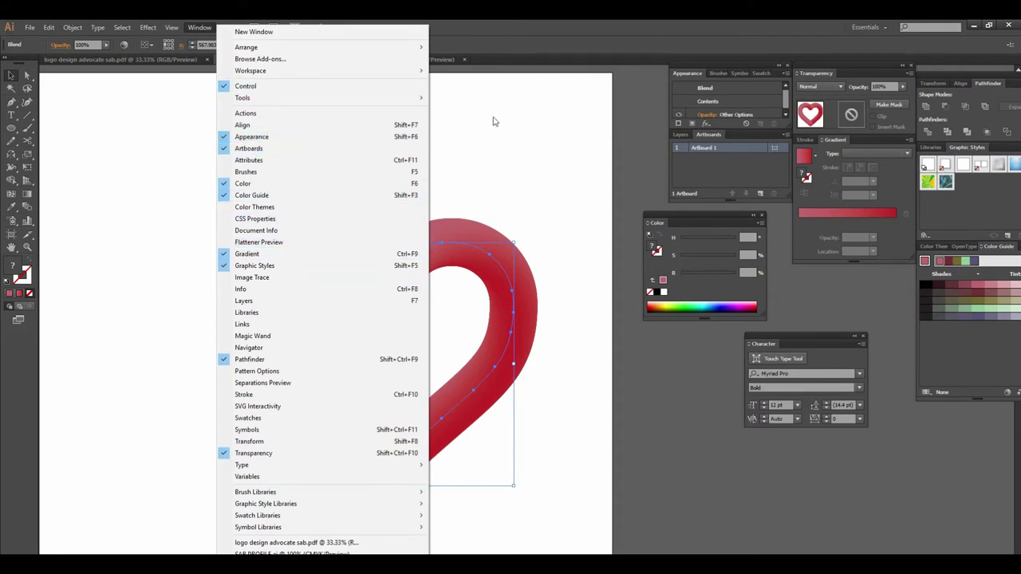
{"action": "left_click", "coordinate": [712, 125]}
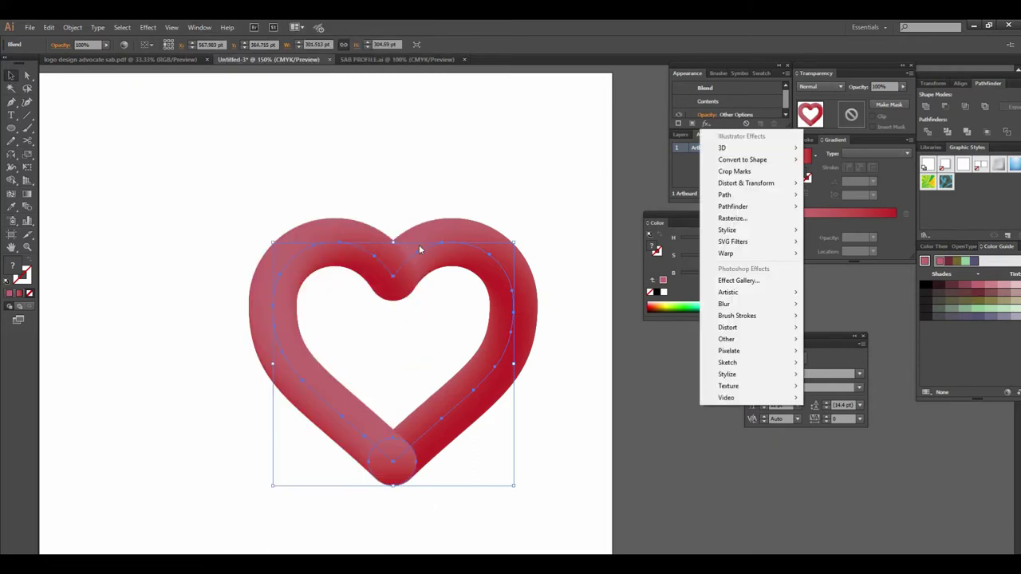
{"action": "mouse_move", "coordinate": [746, 182]}
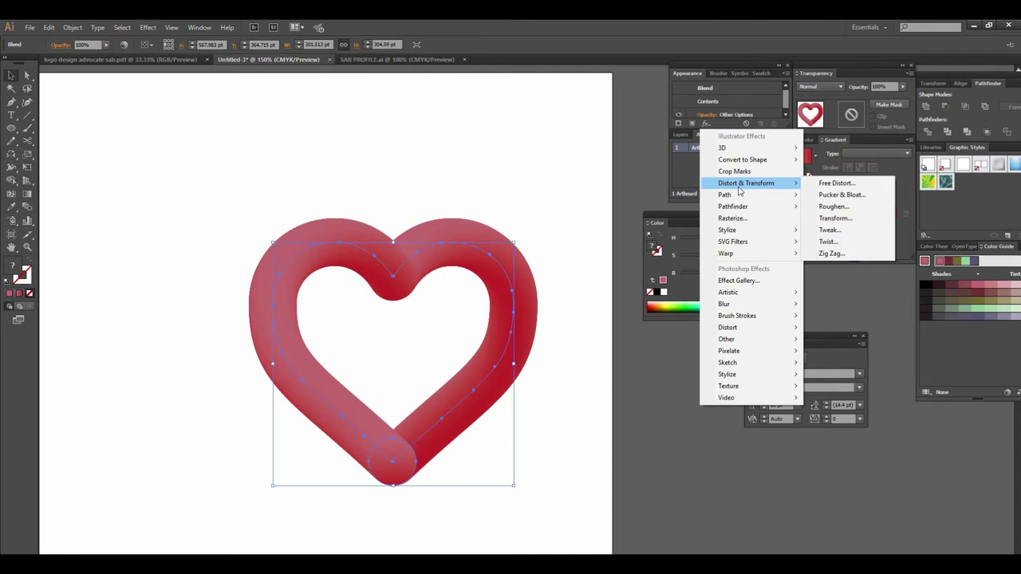
{"action": "left_click", "coordinate": [839, 210]}
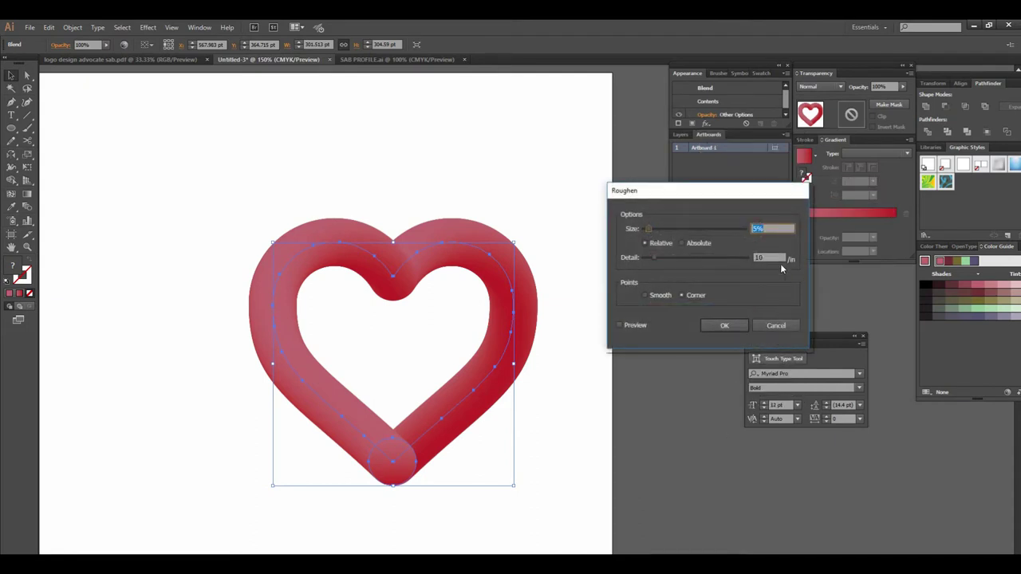
- Apply Roughen with Size 37%, Detail 48/in and Corner points, then deselect the heart
{"action": "left_click", "coordinate": [619, 326]}
{"action": "key", "text": "alt+p"}
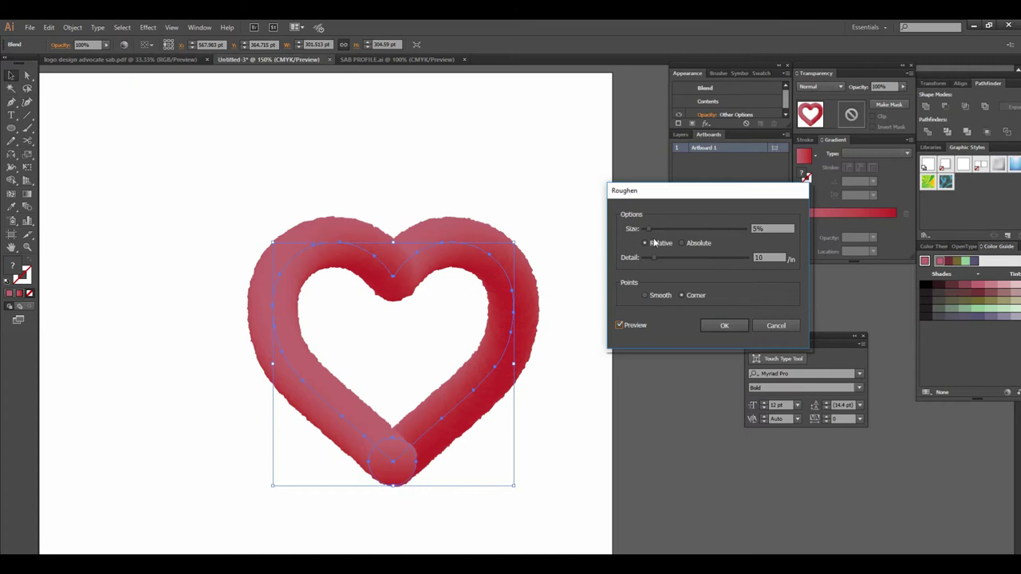
{"action": "left_click_drag", "start_coordinate": [651, 229], "coordinate": [667, 231]}
{"action": "left_click_drag", "start_coordinate": [653, 258], "coordinate": [684, 258]}
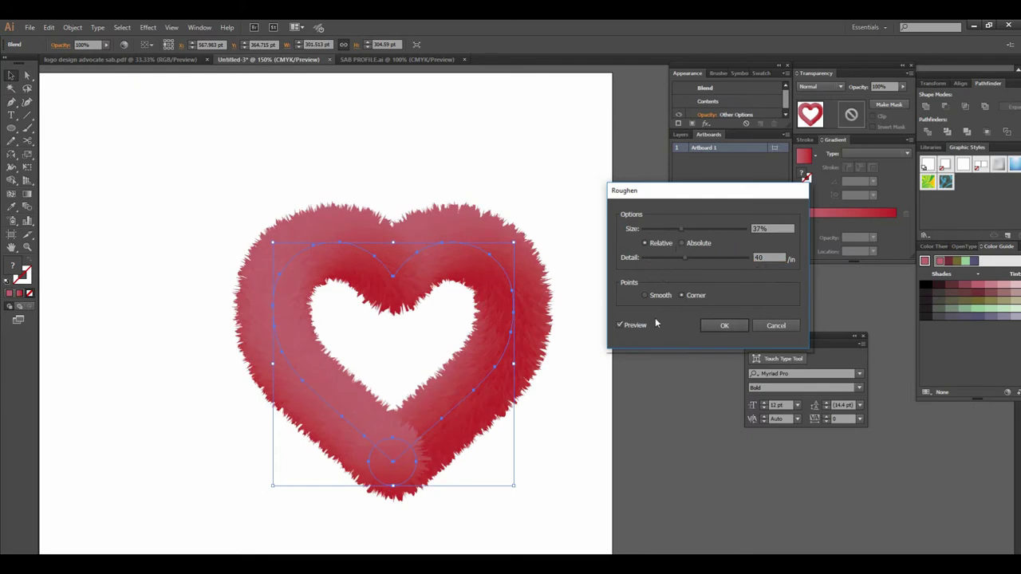
{"action": "left_click", "coordinate": [706, 326]}
{"action": "left_click", "coordinate": [539, 434]}
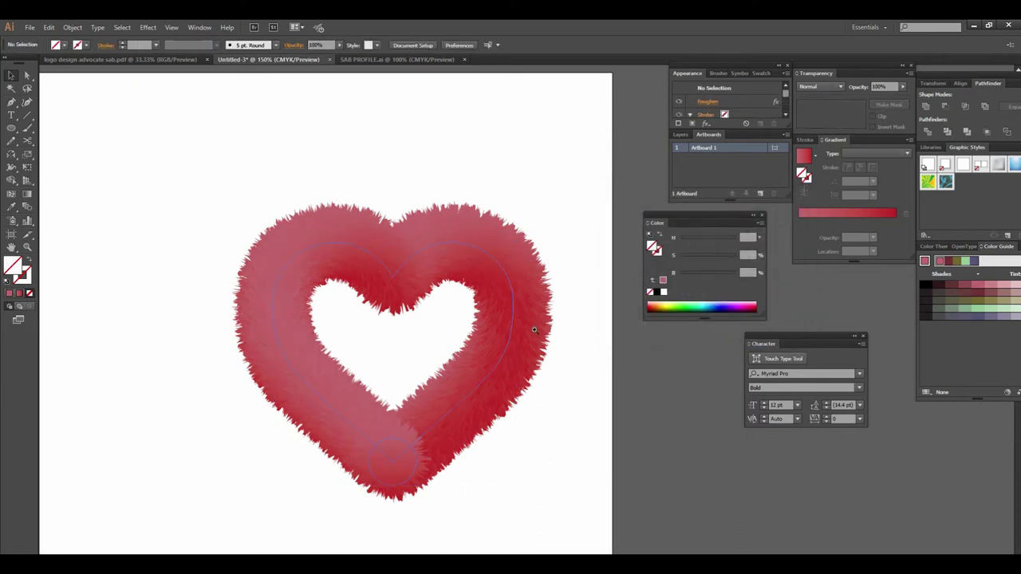
{"action": "scroll", "coordinate": [535, 323], "scroll_direction": "down", "scroll_amount": 3}
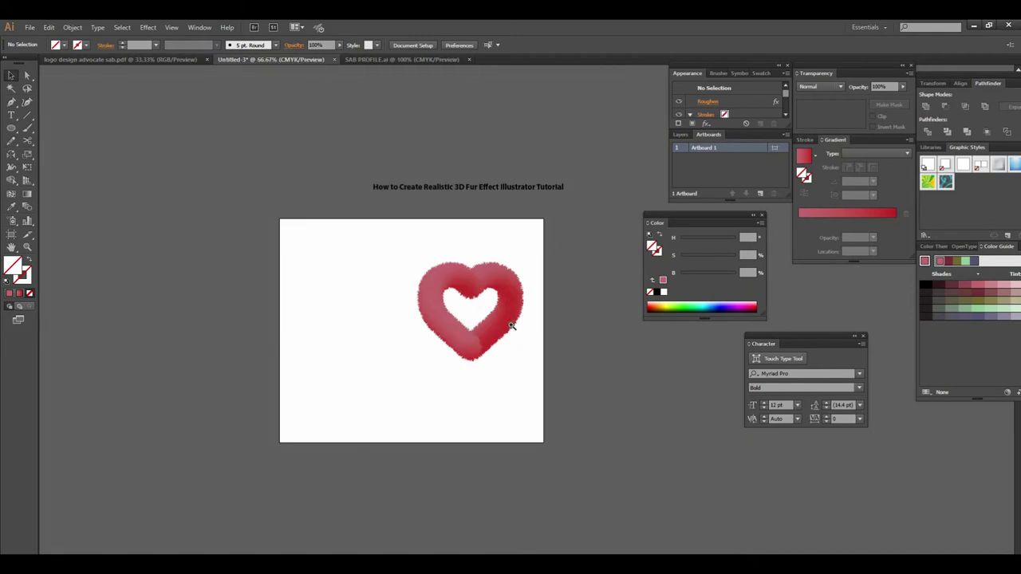
{"action": "scroll", "coordinate": [511, 325], "scroll_direction": "up", "scroll_amount": 1}
{"action": "scroll", "coordinate": [507, 322], "scroll_direction": "up", "scroll_amount": 1}
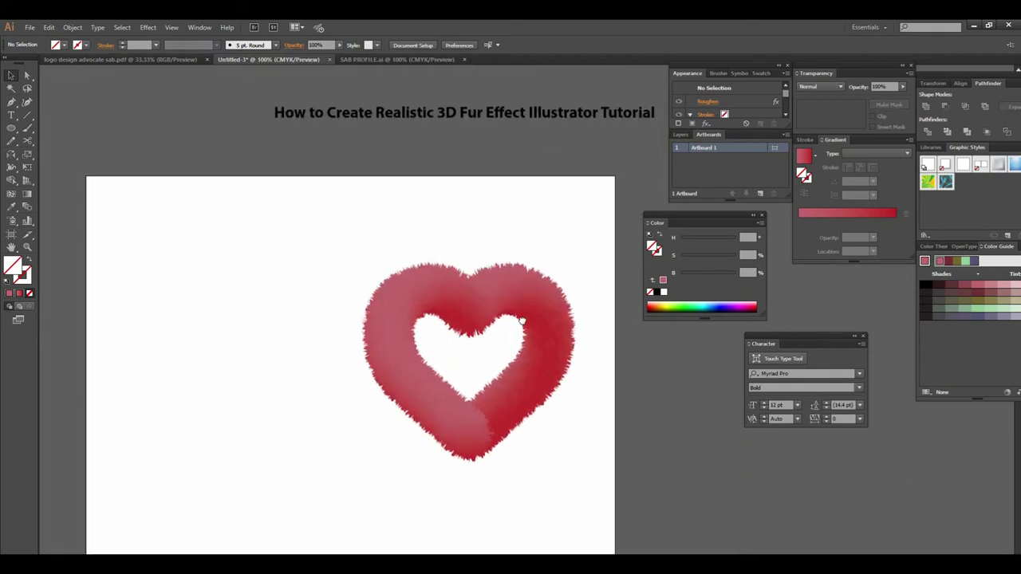
- Move the furry heart down-left, enlarge it by its corner handle, and zoom out
{"action": "scroll", "coordinate": [522, 317], "scroll_direction": "up", "scroll_amount": 1}
{"action": "scroll", "coordinate": [547, 342], "scroll_direction": "down", "scroll_amount": 1}
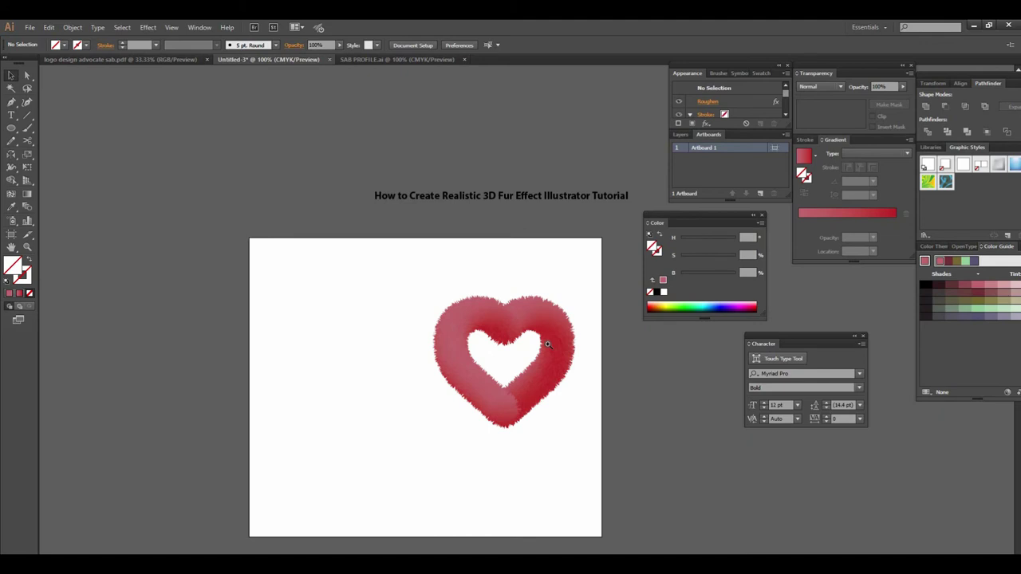
{"action": "scroll", "coordinate": [547, 343], "scroll_direction": "up", "scroll_amount": 1}
{"action": "left_click_drag", "start_coordinate": [547, 337], "coordinate": [476, 405]}
{"action": "scroll", "coordinate": [553, 303], "scroll_direction": "down", "scroll_amount": 2}
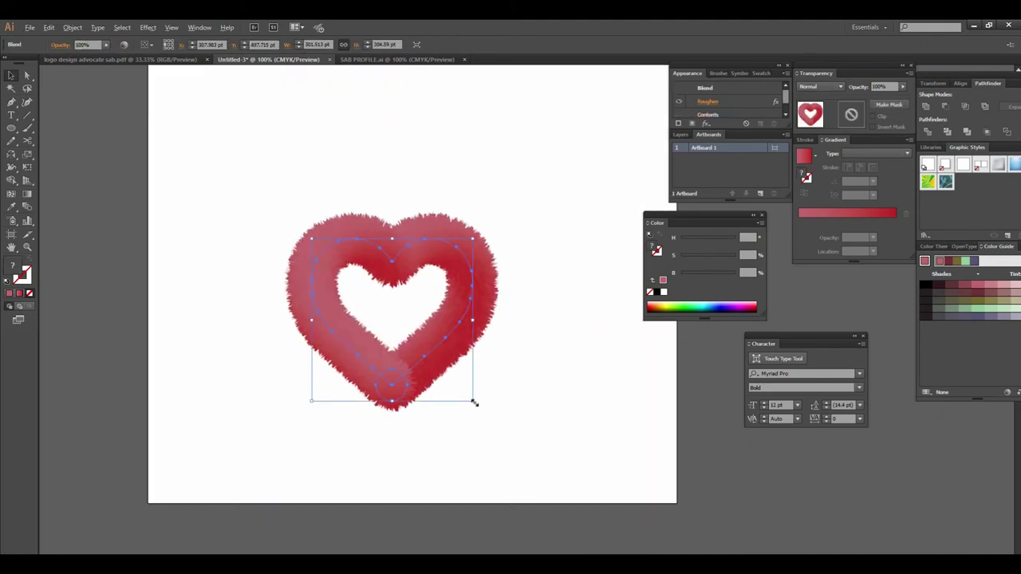
{"action": "left_click_drag", "start_coordinate": [474, 403], "coordinate": [518, 451]}
{"action": "left_click", "coordinate": [583, 348]}
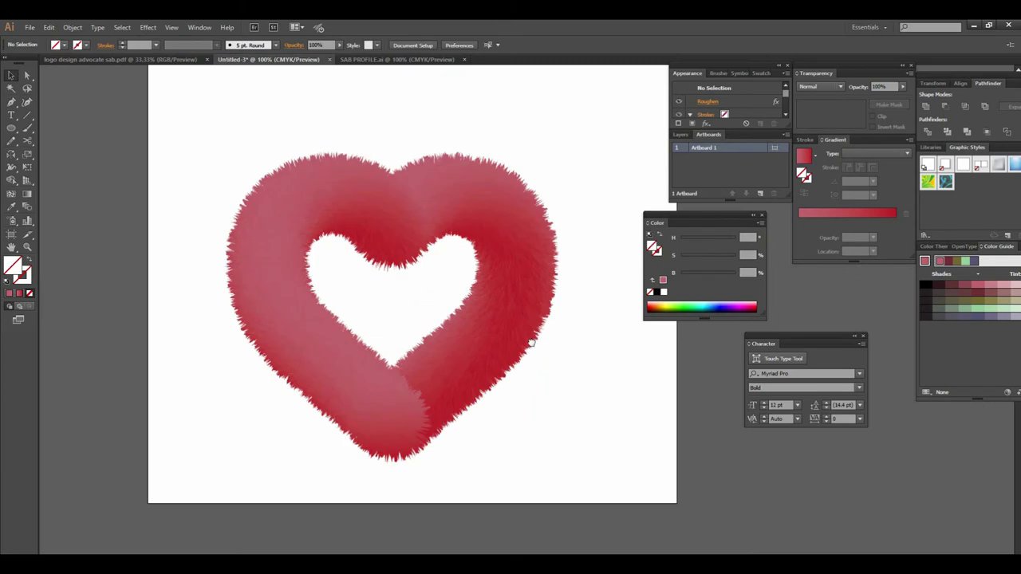
{"action": "key", "text": "ctrl+minus"}
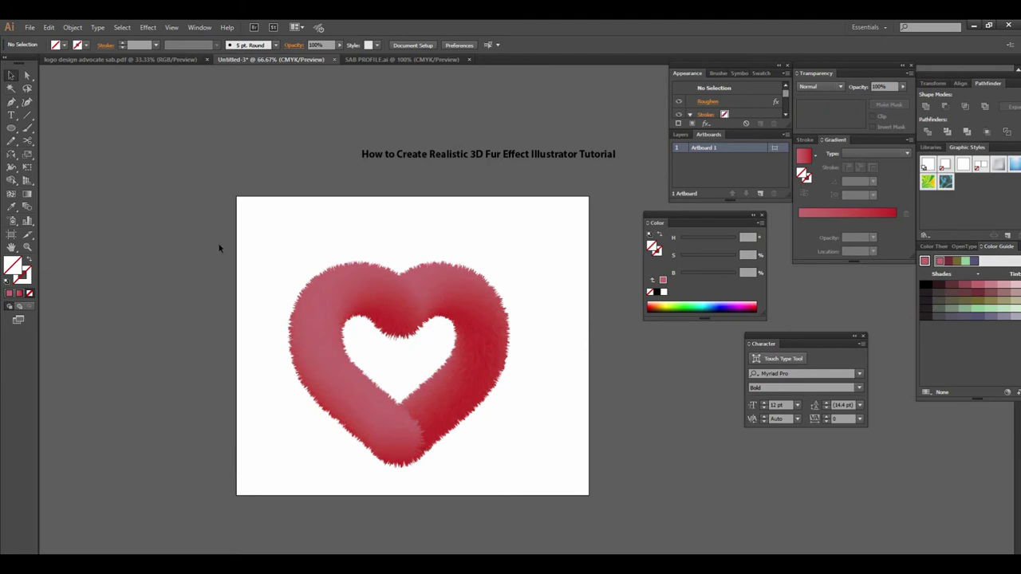
- Draw a rectangle covering the whole artboard
{"action": "left_click", "coordinate": [13, 130]}
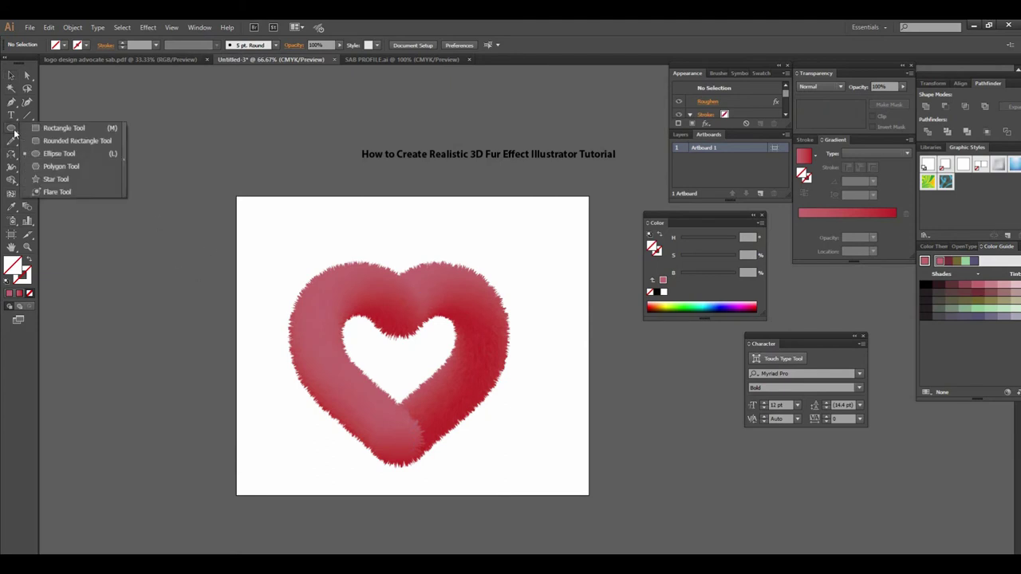
{"action": "left_click", "coordinate": [64, 128]}
{"action": "left_click_drag", "start_coordinate": [234, 193], "coordinate": [592, 497]}
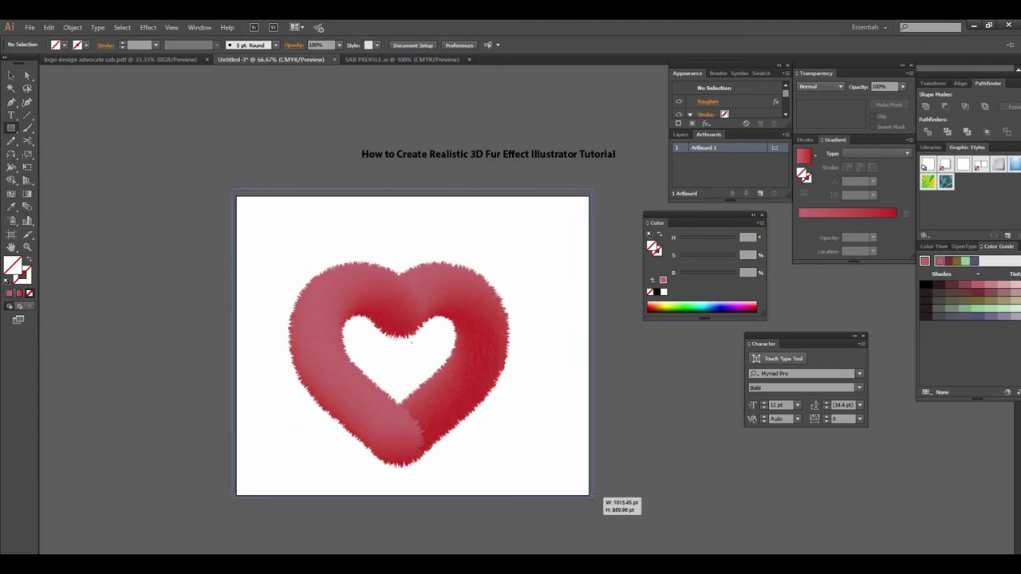
{"action": "left_click_drag", "start_coordinate": [592, 496], "coordinate": [591, 496]}
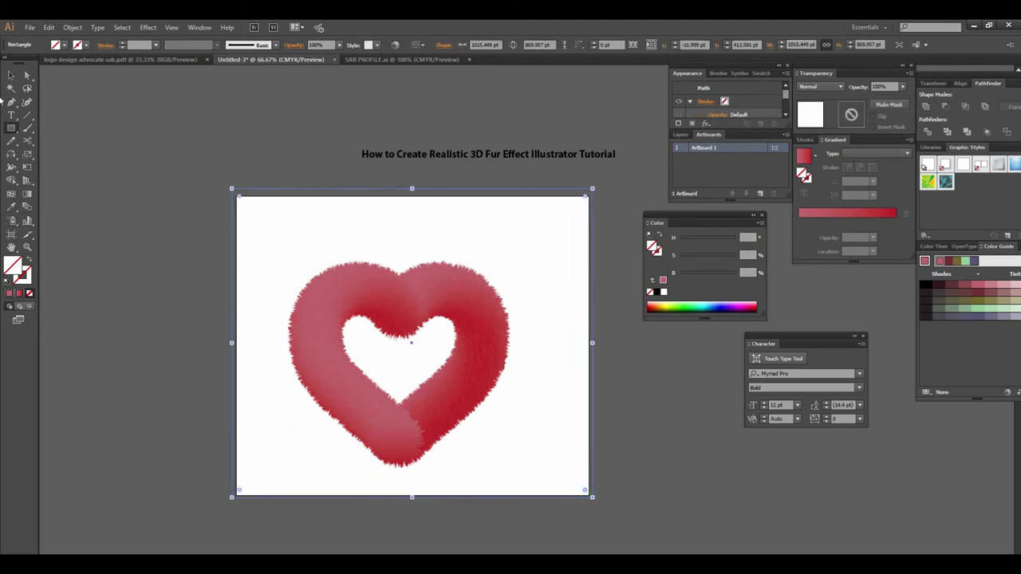
- Fill the rectangle with a linear gradient from cyan to dark navy swatches
{"action": "left_click", "coordinate": [63, 46]}
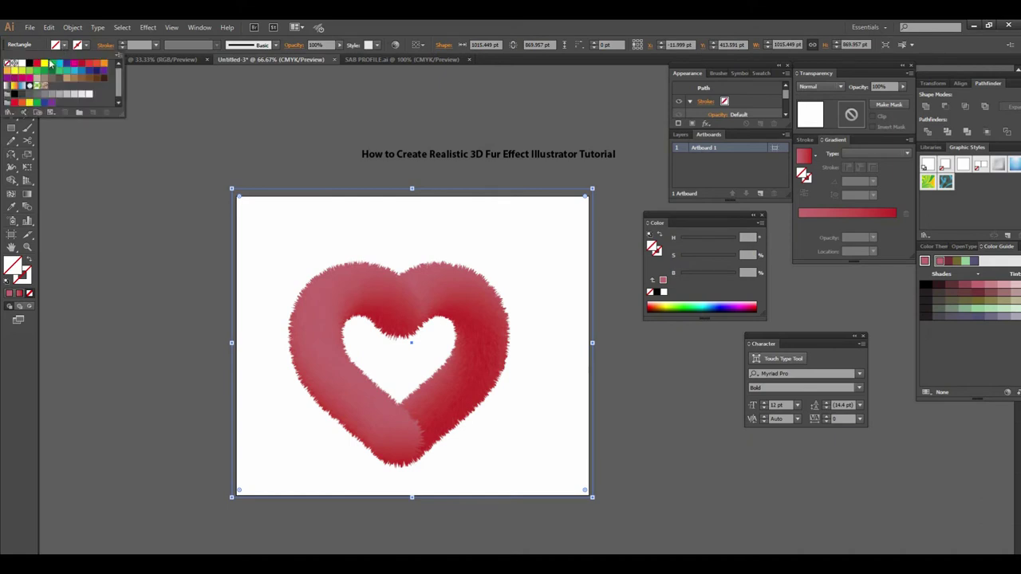
{"action": "left_click", "coordinate": [59, 67]}
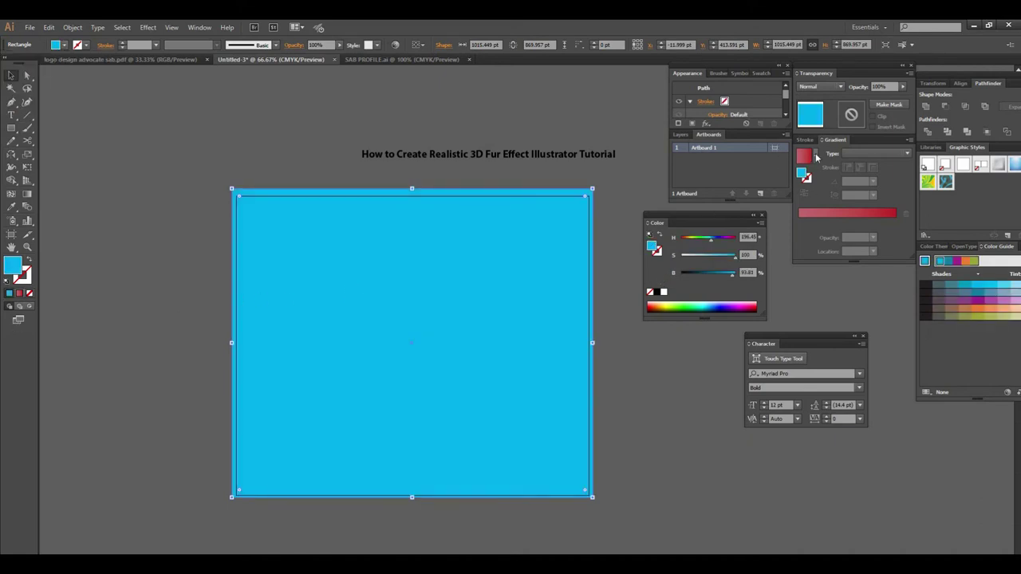
{"action": "left_click", "coordinate": [809, 117]}
{"action": "left_click", "coordinate": [849, 214]}
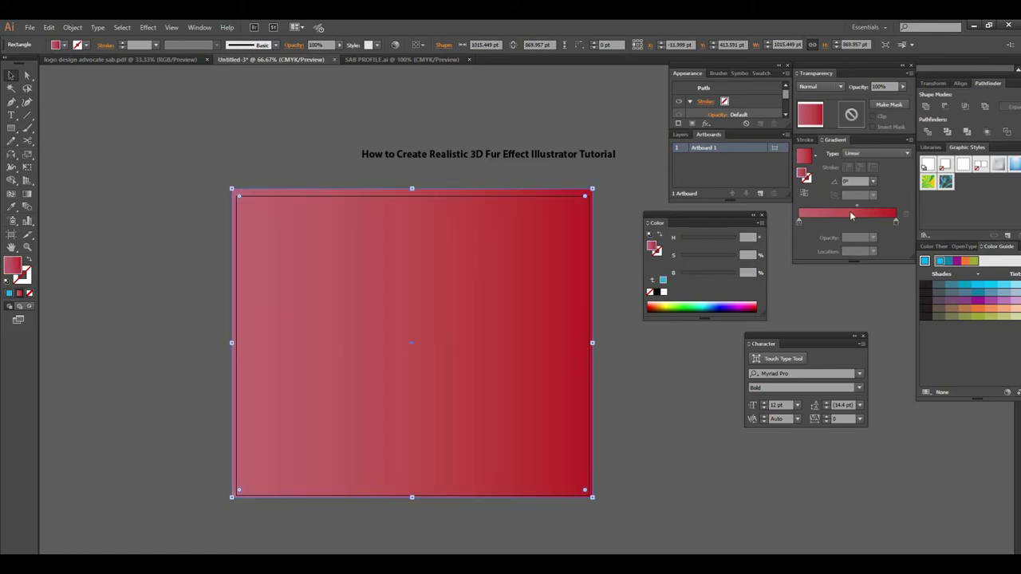
{"action": "double_click", "coordinate": [896, 223]}
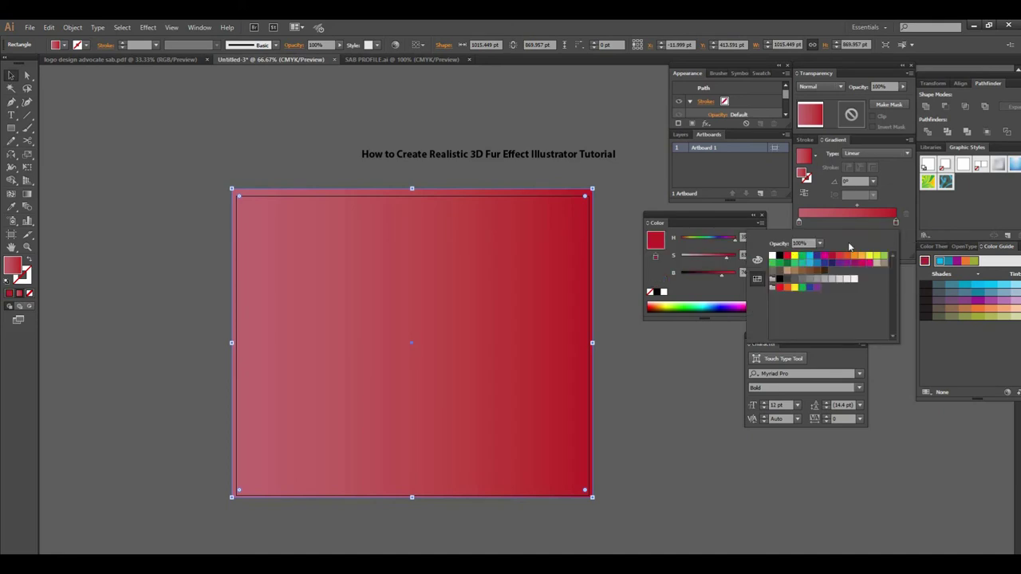
{"action": "left_click", "coordinate": [819, 257]}
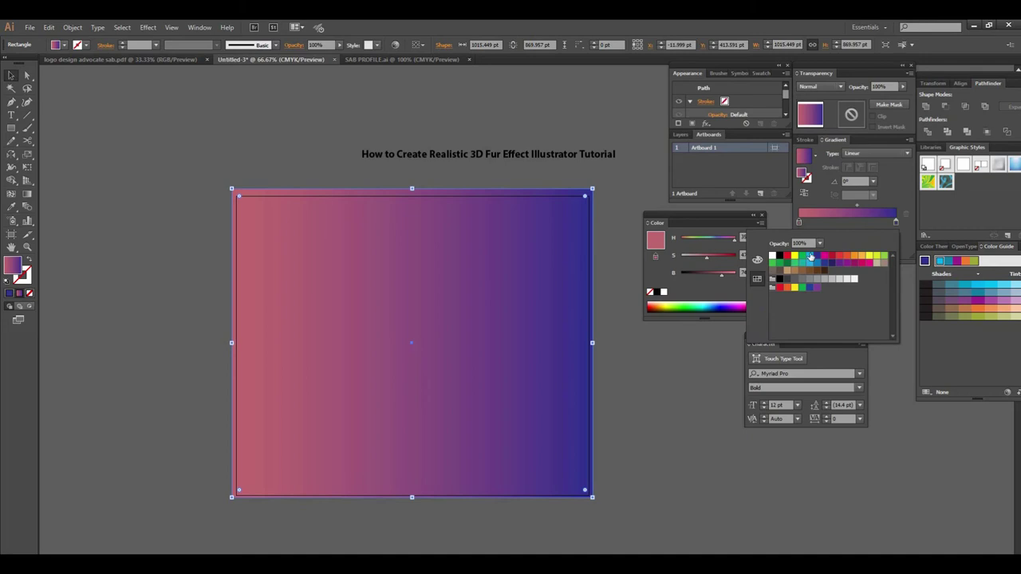
{"action": "left_click", "coordinate": [809, 257]}
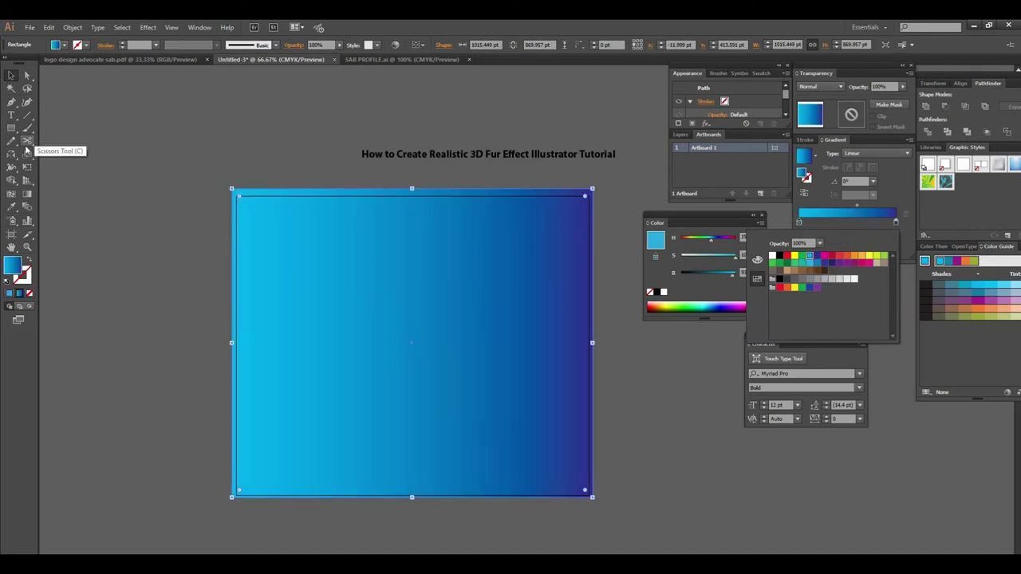
{"action": "left_click", "coordinate": [326, 247]}
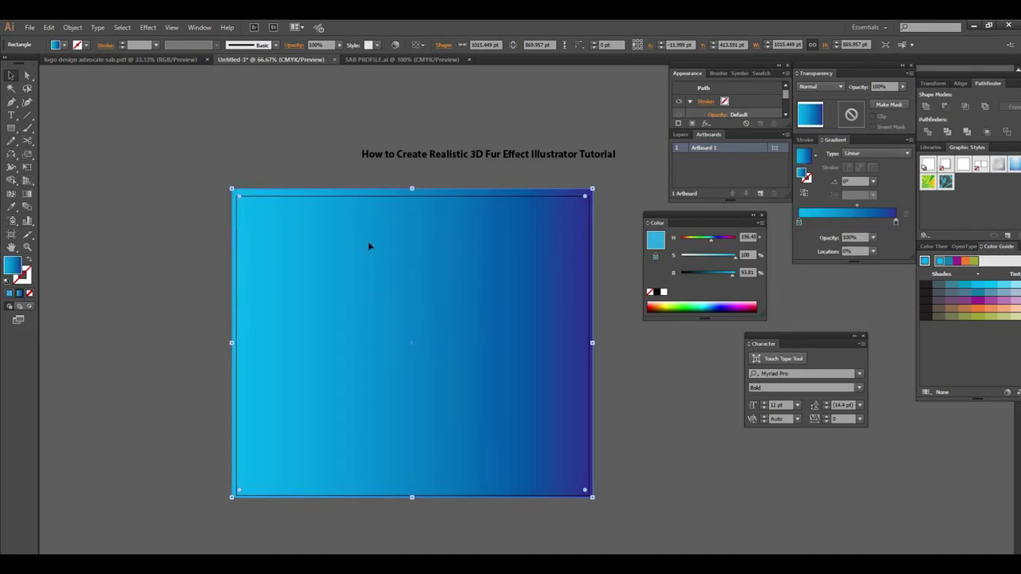
- Drag the gradient vertically so it runs cyan at top to navy at bottom
{"action": "left_click", "coordinate": [27, 193]}
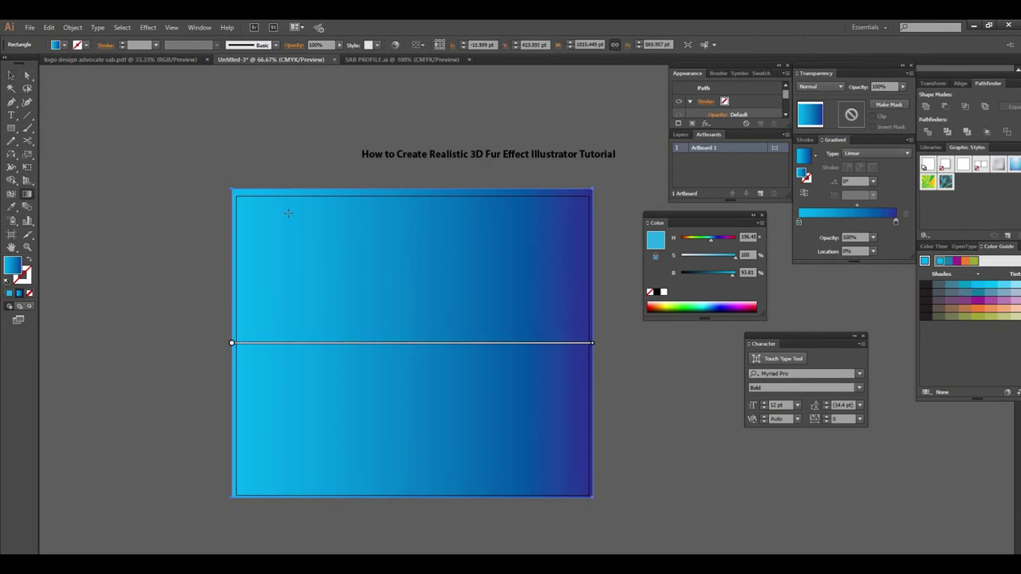
{"action": "left_click_drag", "start_coordinate": [401, 189], "coordinate": [391, 477]}
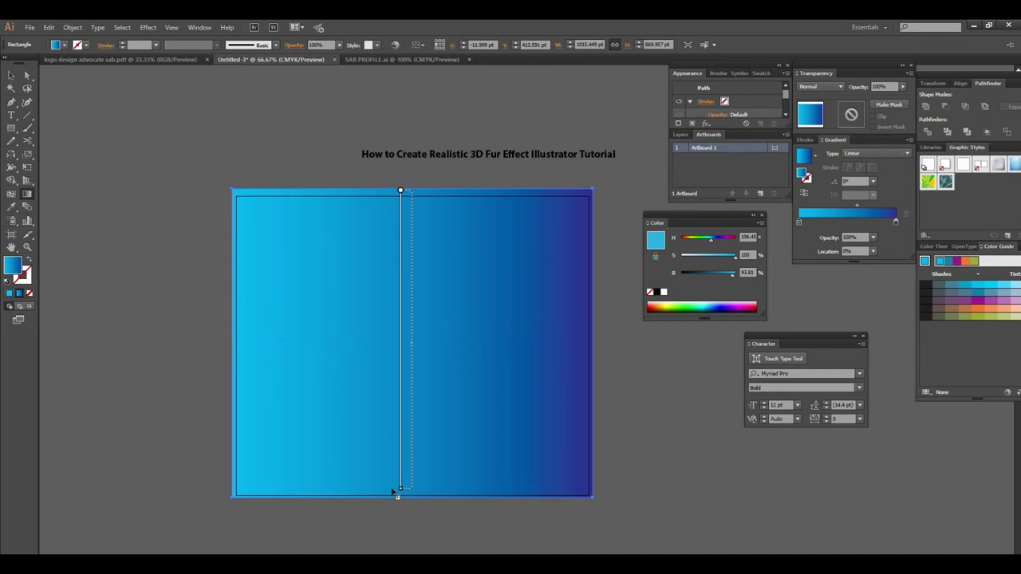
{"action": "left_click_drag", "start_coordinate": [393, 480], "coordinate": [396, 499]}
{"action": "left_click", "coordinate": [11, 75]}
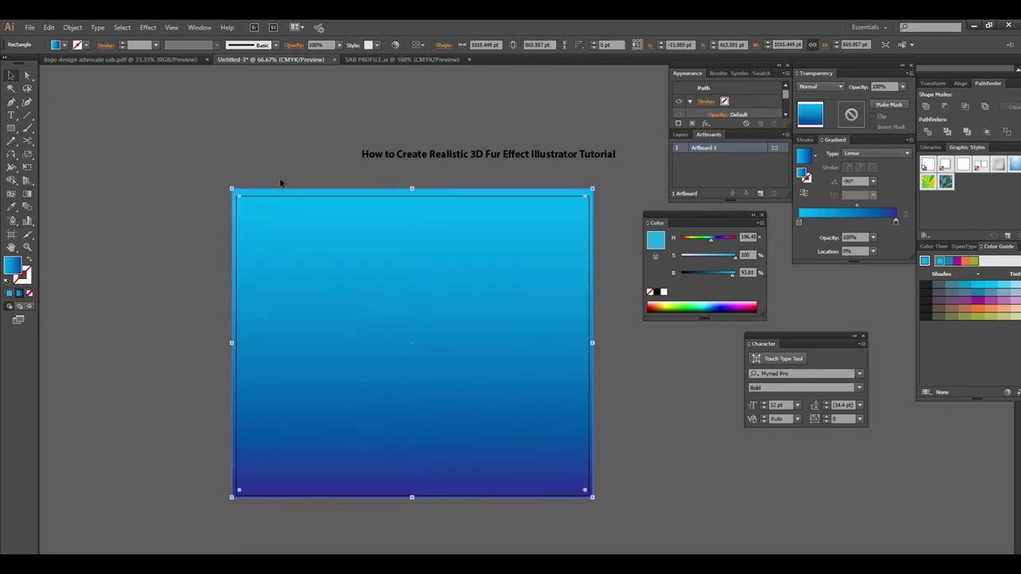
- Send the gradient rectangle to the back, deselect it, and zoom in
{"action": "right_click", "coordinate": [501, 273]}
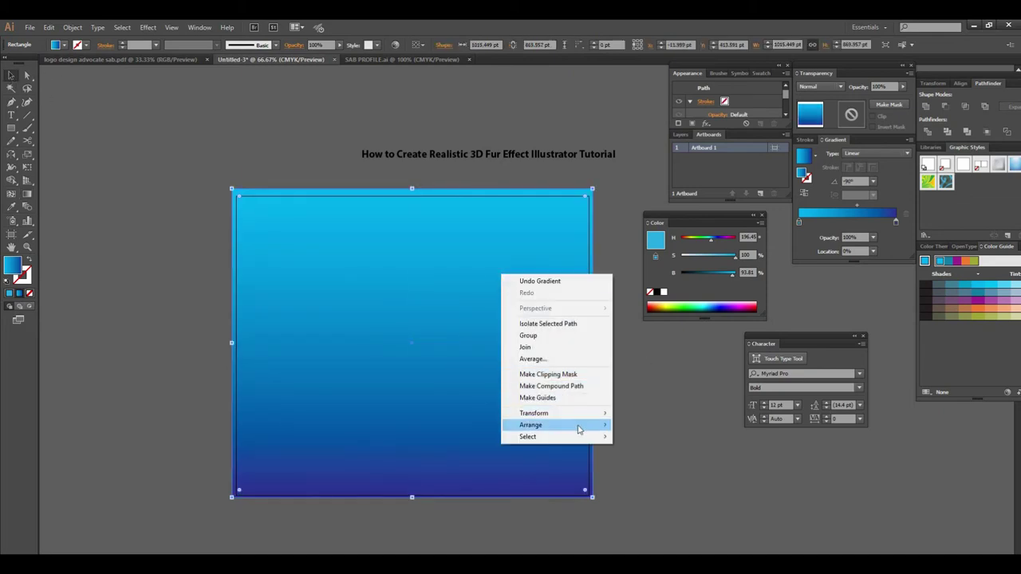
{"action": "left_click", "coordinate": [643, 461]}
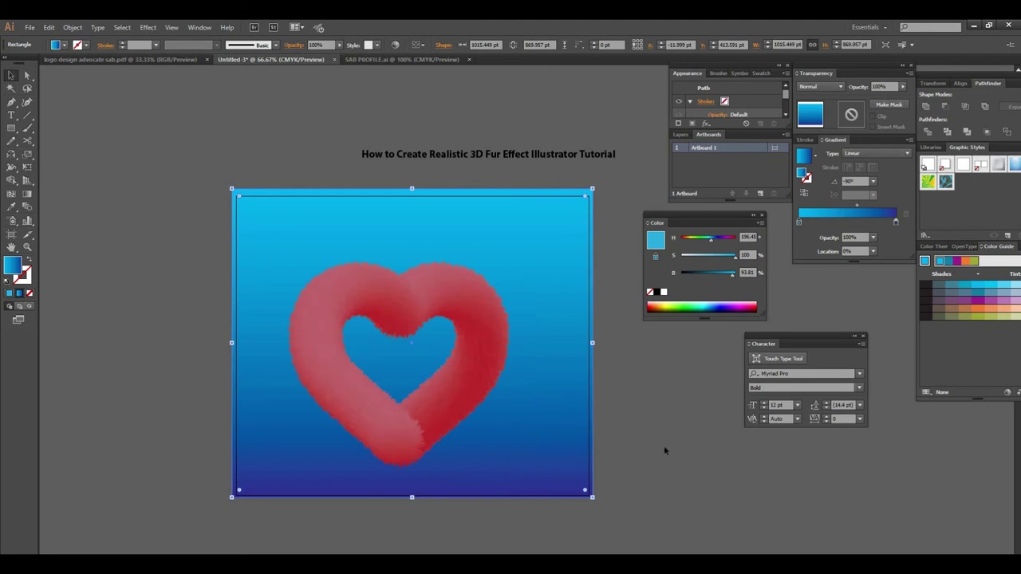
{"action": "left_click", "coordinate": [656, 448]}
{"action": "key", "text": "ctrl+plus"}
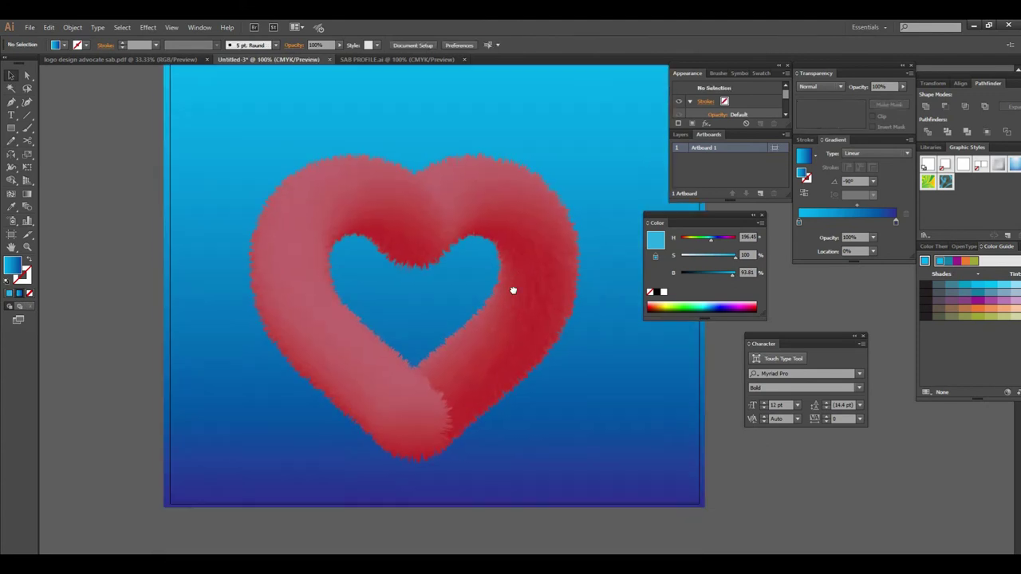
{"action": "left_click_drag", "start_coordinate": [9, 130], "coordinate": [53, 153]}
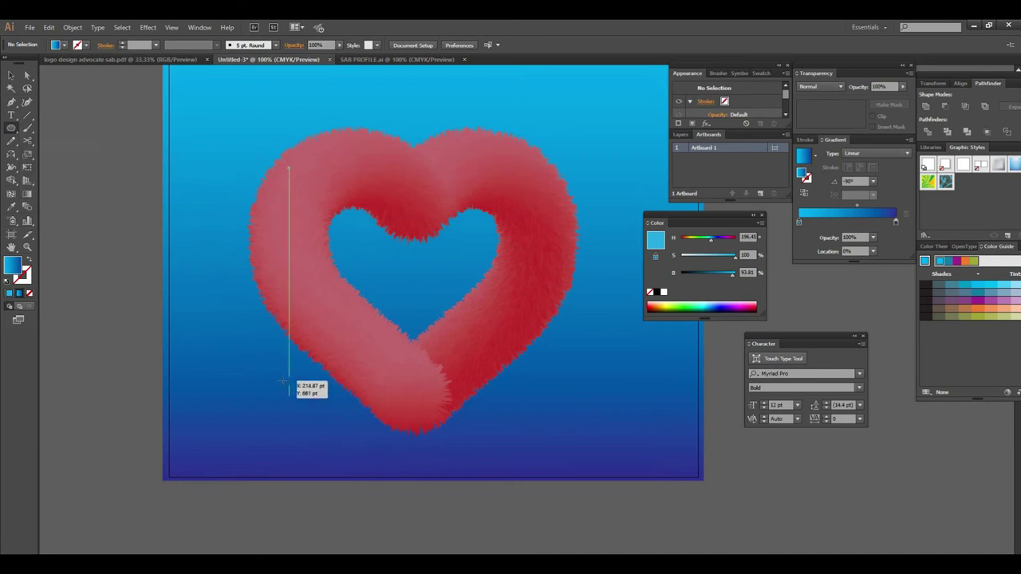
- Draw a black-filled 469 × 100 pt ellipse beneath the heart and open its fx effects list
{"action": "left_click_drag", "start_coordinate": [284, 393], "coordinate": [534, 446]}
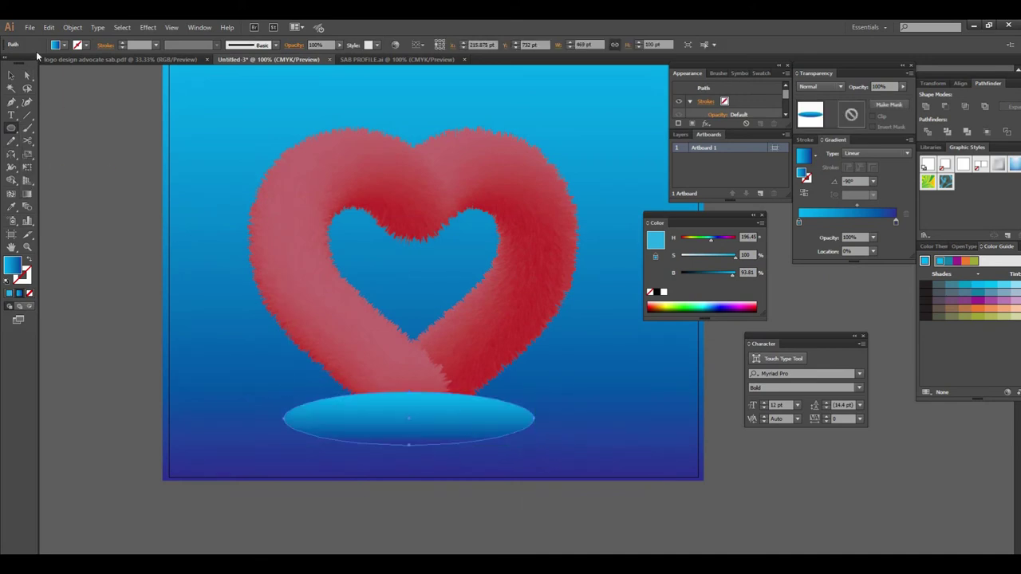
{"action": "left_click", "coordinate": [65, 45]}
{"action": "left_click", "coordinate": [29, 63]}
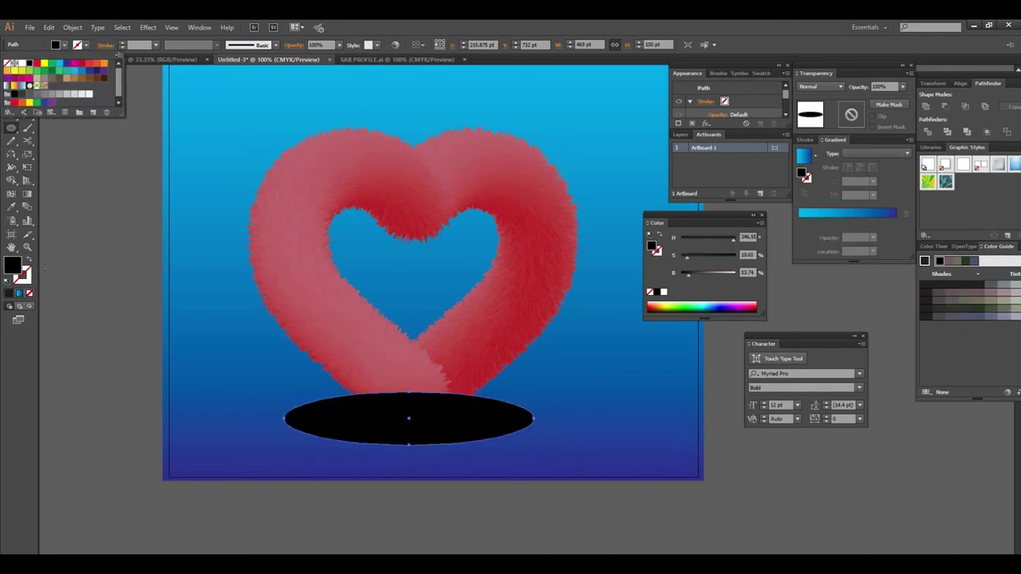
{"action": "left_click", "coordinate": [13, 356]}
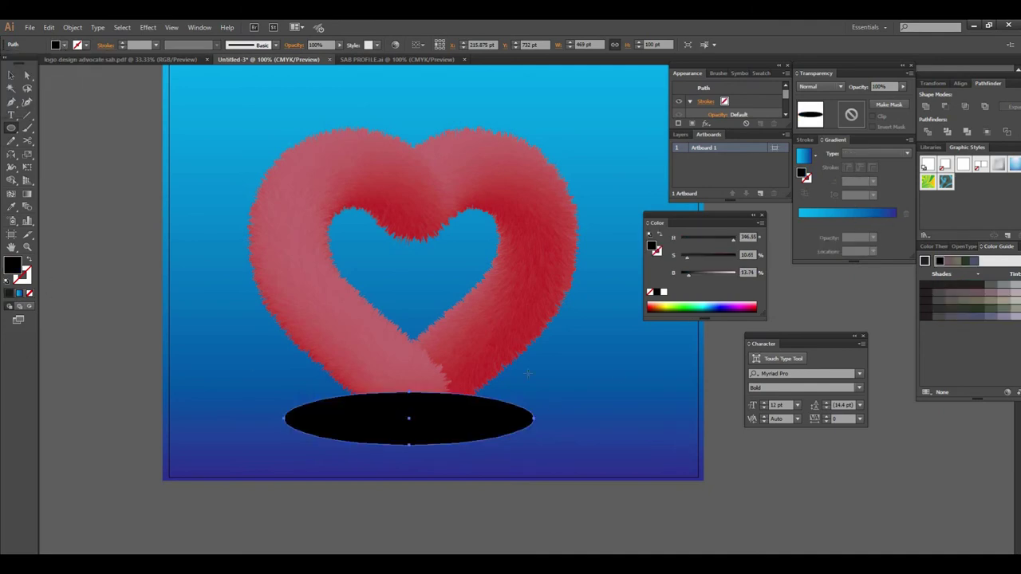
{"action": "left_click", "coordinate": [707, 124]}
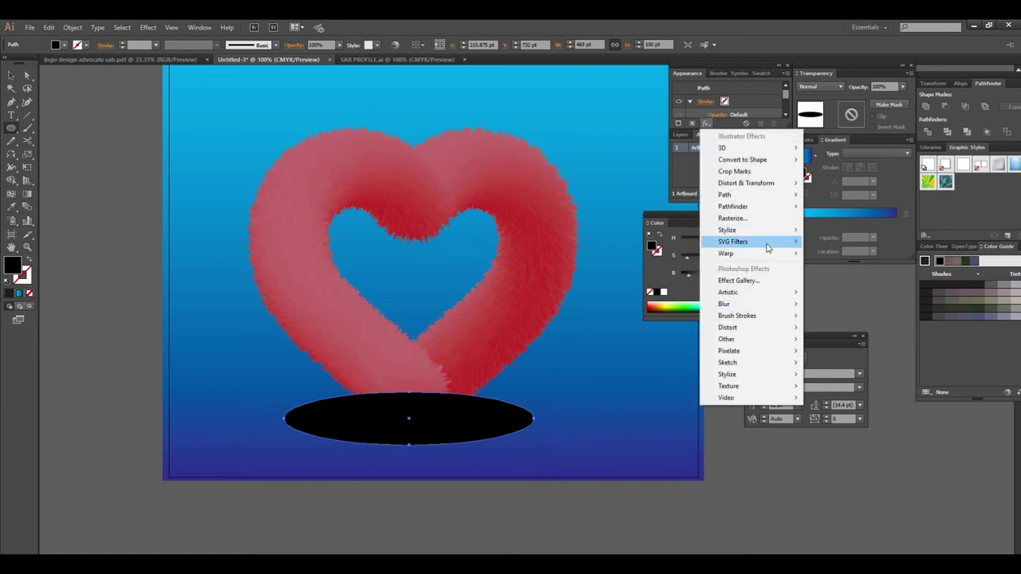
{"action": "mouse_move", "coordinate": [728, 229]}
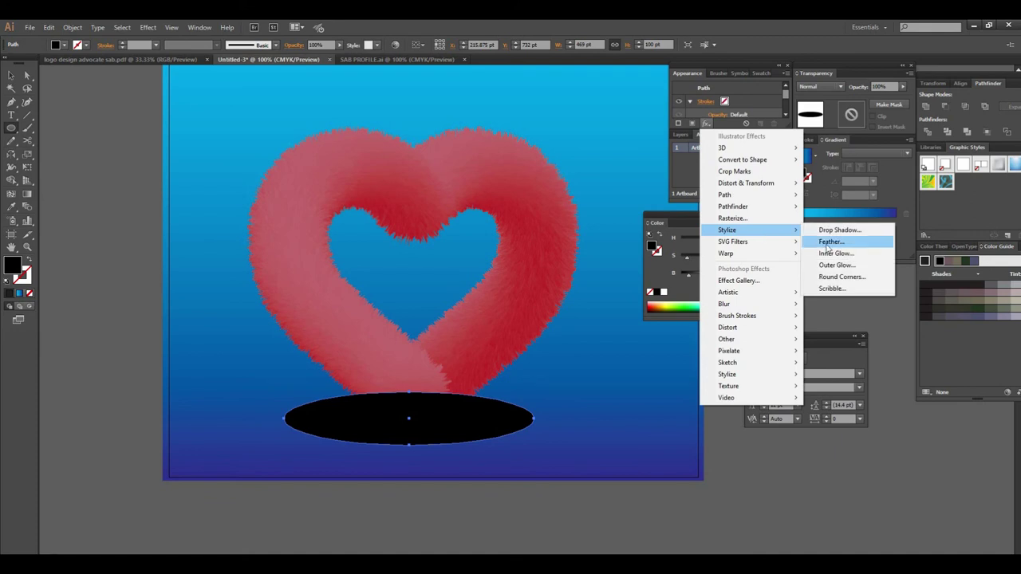
- Apply a 30 pt Feather to the black ellipse with Preview on, then return to the Selection tool
{"action": "left_click", "coordinate": [829, 242]}
{"action": "left_click", "coordinate": [444, 313]}
{"action": "double_click", "coordinate": [497, 287]}
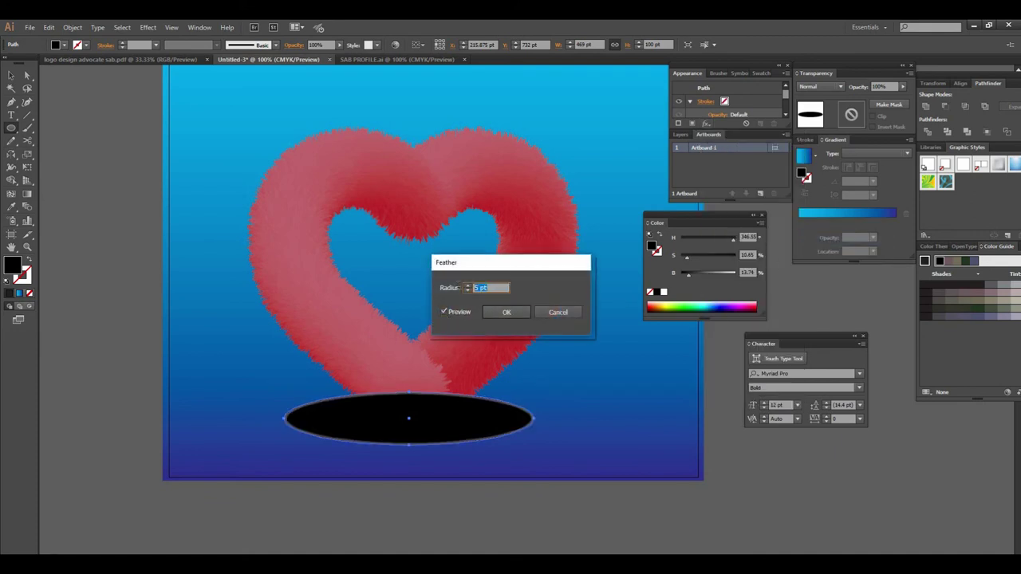
{"action": "type", "text": "3"}
{"action": "left_click", "coordinate": [508, 313]}
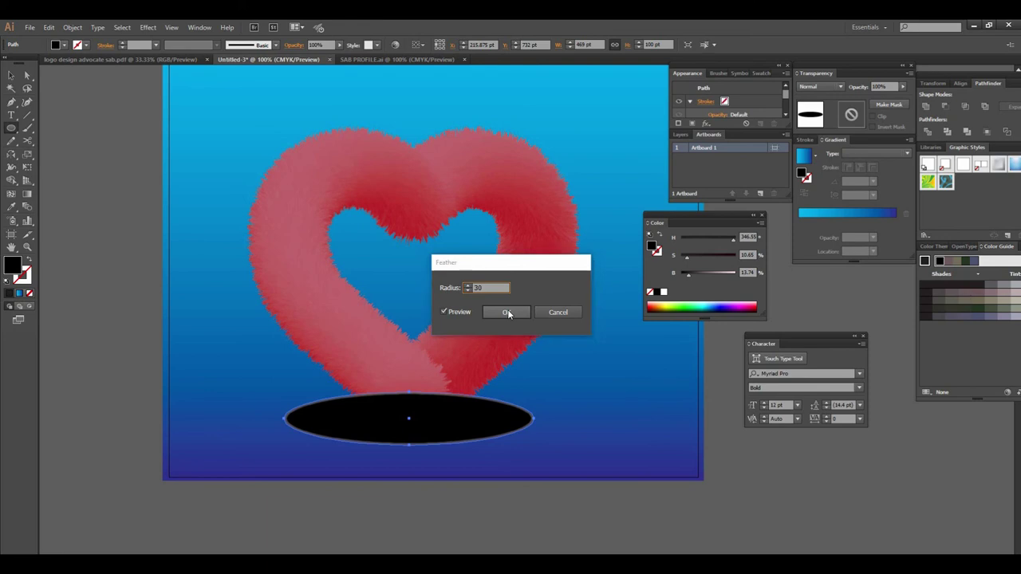
{"action": "left_click", "coordinate": [509, 313]}
{"action": "key", "text": "v"}
{"action": "right_click", "coordinate": [444, 370]}
{"action": "mouse_move", "coordinate": [479, 448]}
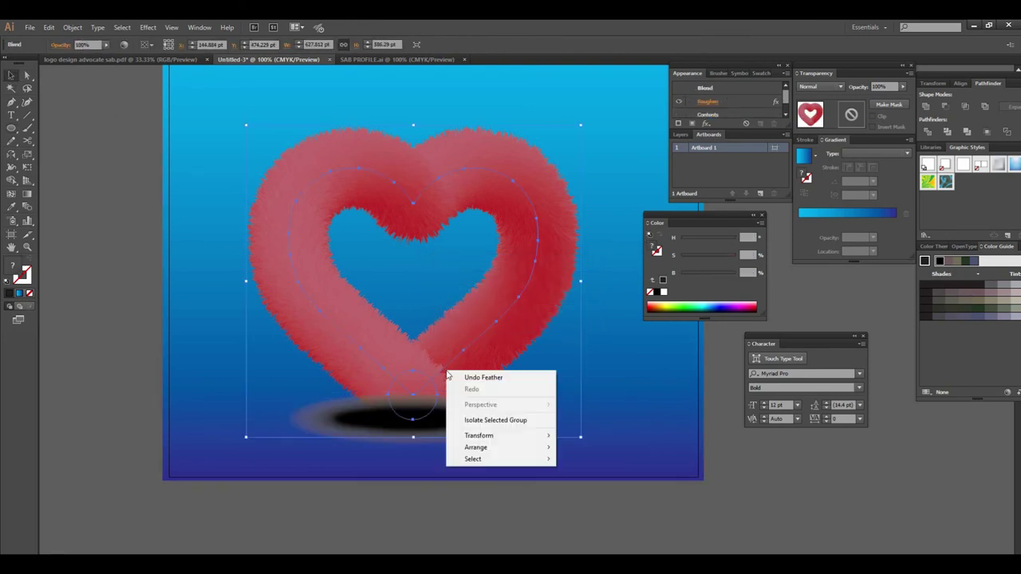
- Bring the heart to the front, then move and resize the shadow ellipse beneath it
{"action": "left_click", "coordinate": [577, 448]}
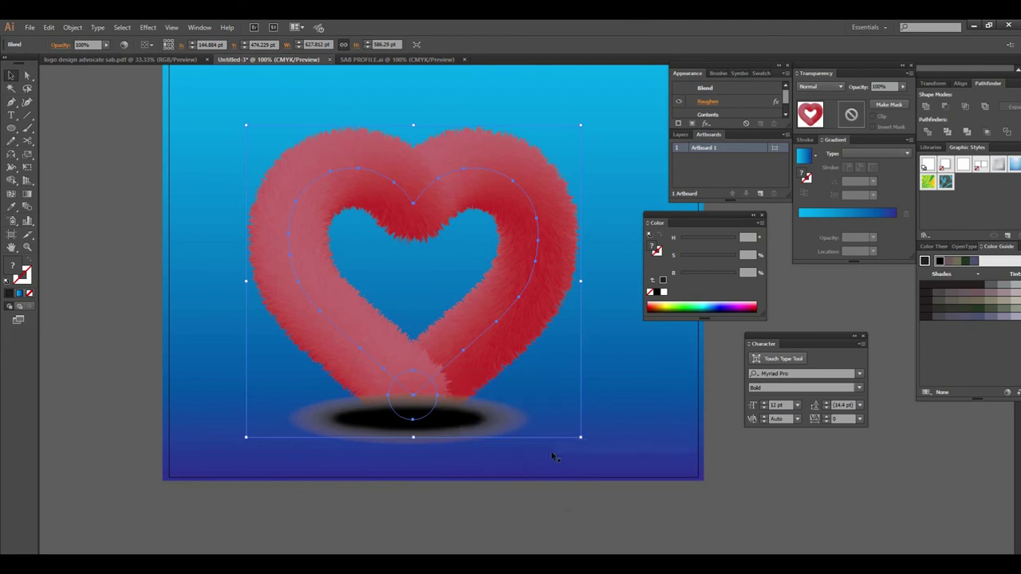
{"action": "left_click", "coordinate": [481, 509]}
{"action": "left_click_drag", "start_coordinate": [470, 426], "coordinate": [477, 395]}
{"action": "left_click_drag", "start_coordinate": [540, 415], "coordinate": [535, 442]}
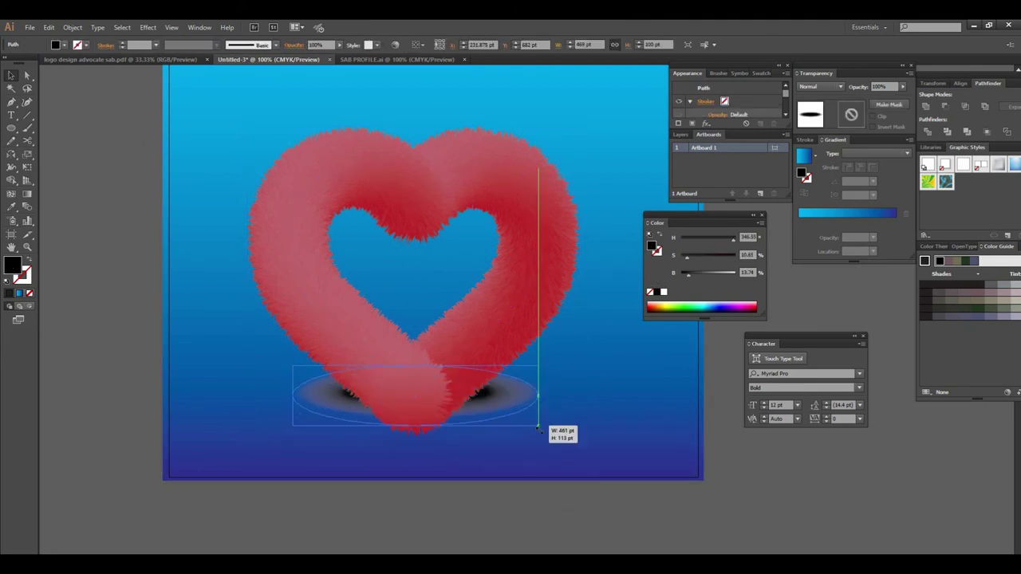
- Fade the shadow ellipse to 46% opacity, deselect it and zoom out
{"action": "left_click", "coordinate": [339, 45]}
{"action": "left_click_drag", "start_coordinate": [341, 55], "coordinate": [311, 57]}
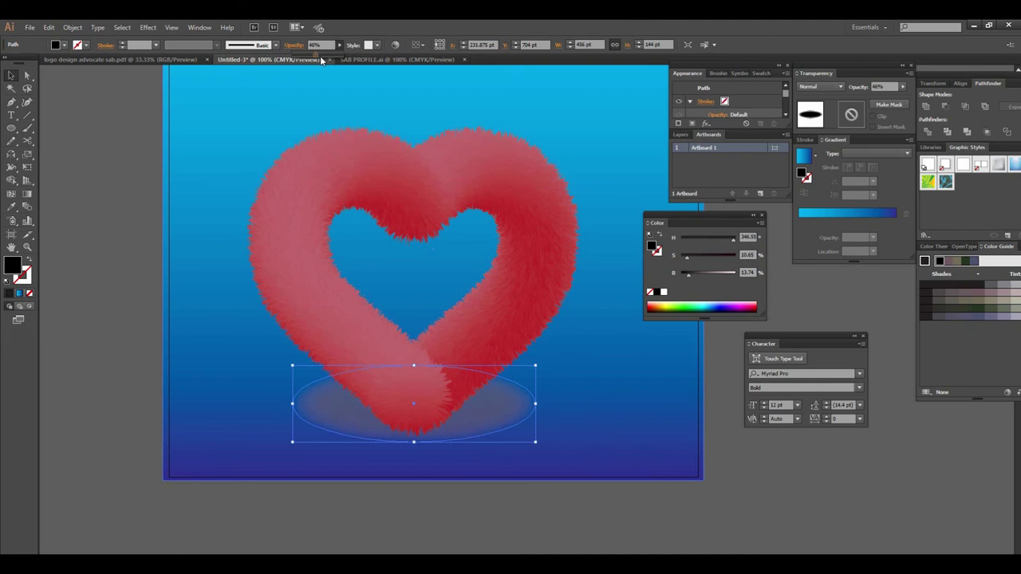
{"action": "left_click", "coordinate": [458, 495]}
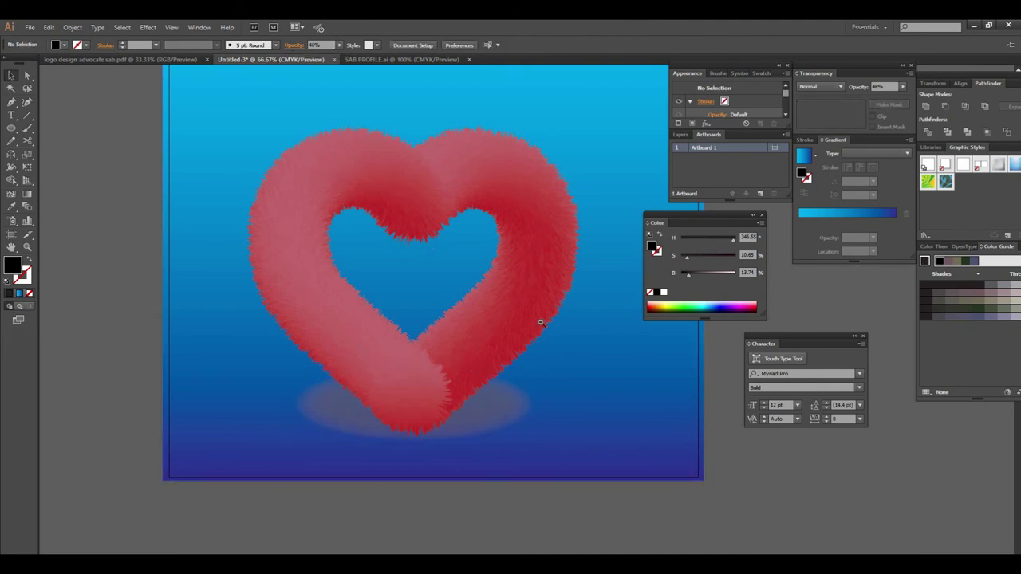
{"action": "key", "text": "ctrl+minus"}
{"action": "key", "text": "ctrl+minus"}
{"action": "left_click", "coordinate": [514, 331]}
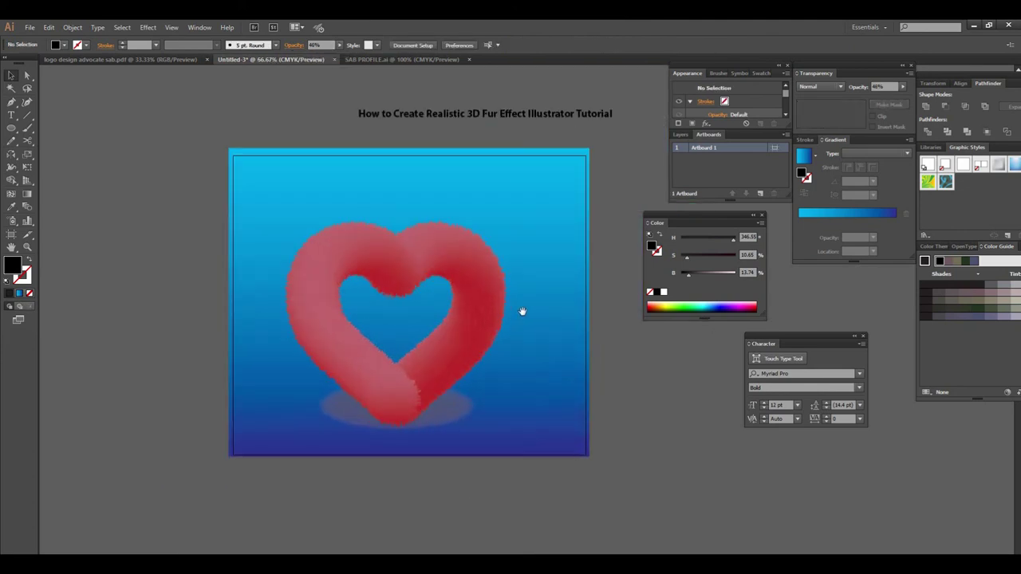
{"action": "left_click_drag", "start_coordinate": [522, 311], "coordinate": [531, 369]}
{"action": "left_click", "coordinate": [542, 311]}
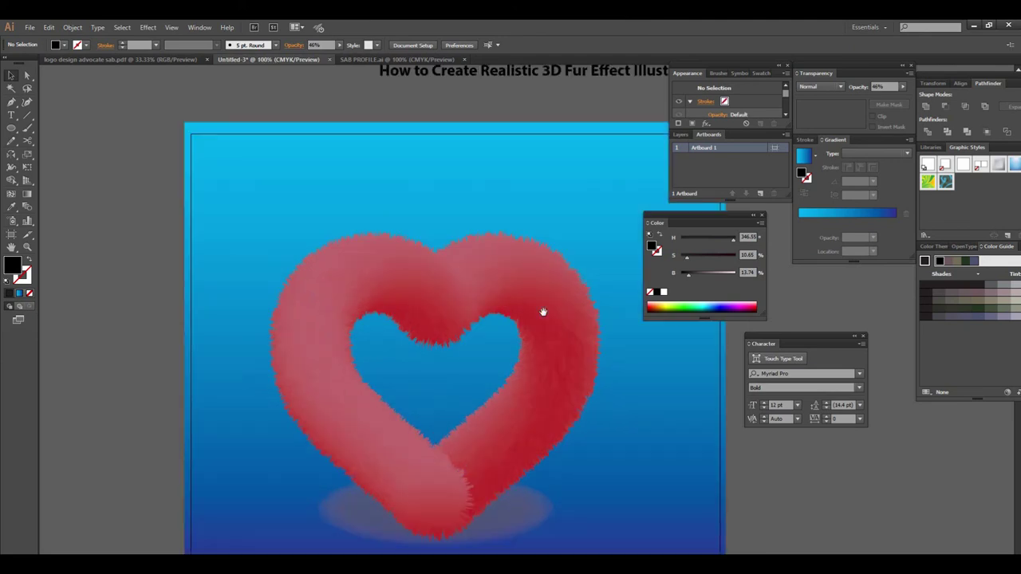
{"action": "left_click", "coordinate": [460, 327]}
{"action": "left_click", "coordinate": [563, 303]}
{"action": "key", "text": "ctrl+minus"}
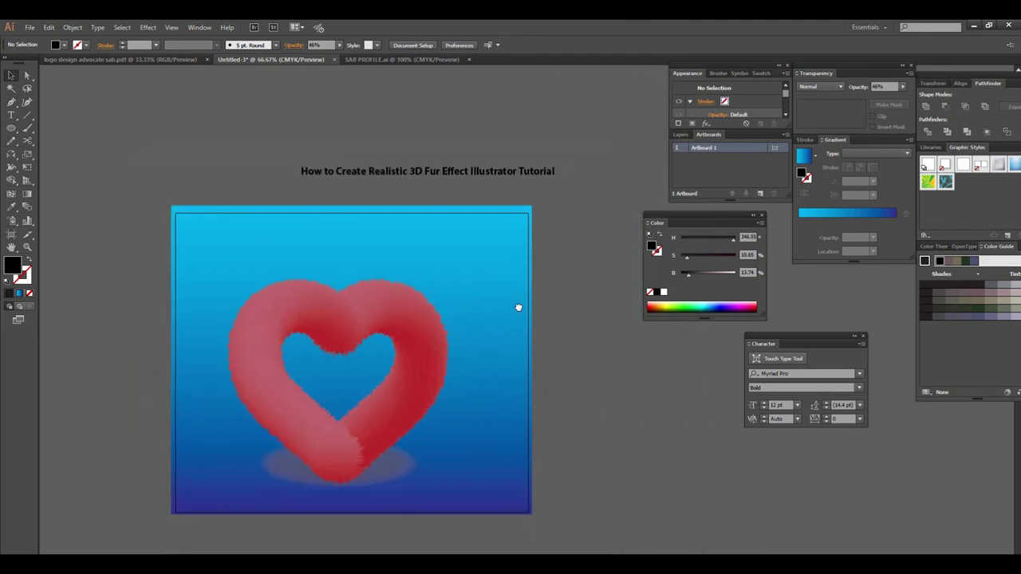
{"action": "key", "text": "ctrl+plus"}
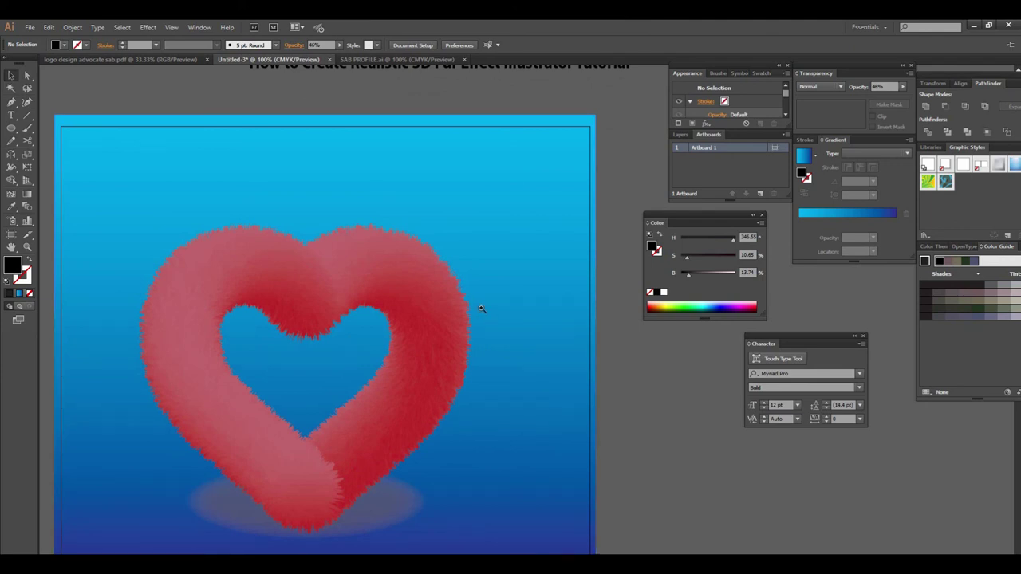
{"action": "key", "text": "ctrl+minus"}
{"action": "left_click_drag", "start_coordinate": [474, 313], "coordinate": [489, 318]}
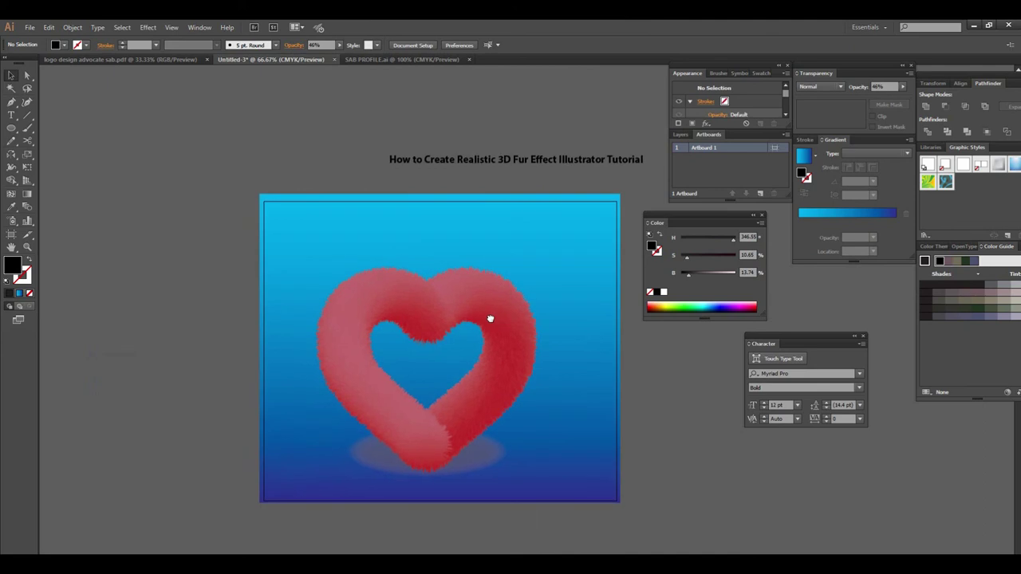